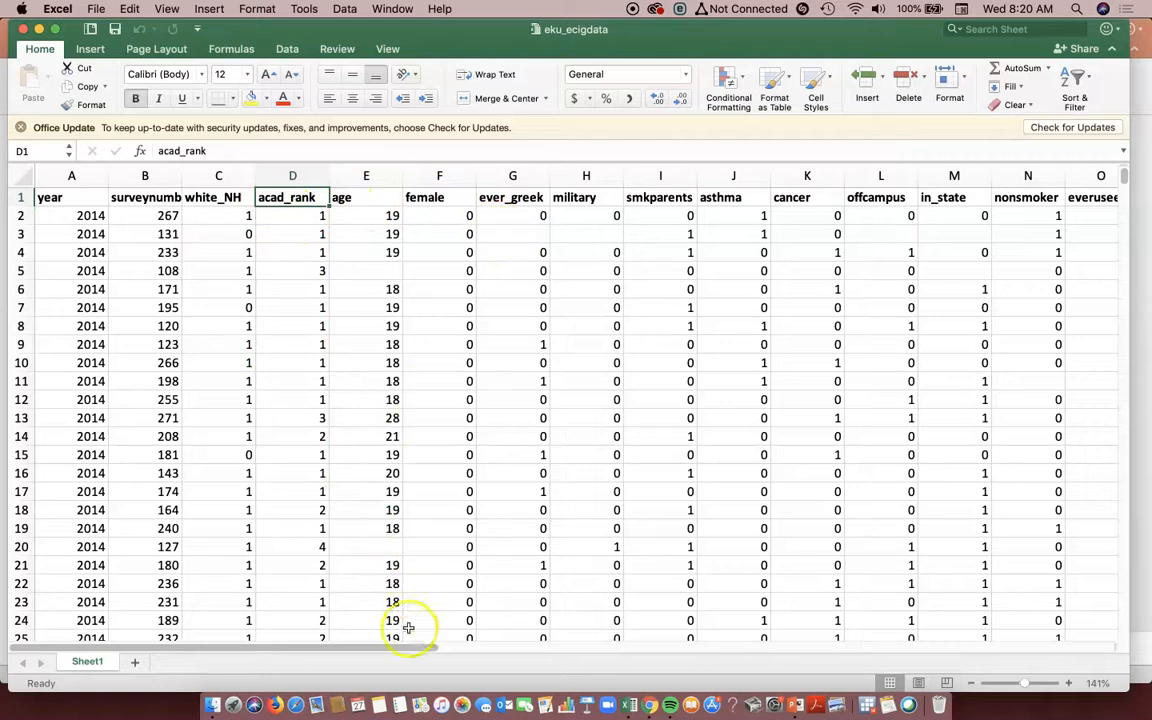
- Review the dataset's variable headers from military across to ecig_30d and the remaining columns after it
left_click_drag(419, 645, 461, 651)
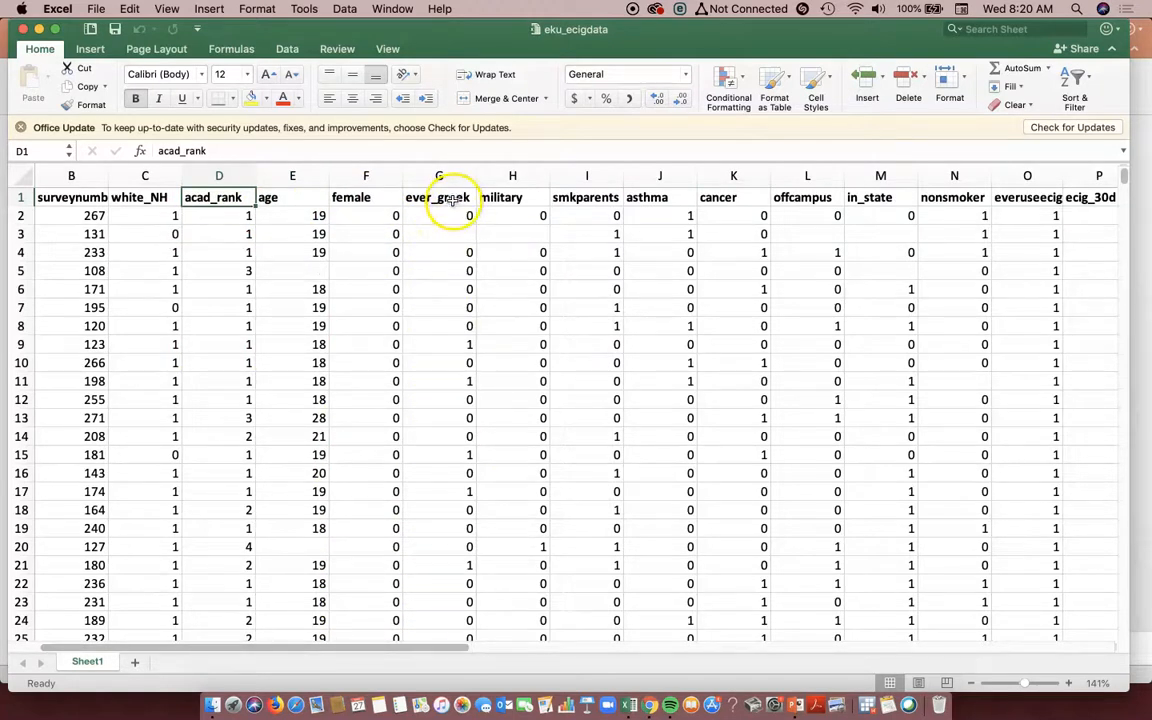
left_click(512, 198)
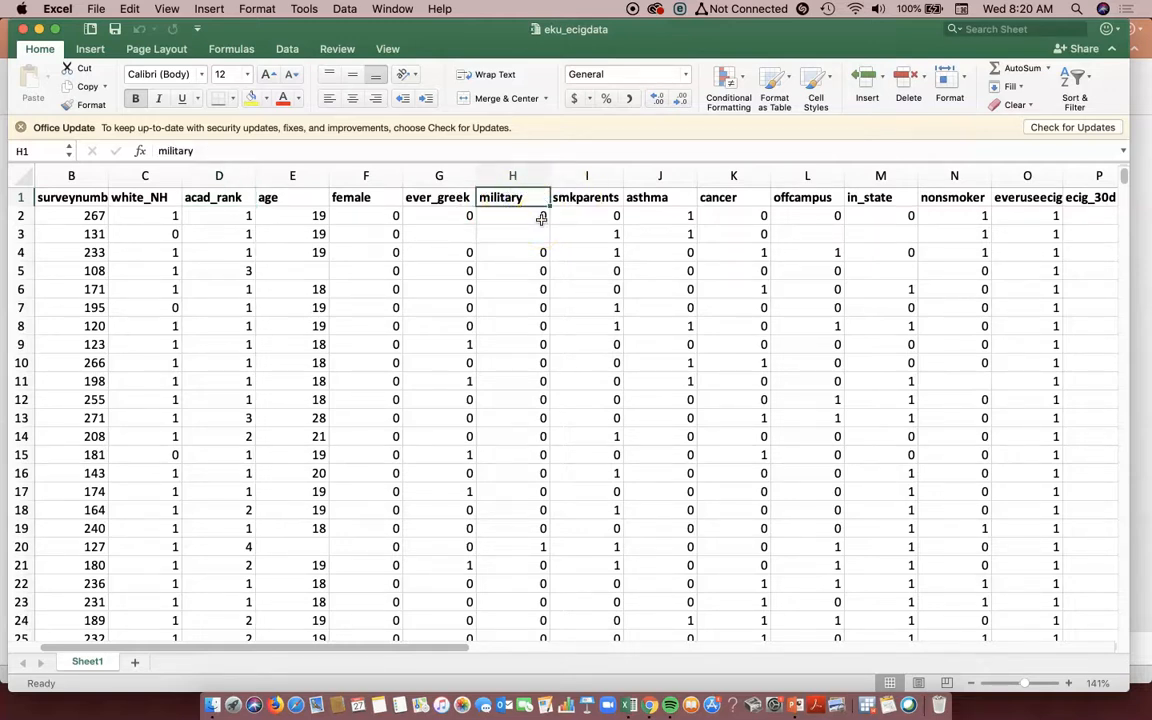
left_click(565, 196)
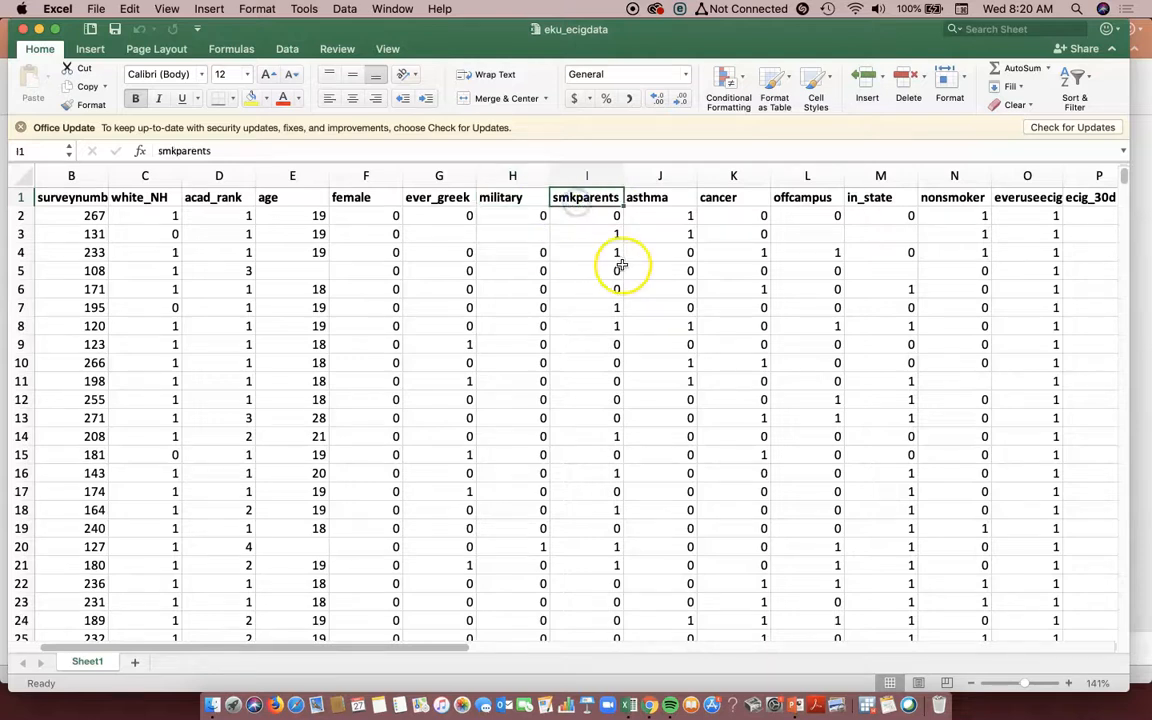
left_click(662, 198)
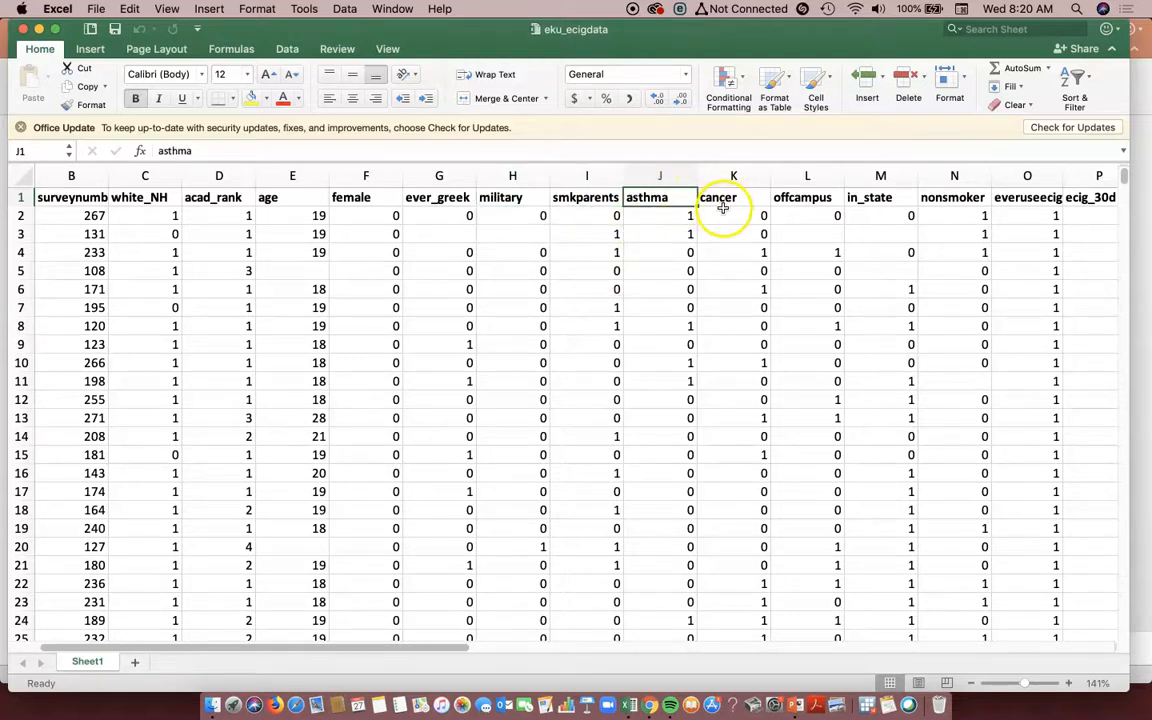
left_click(823, 199)
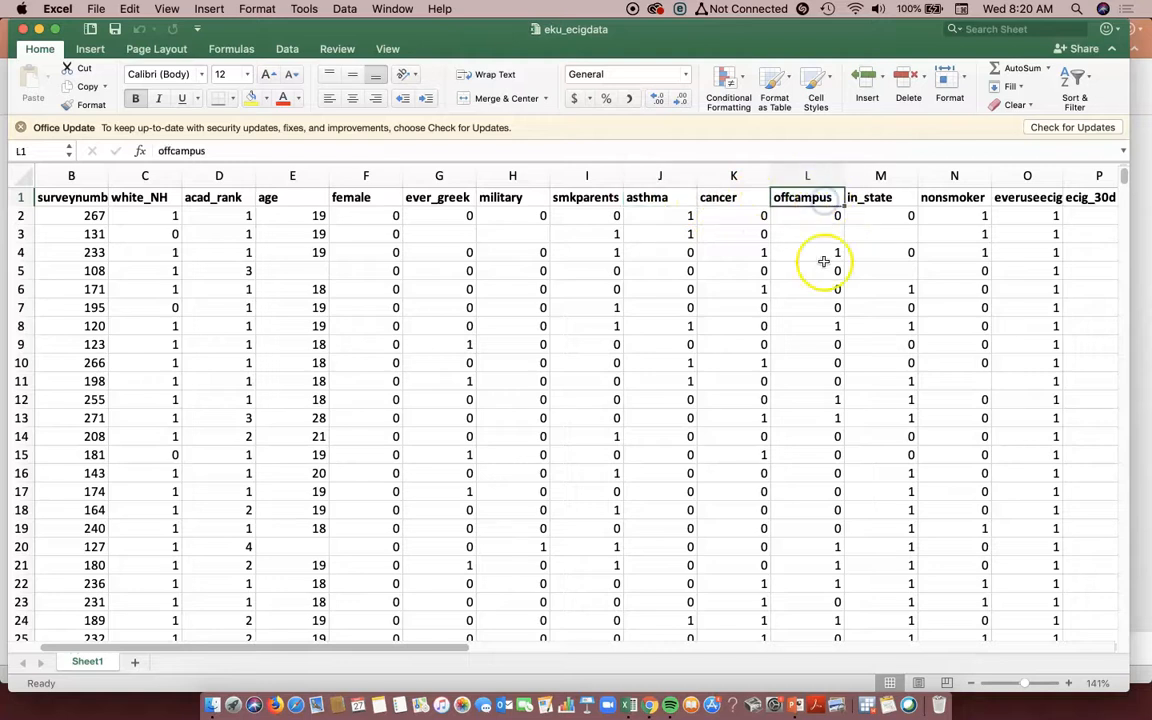
left_click_drag(432, 650, 603, 650)
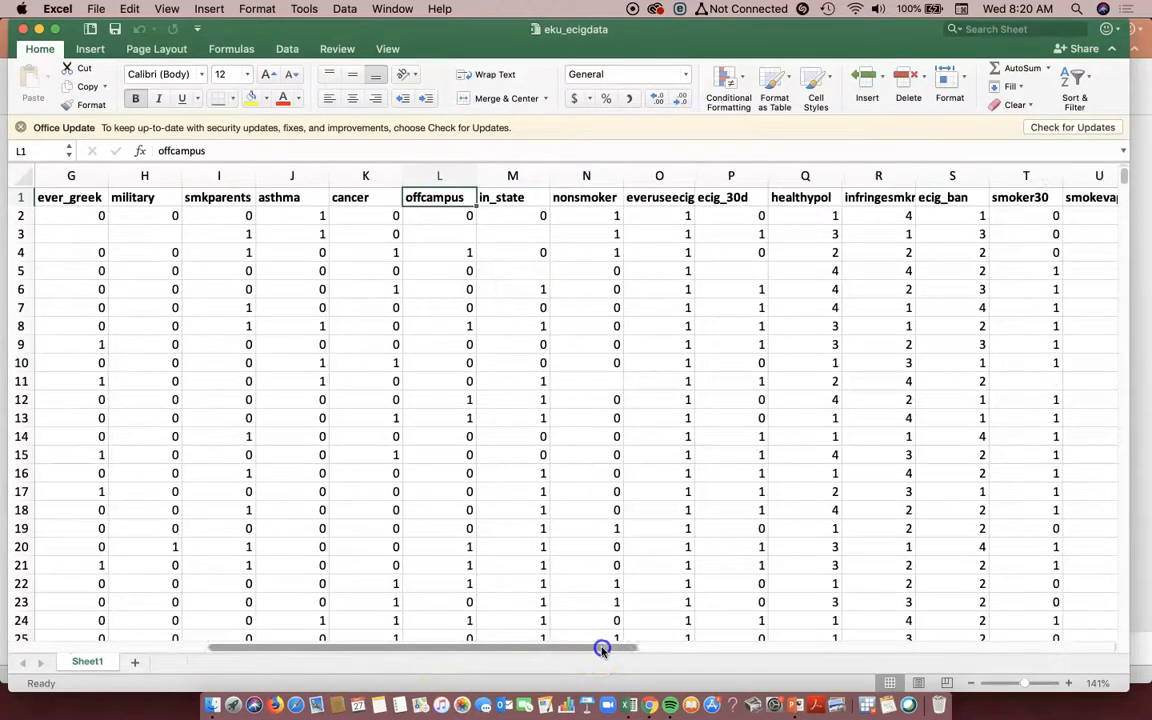
left_click(510, 199)
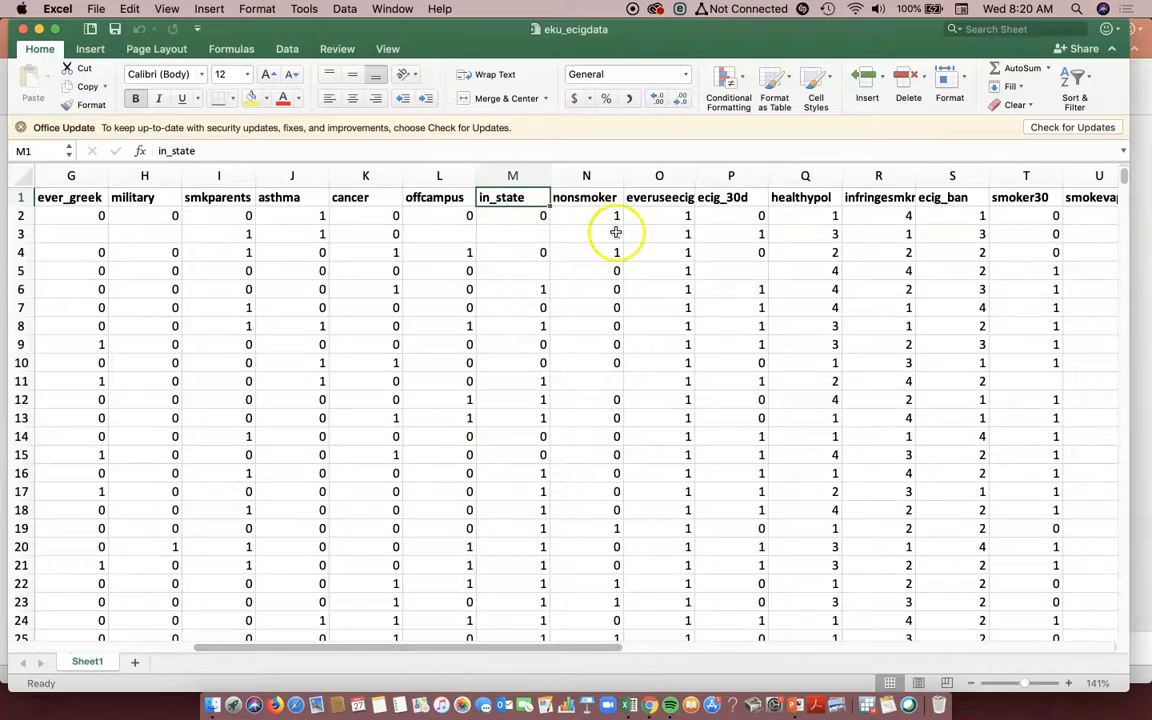
left_click(594, 199)
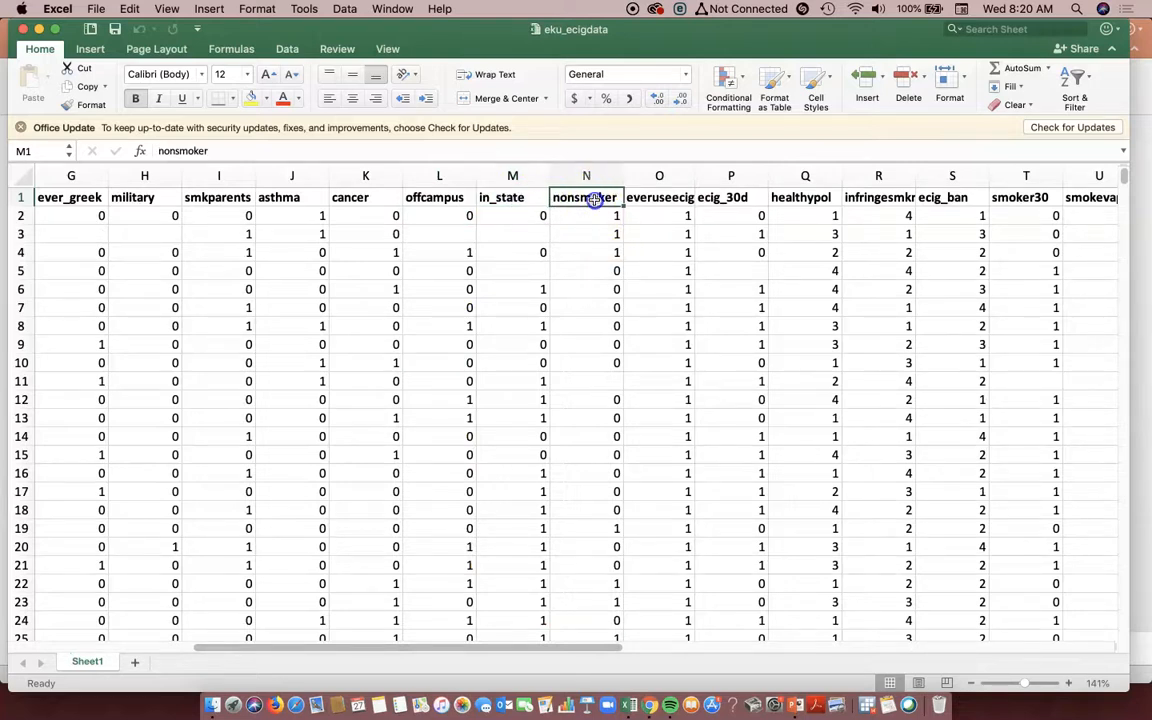
left_click(655, 200)
left_click(746, 199)
left_click_drag(572, 647, 688, 640)
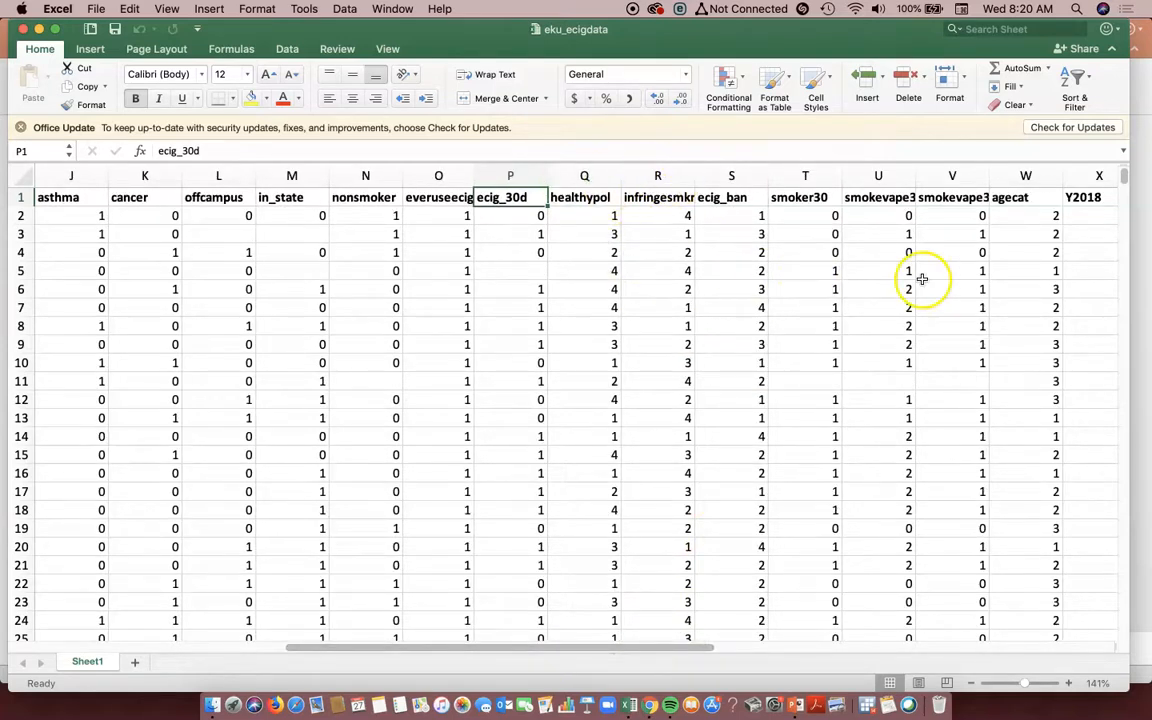
- Select the entire everuseecig and age columns in turn to examine their average, count and sum
left_click_drag(703, 647, 649, 663)
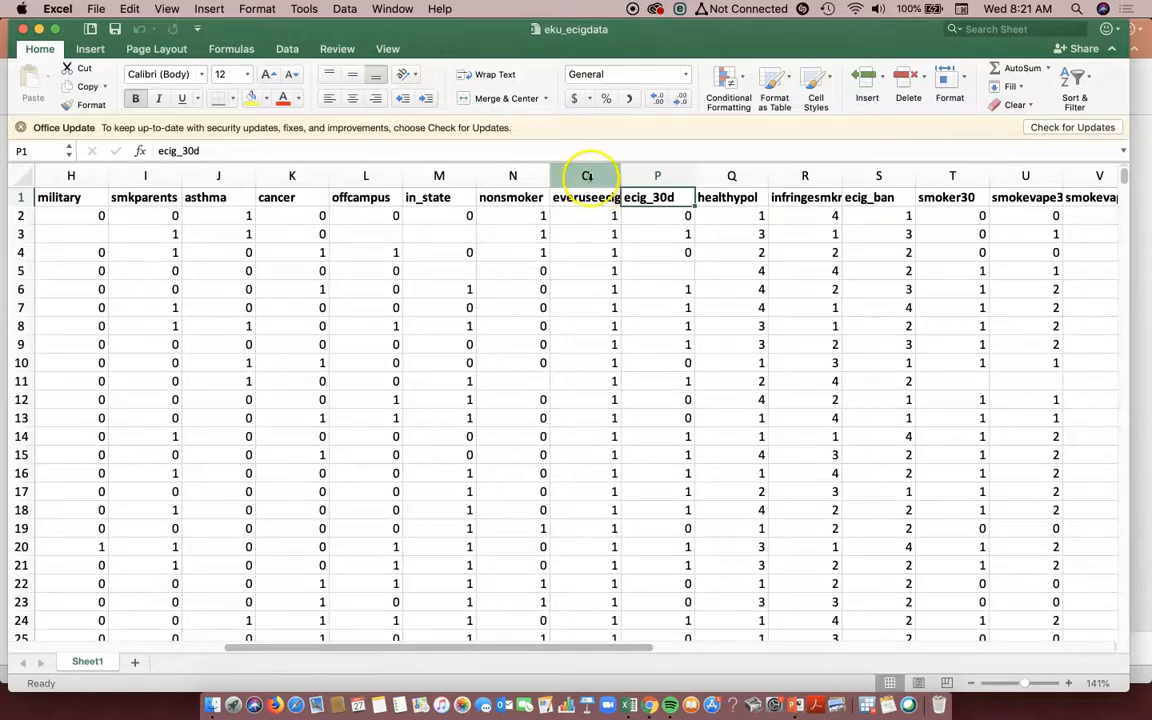
left_click_drag(588, 197, 616, 478)
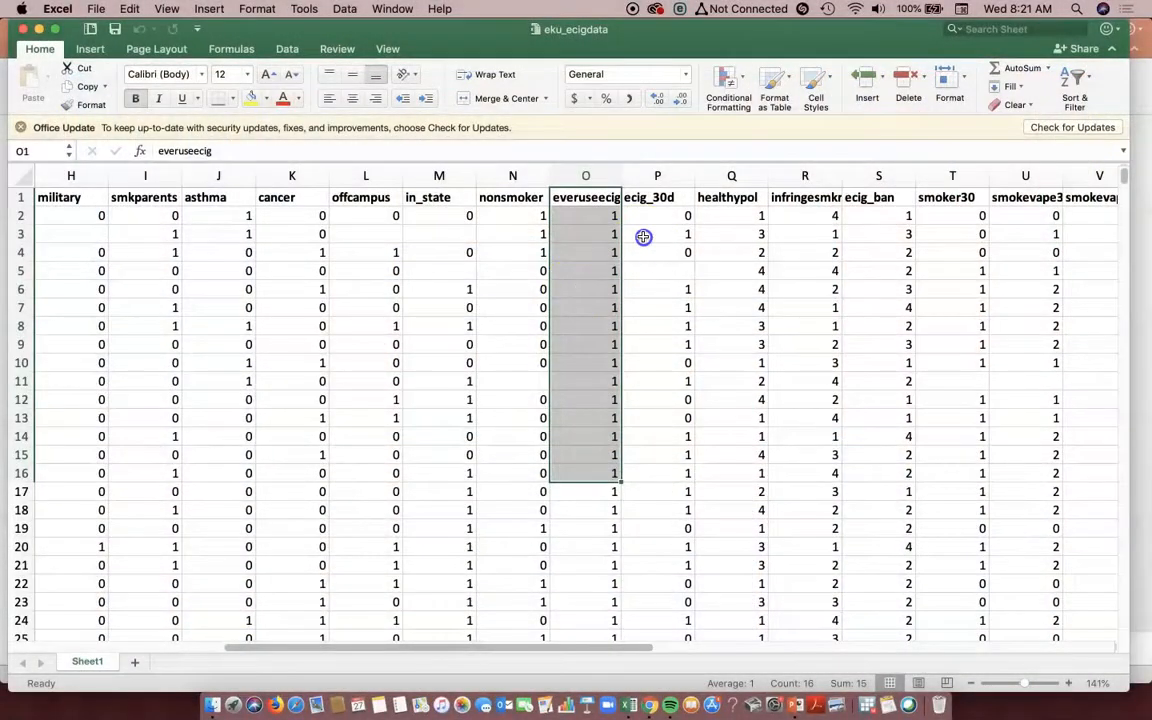
left_click(643, 236)
left_click(588, 176)
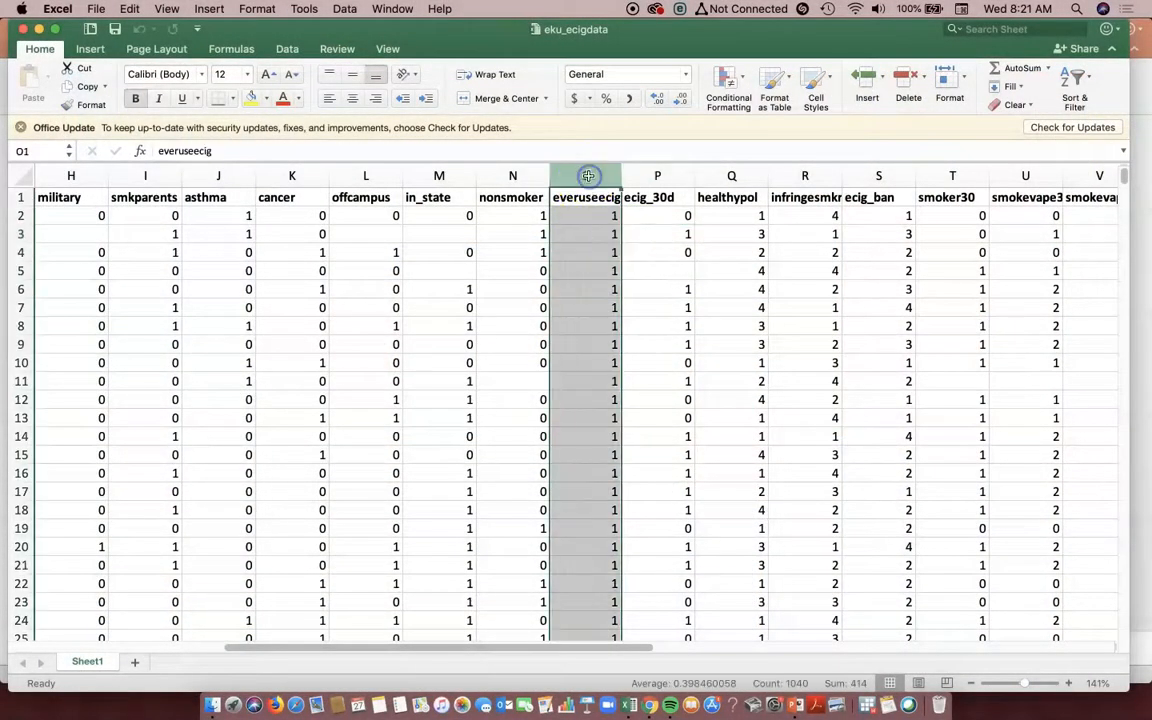
left_click(585, 198)
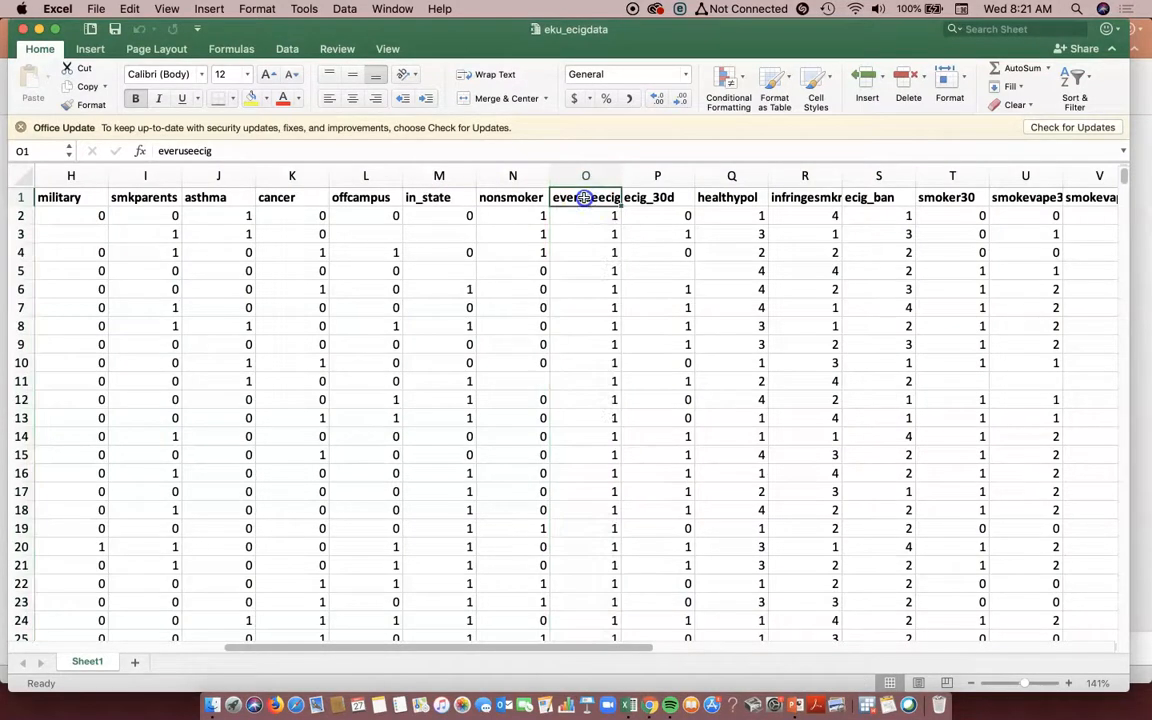
left_click(591, 181)
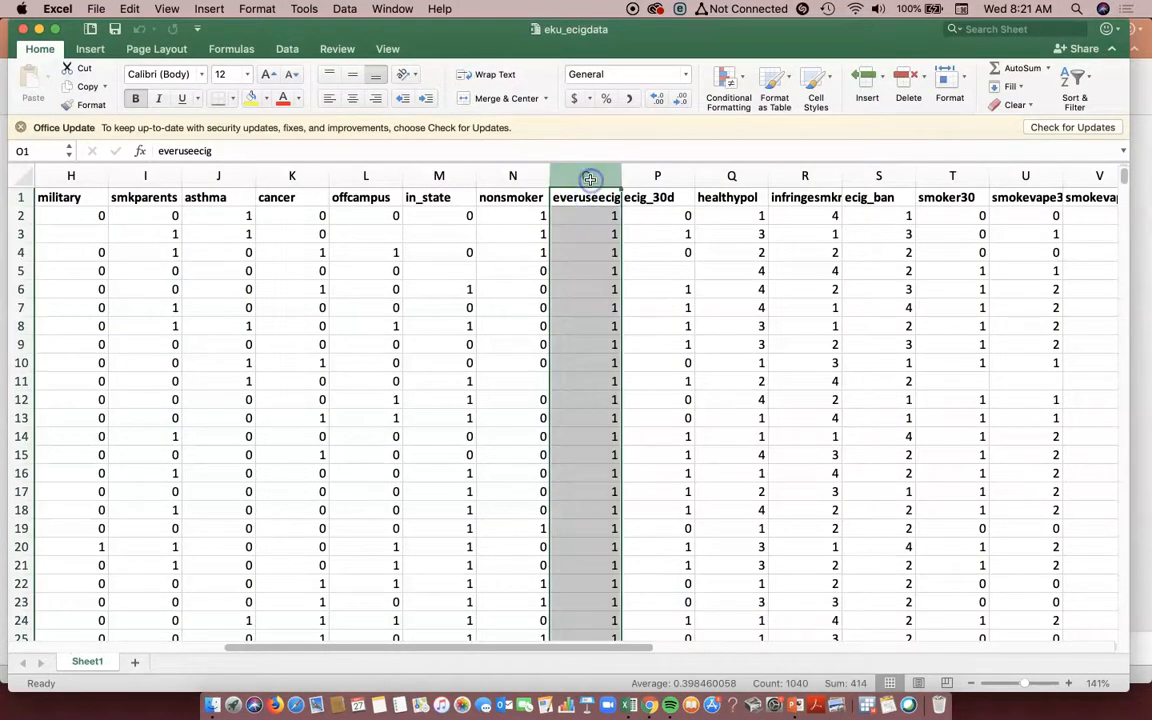
left_click(586, 198)
left_click_drag(595, 647, 567, 665)
left_click(366, 176)
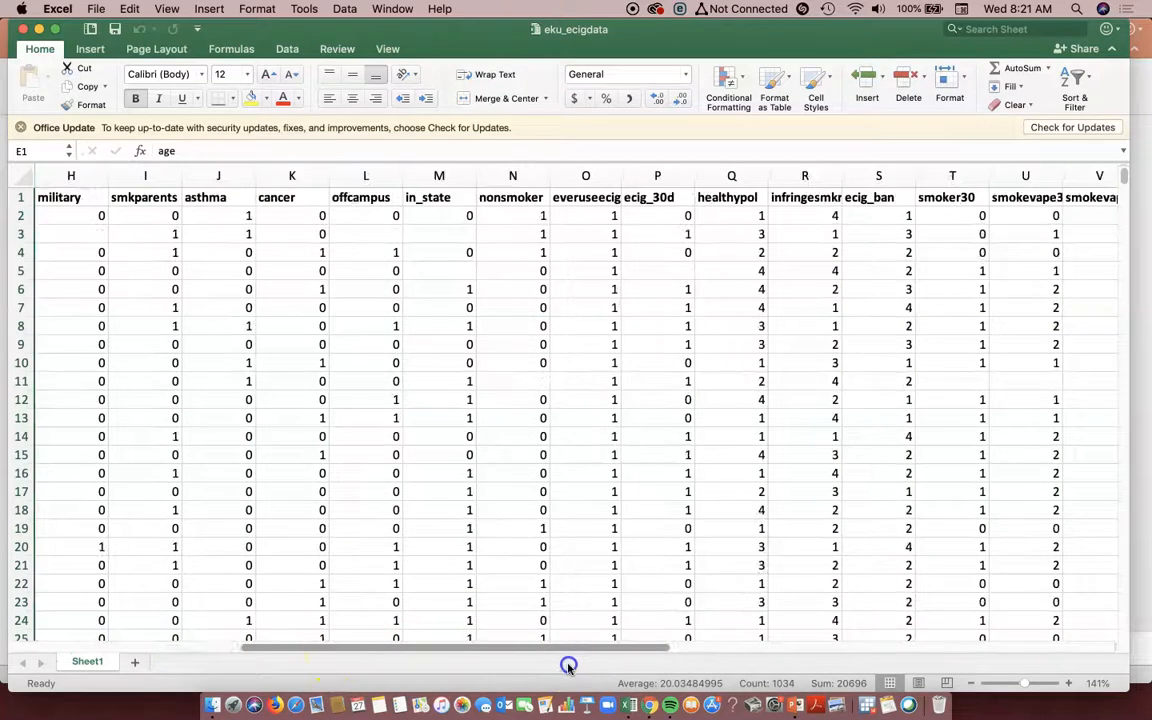
left_click(515, 198)
left_click(516, 175)
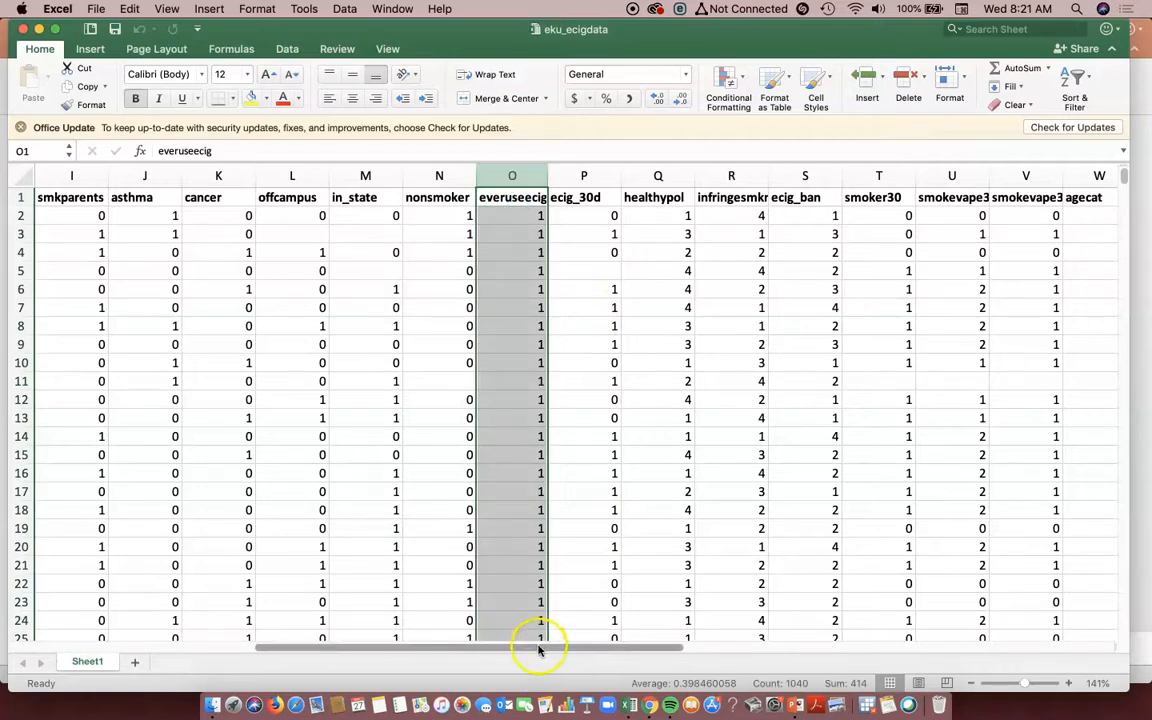
left_click_drag(538, 650, 339, 648)
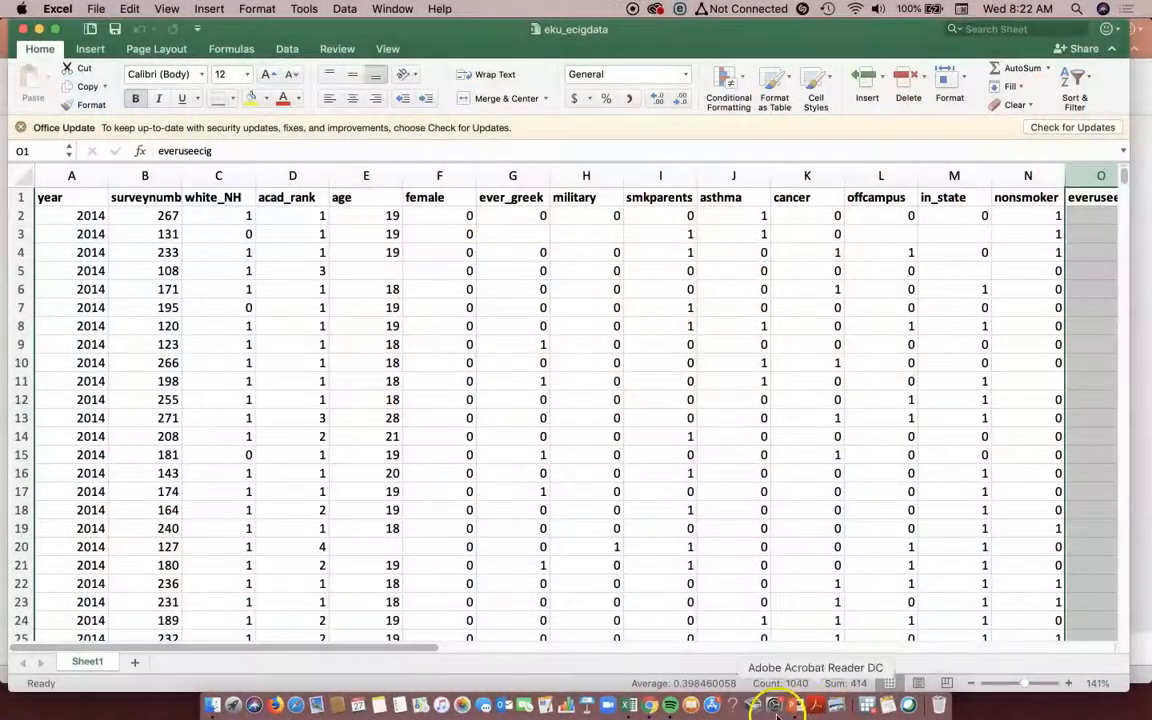
- Try a yellow fill on the whole everuseecig column and undo it
left_click_drag(465, 647, 693, 645)
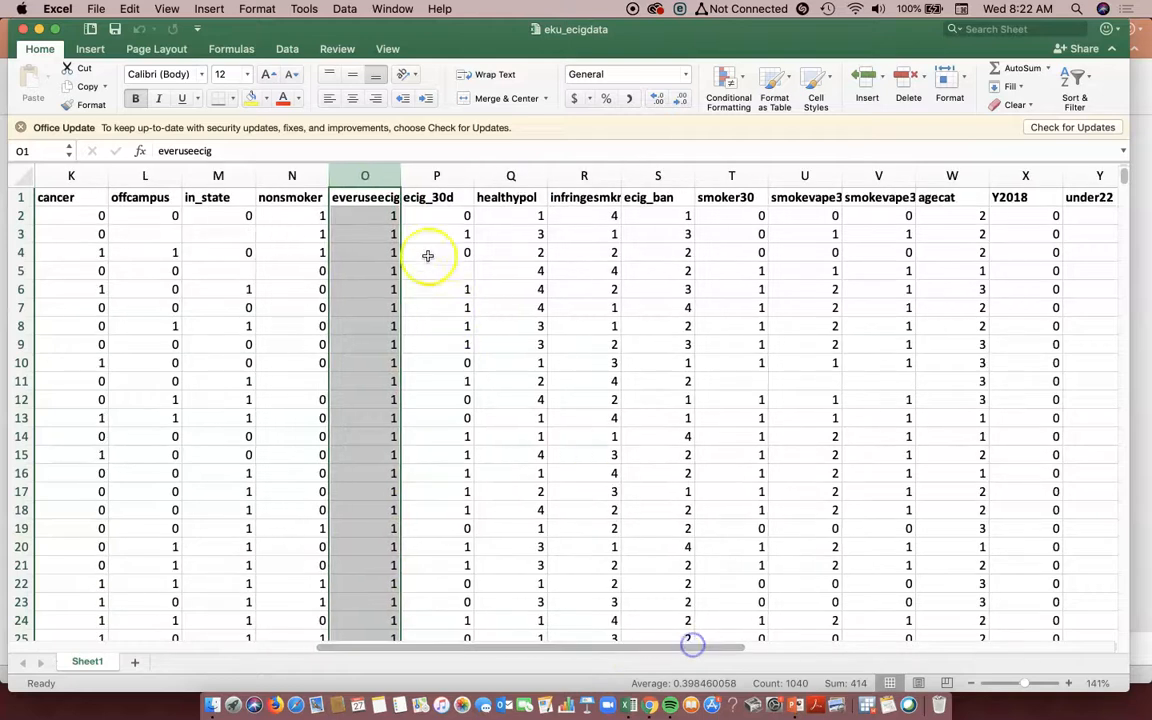
left_click(252, 100)
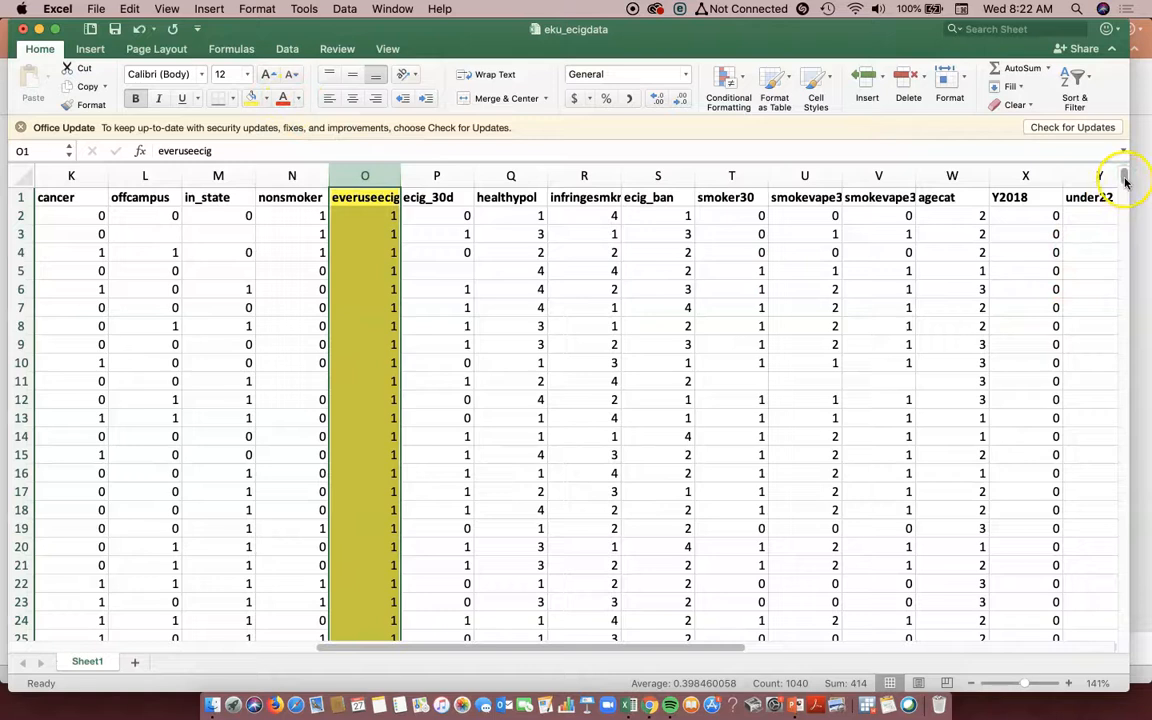
key("super+z")
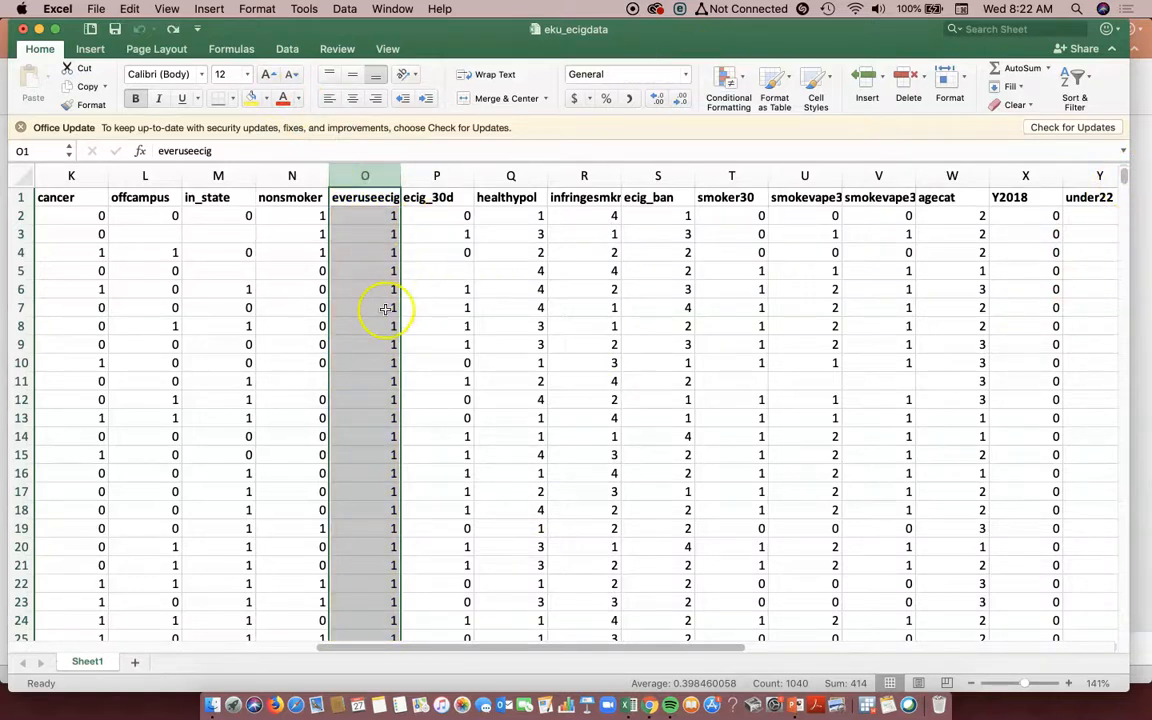
left_click(378, 172)
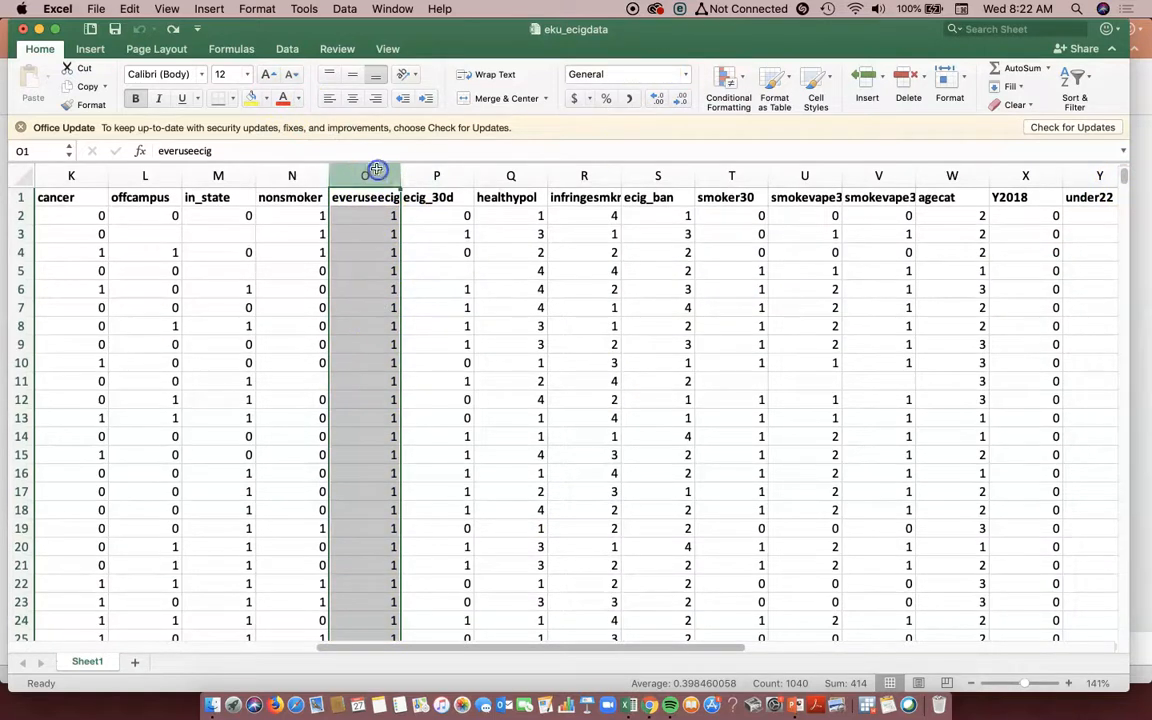
left_click(323, 12)
key("super+c")
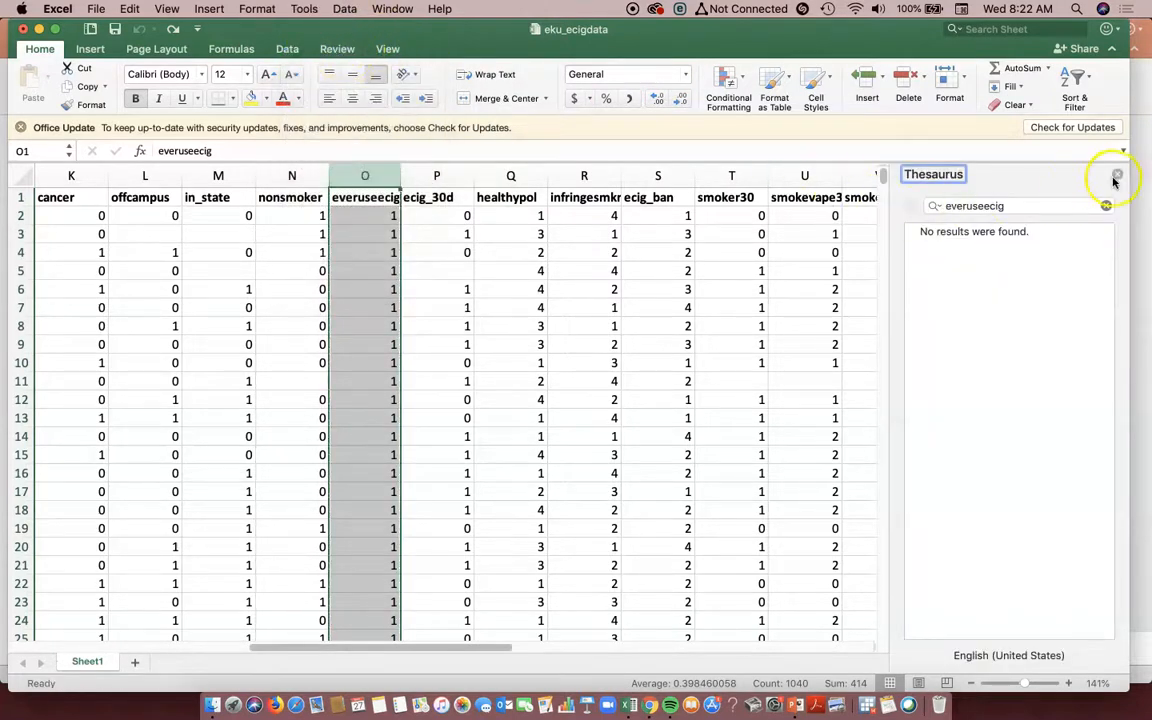
left_click(1120, 177)
- Sort the whole dataset by everuseecig values from largest to smallest, expanding the selection to all columns
left_click(287, 48)
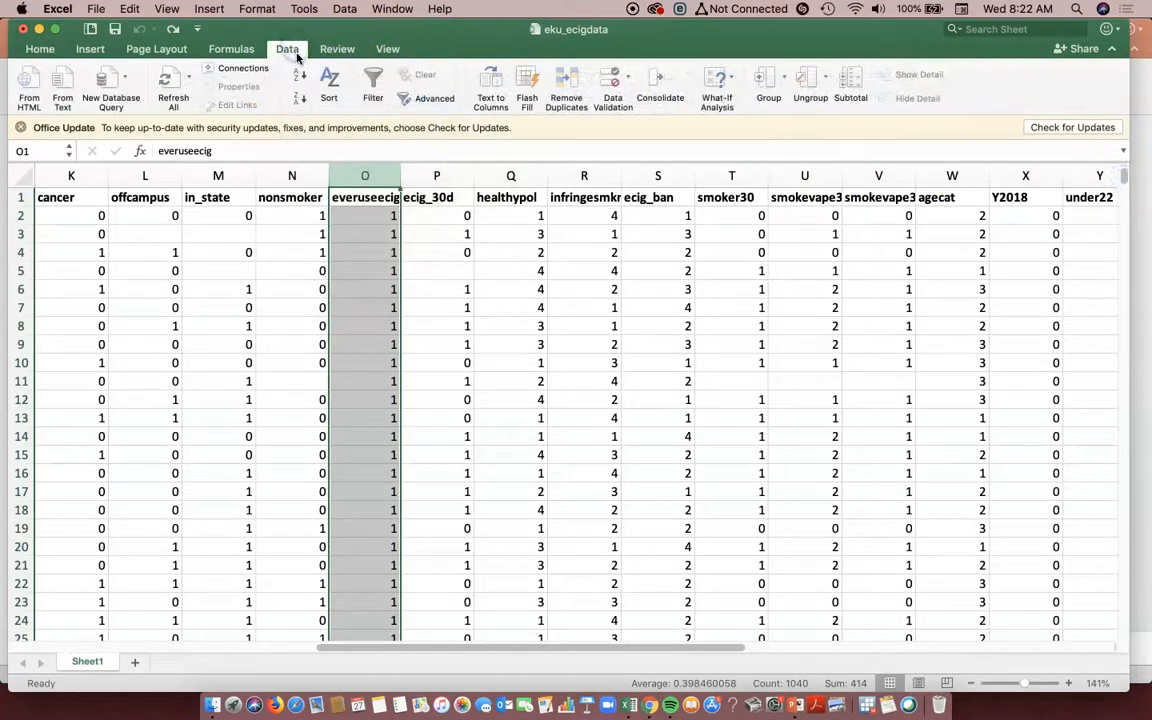
left_click(334, 78)
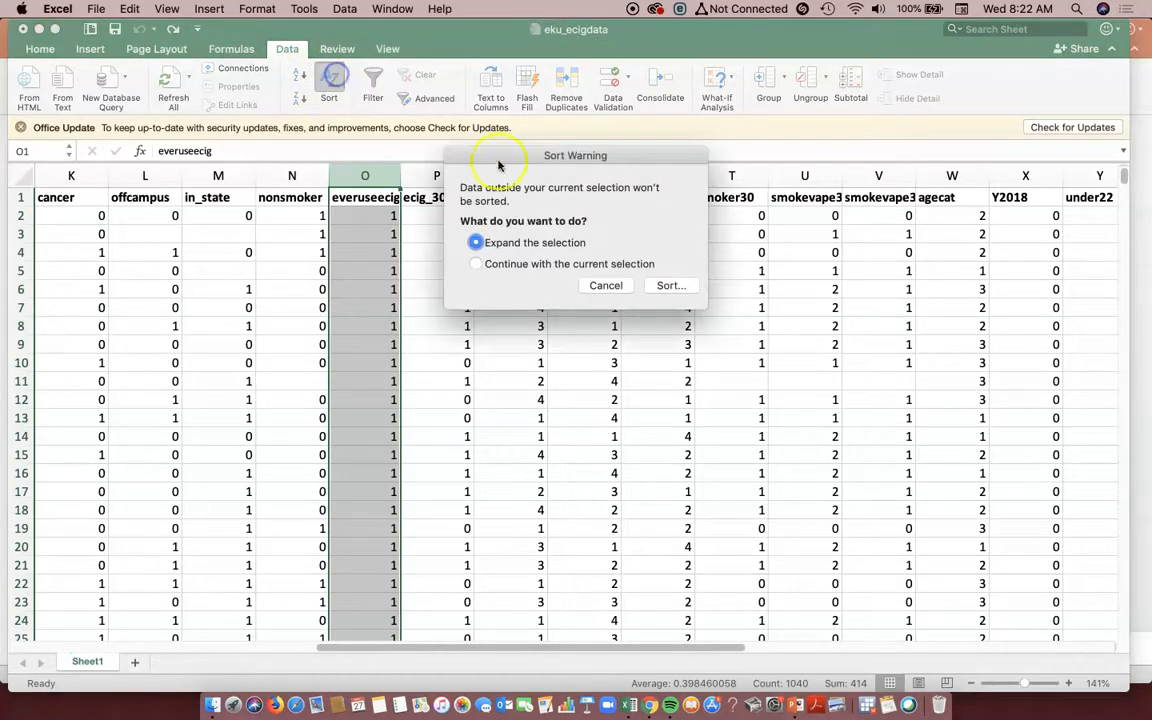
left_click(665, 285)
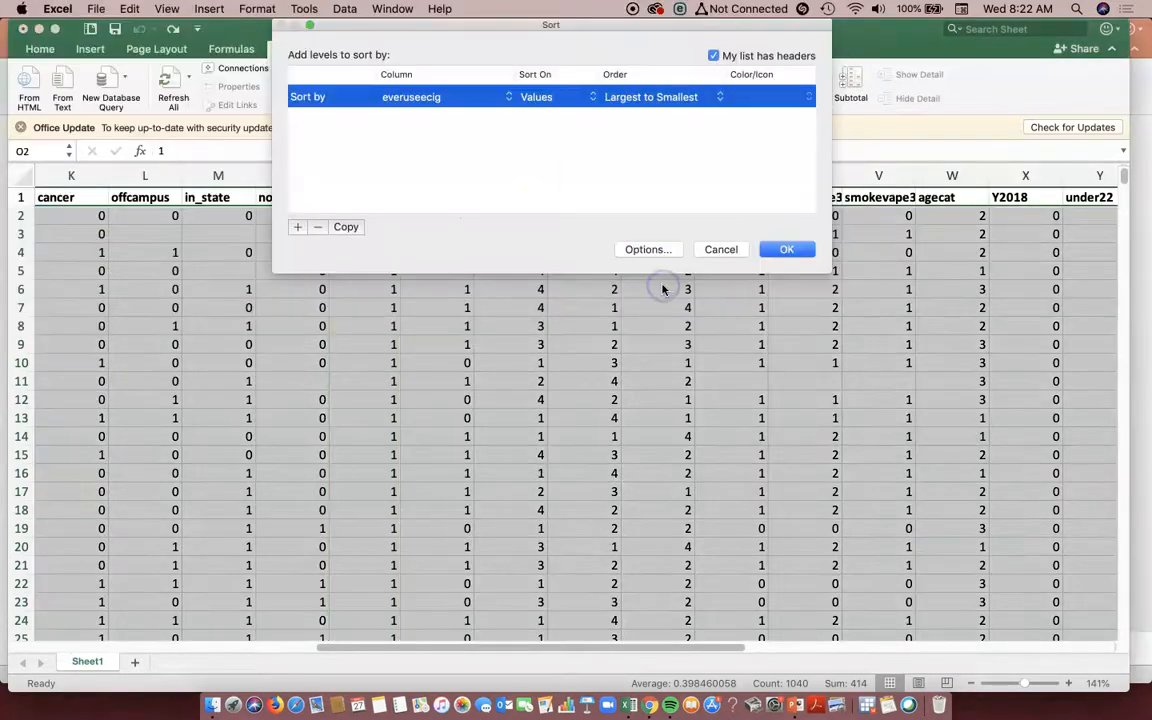
left_click(775, 257)
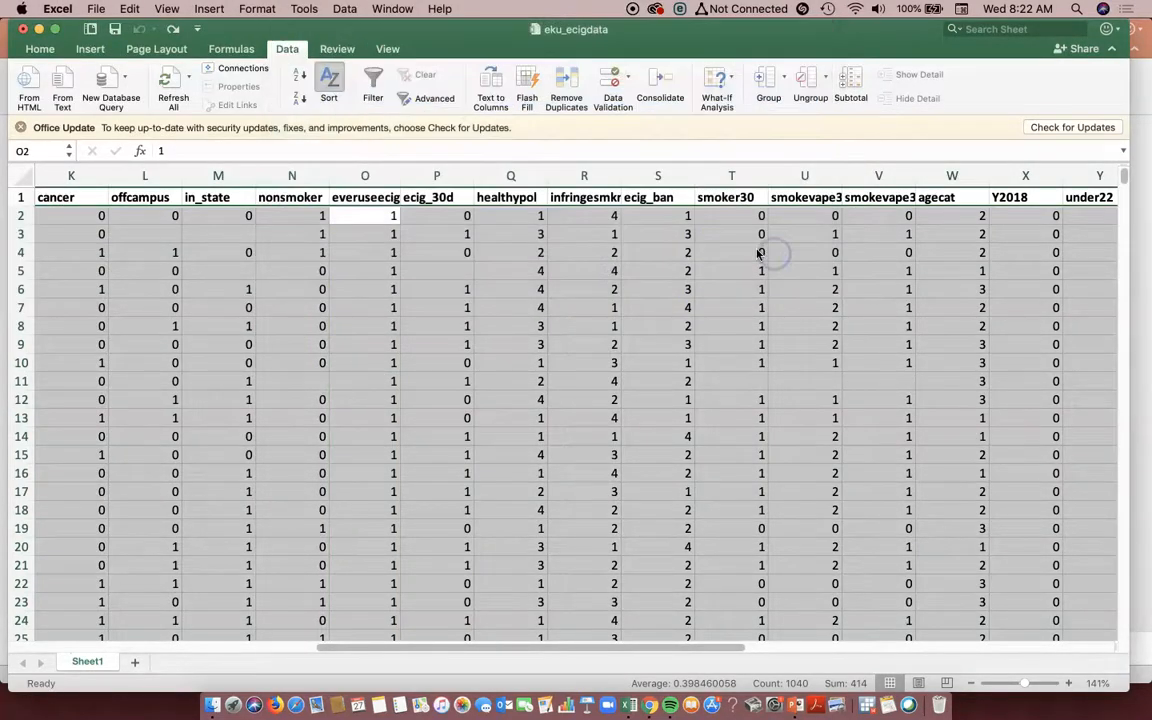
- Fill rows 1 through 415, ending at the last everuseecig value of 1, with yellow and give them all borders
left_click_drag(722, 648, 609, 645)
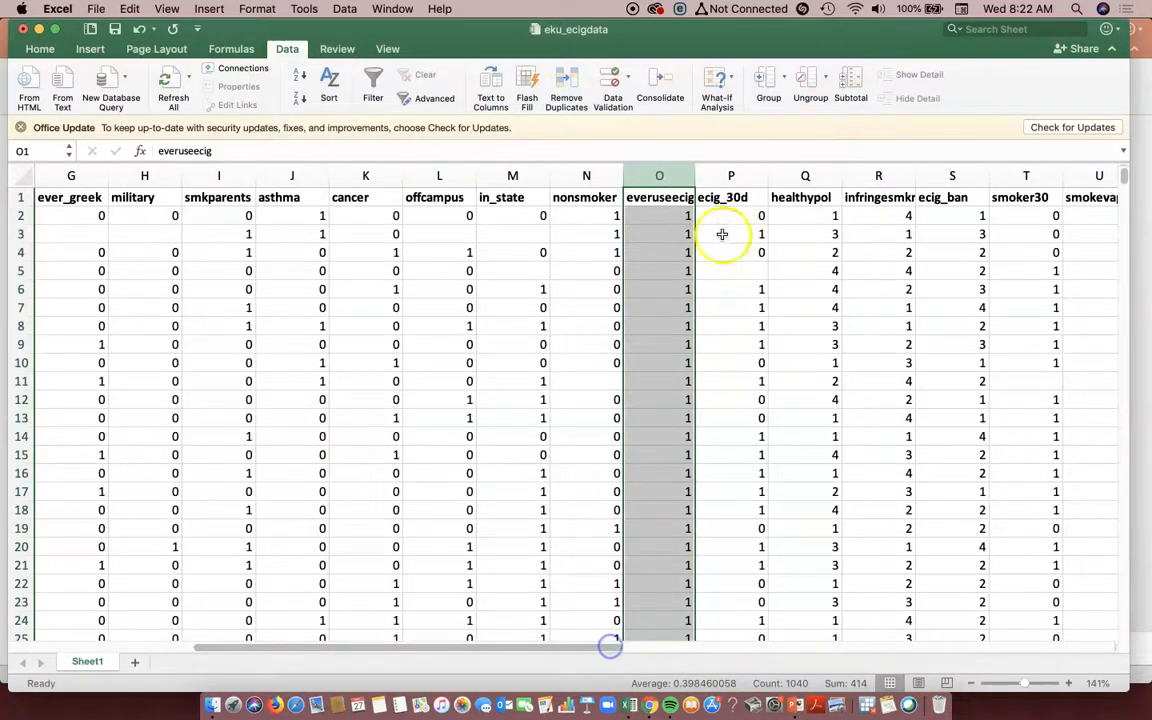
left_click_drag(1125, 178, 1124, 362)
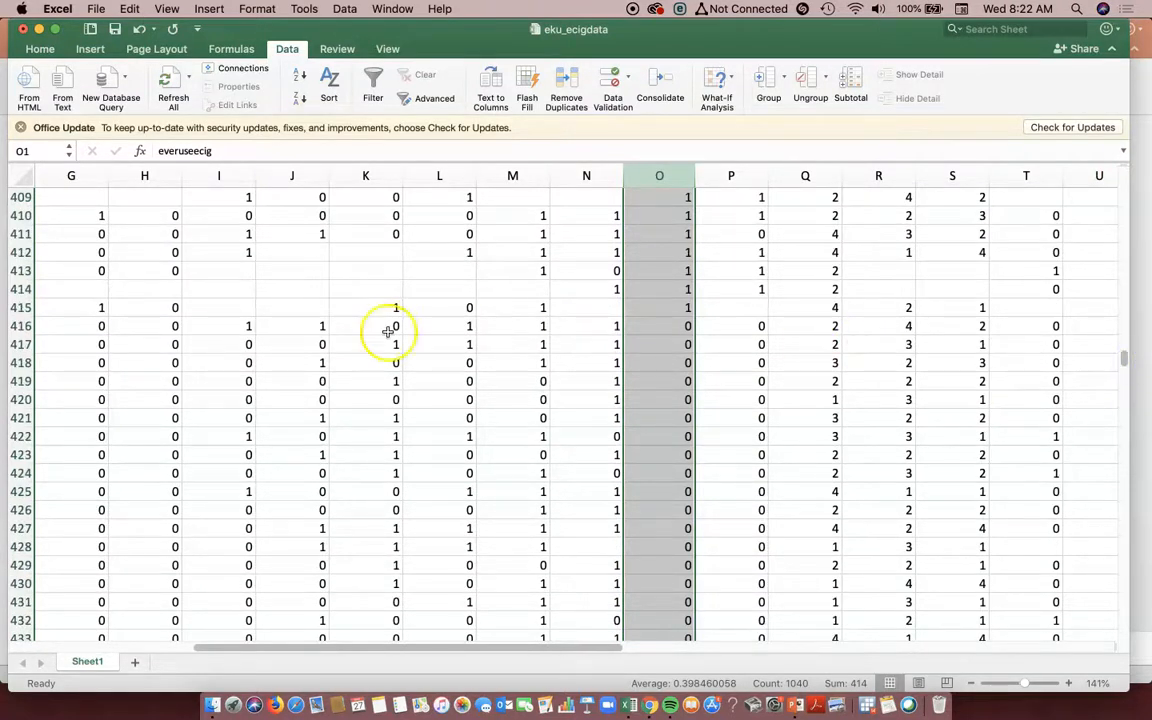
left_click(35, 308)
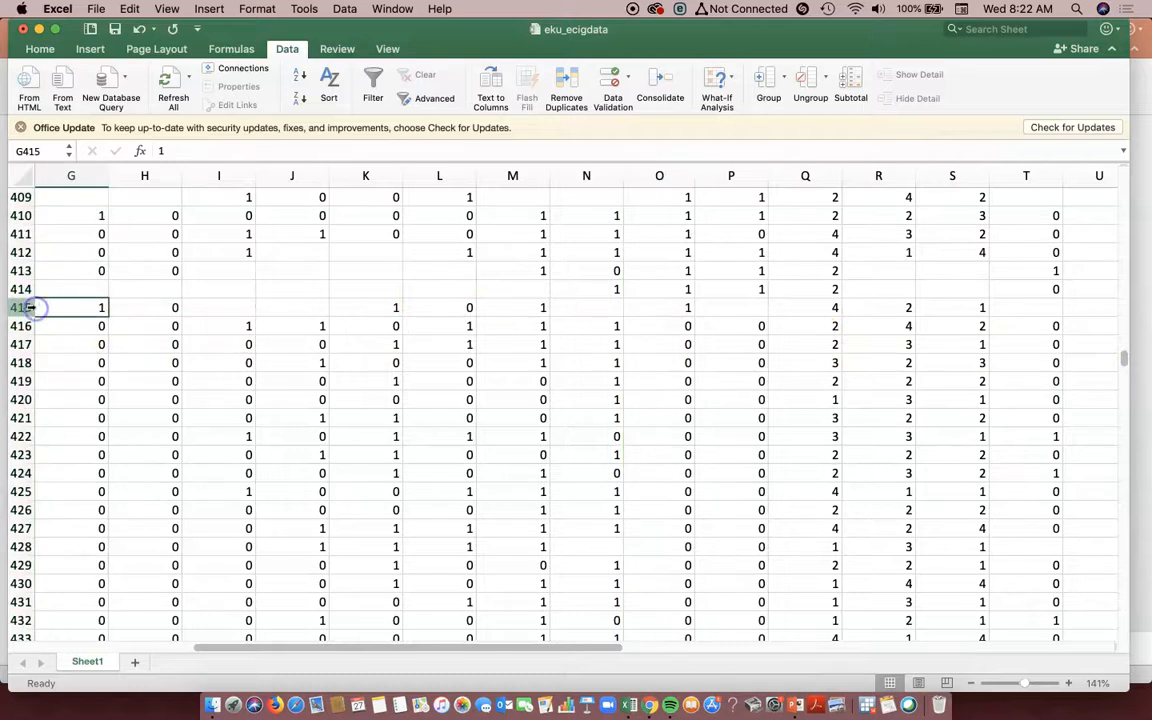
left_click(26, 308)
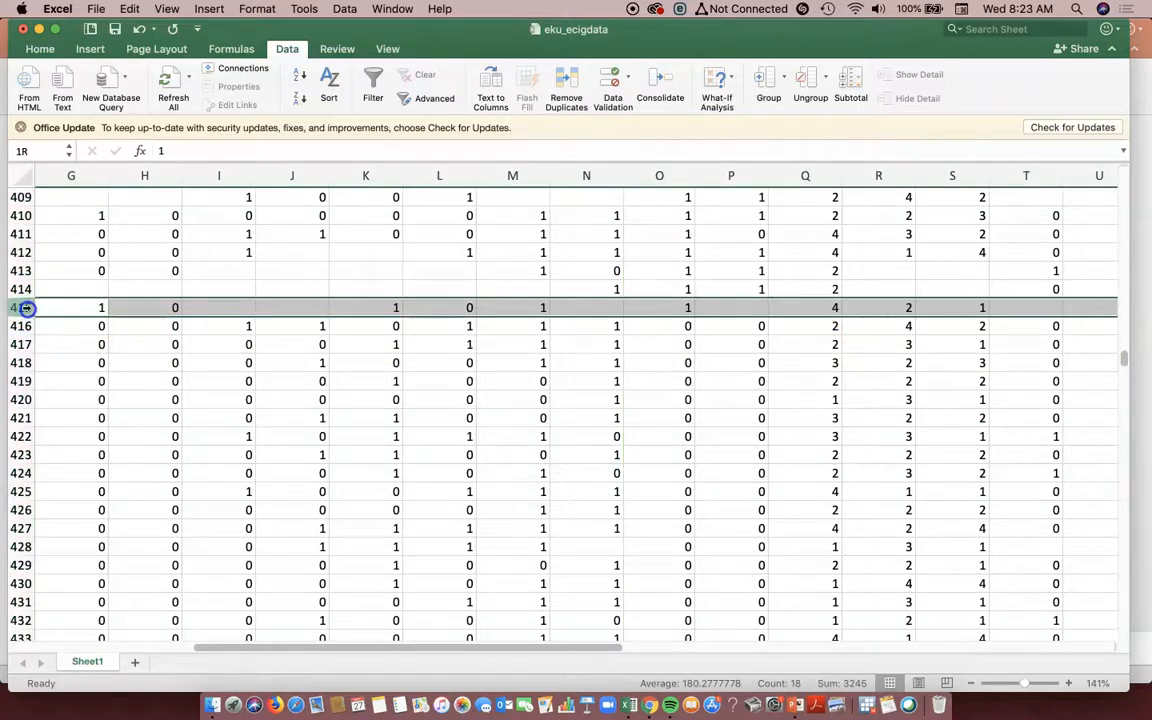
left_click_drag(19, 311, 65, 8)
left_click_drag(54, 154, 20, 196)
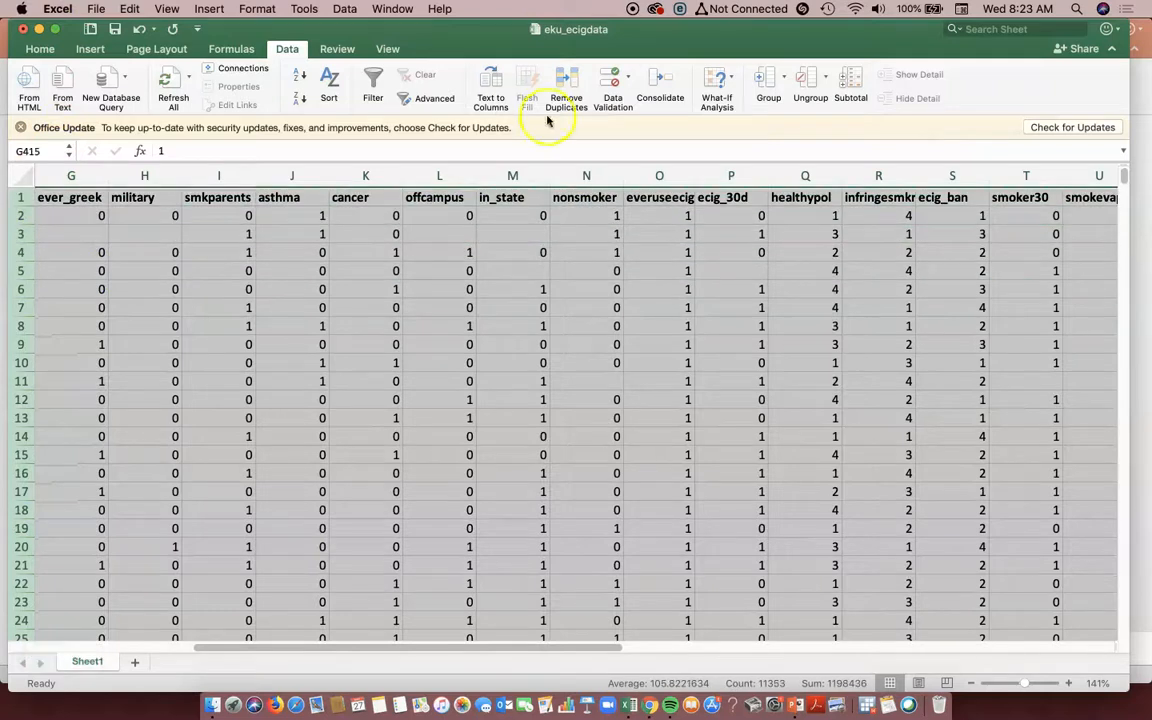
left_click(38, 50)
left_click(250, 102)
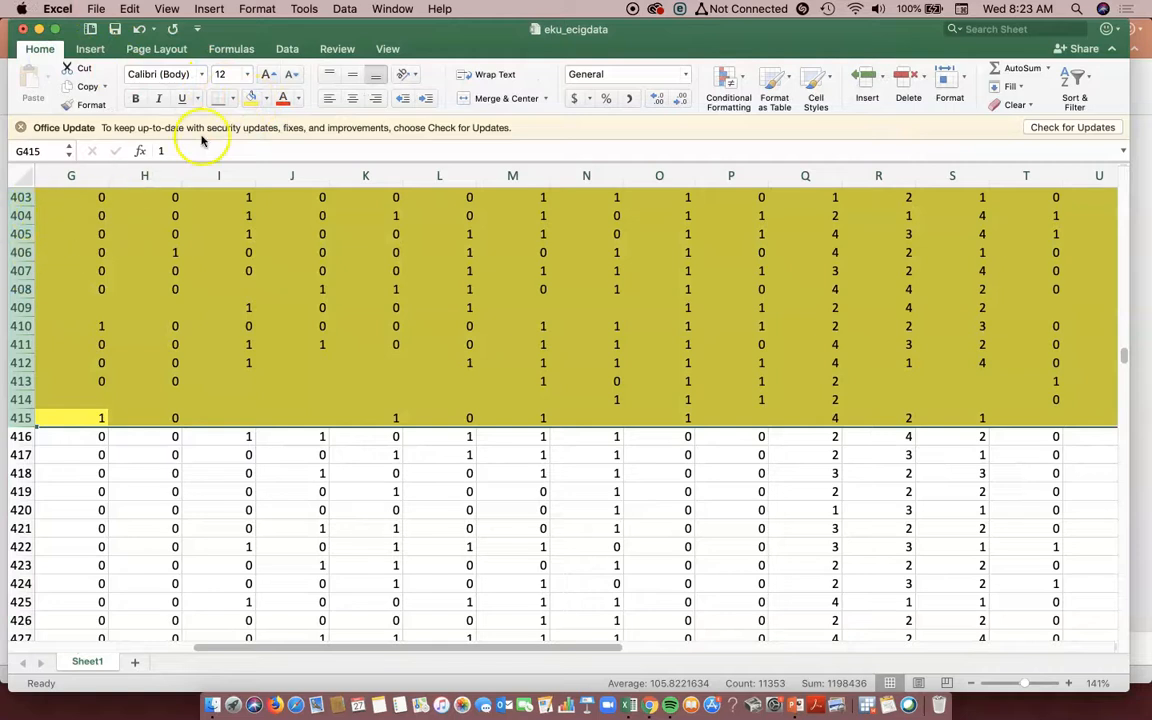
left_click(228, 100)
left_click(260, 254)
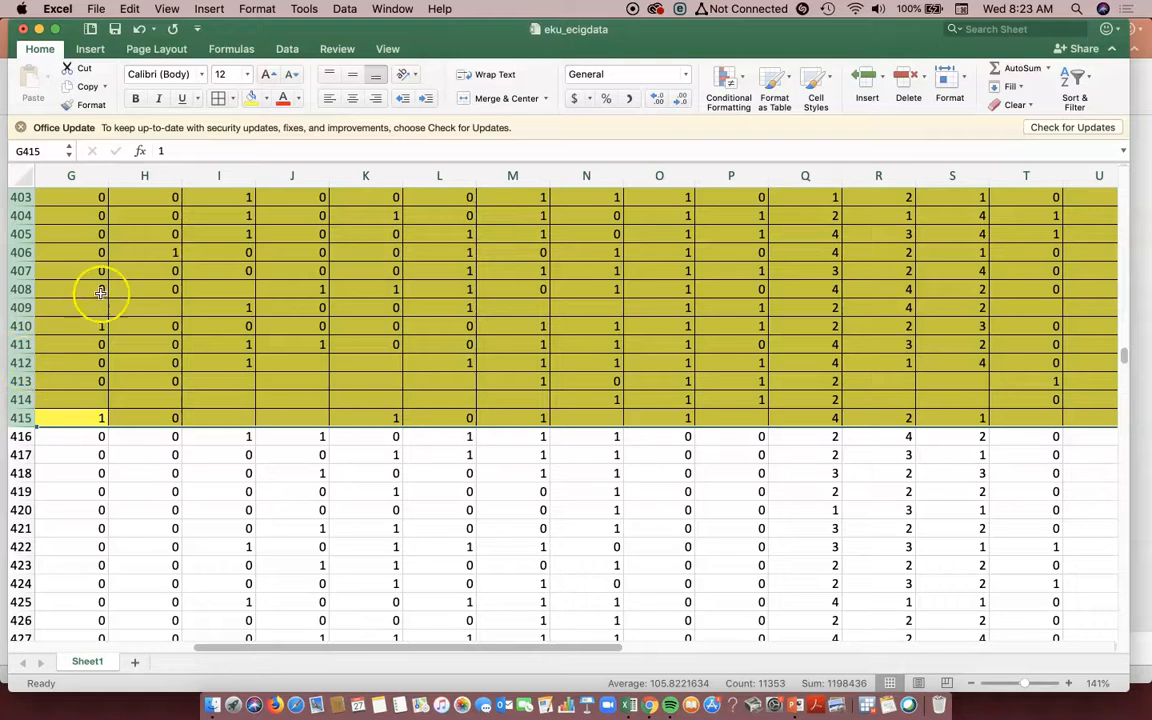
- Copy the entire highlighted rows 1 through 415
right_click(22, 325)
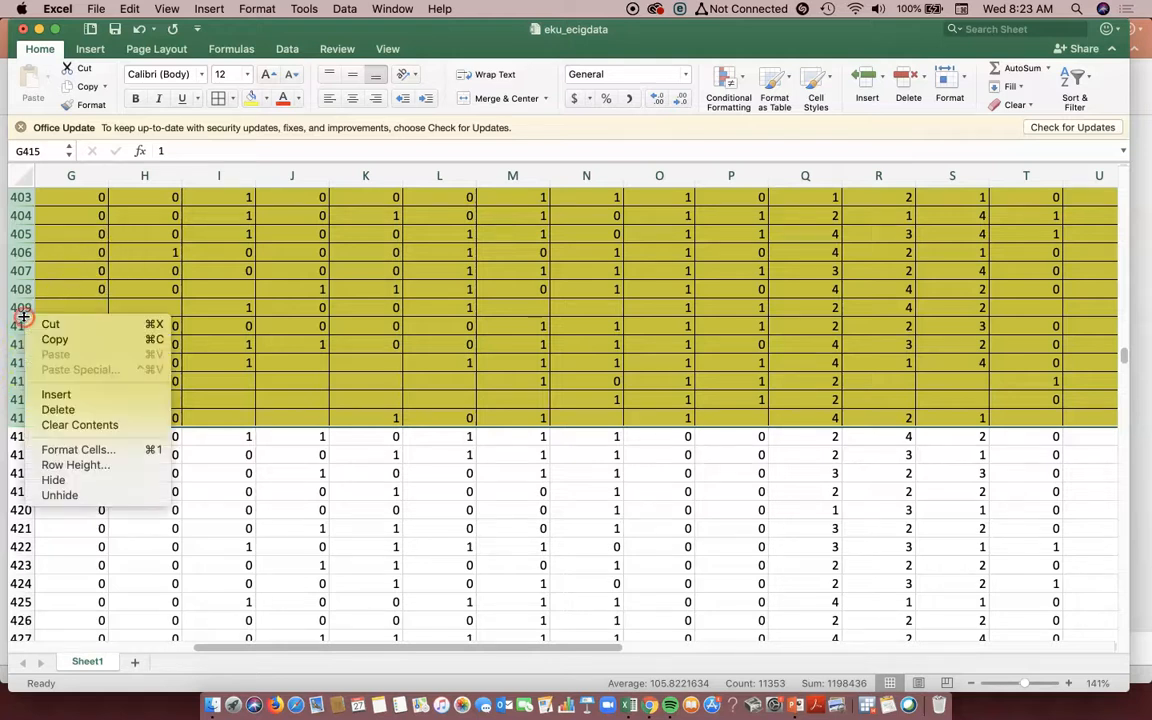
left_click(40, 341)
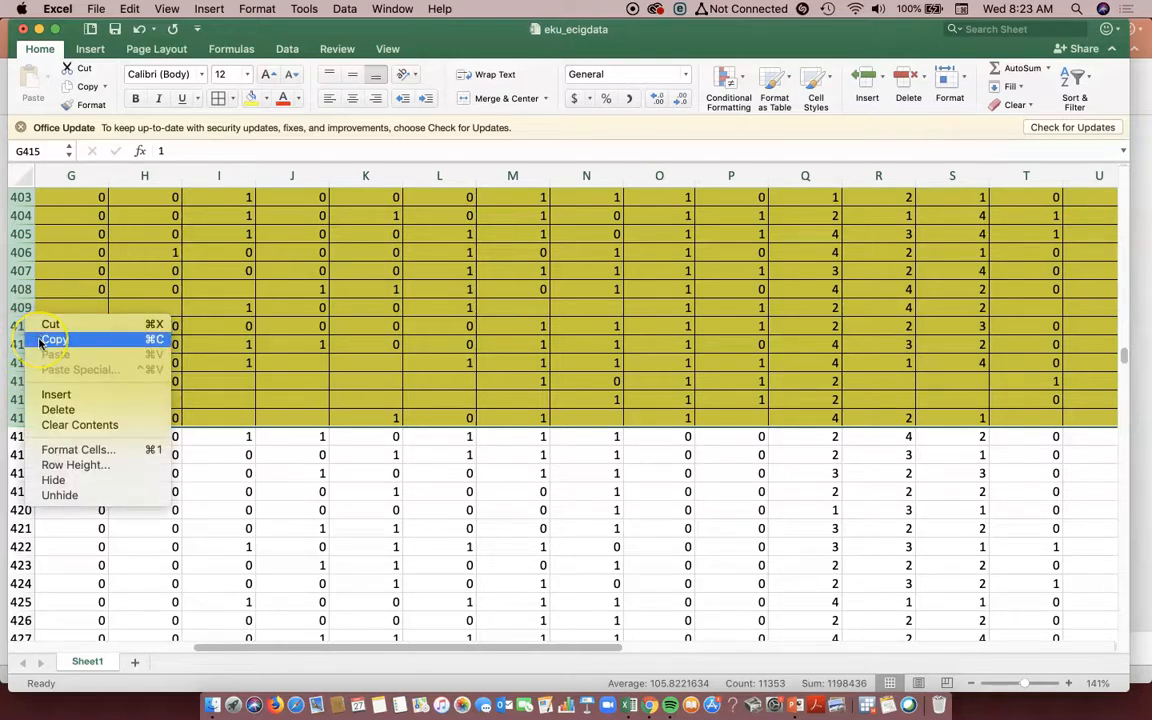
left_click(45, 328)
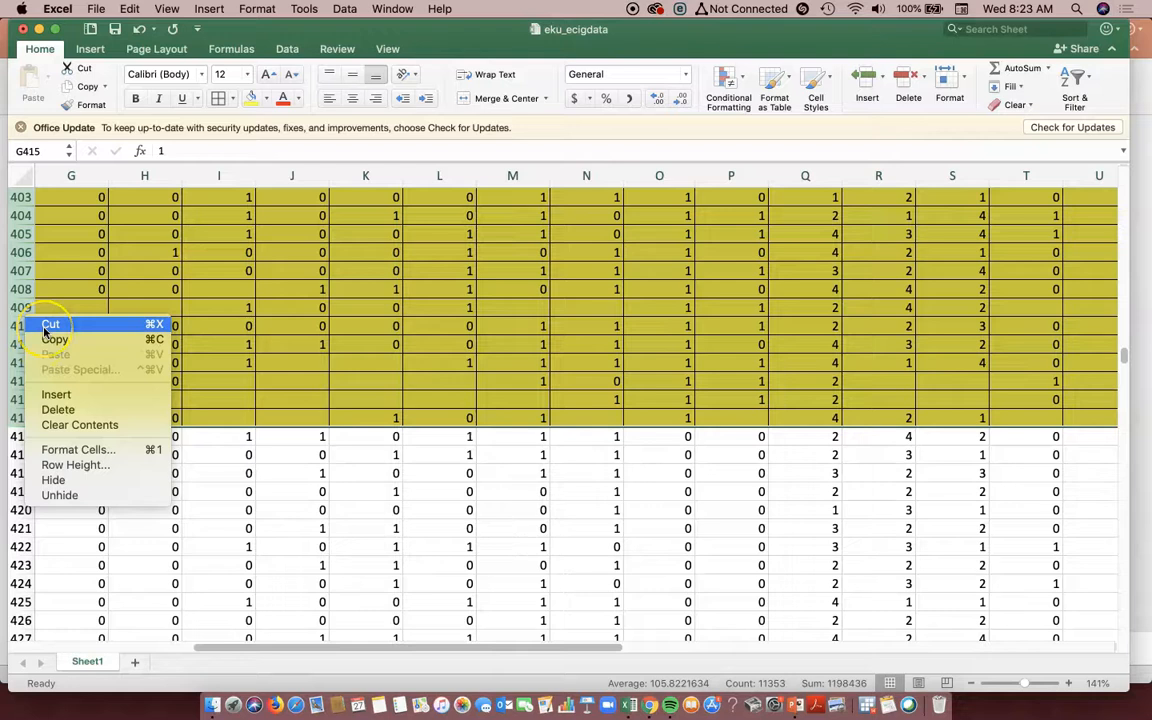
left_click(48, 341)
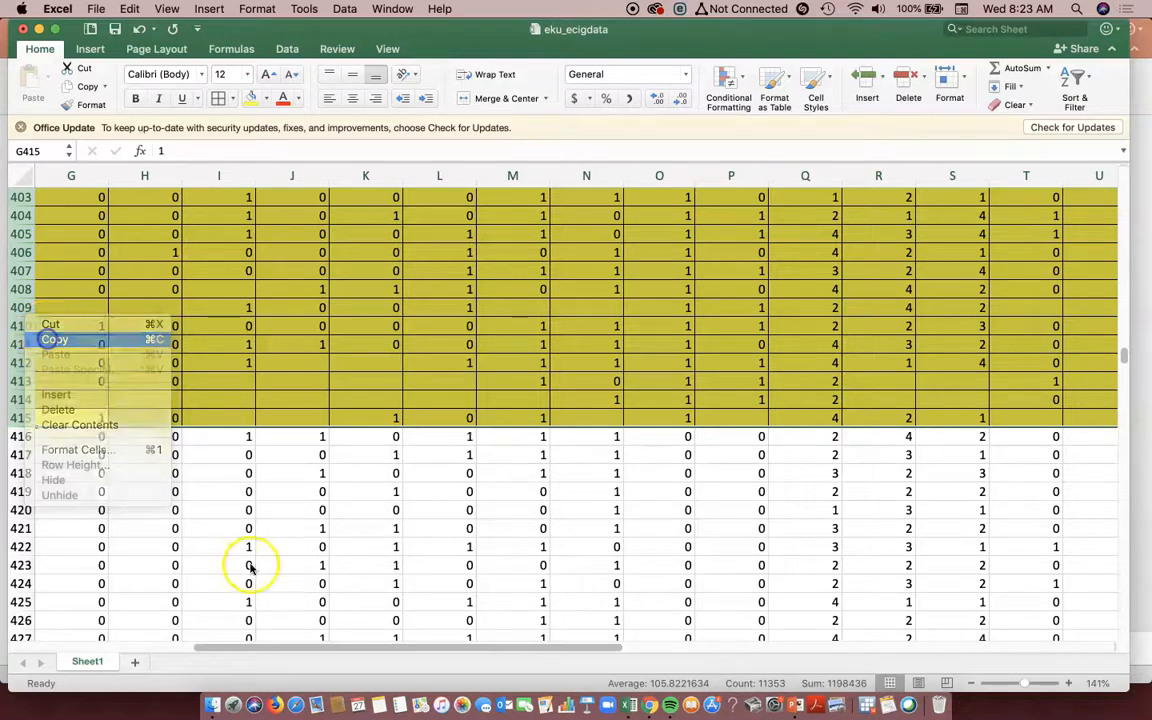
- Try to paste the copied full rows beside the dataset, starting at cell AD2
left_click_drag(275, 645, 810, 627)
scroll(1060, 373, "up", 5)
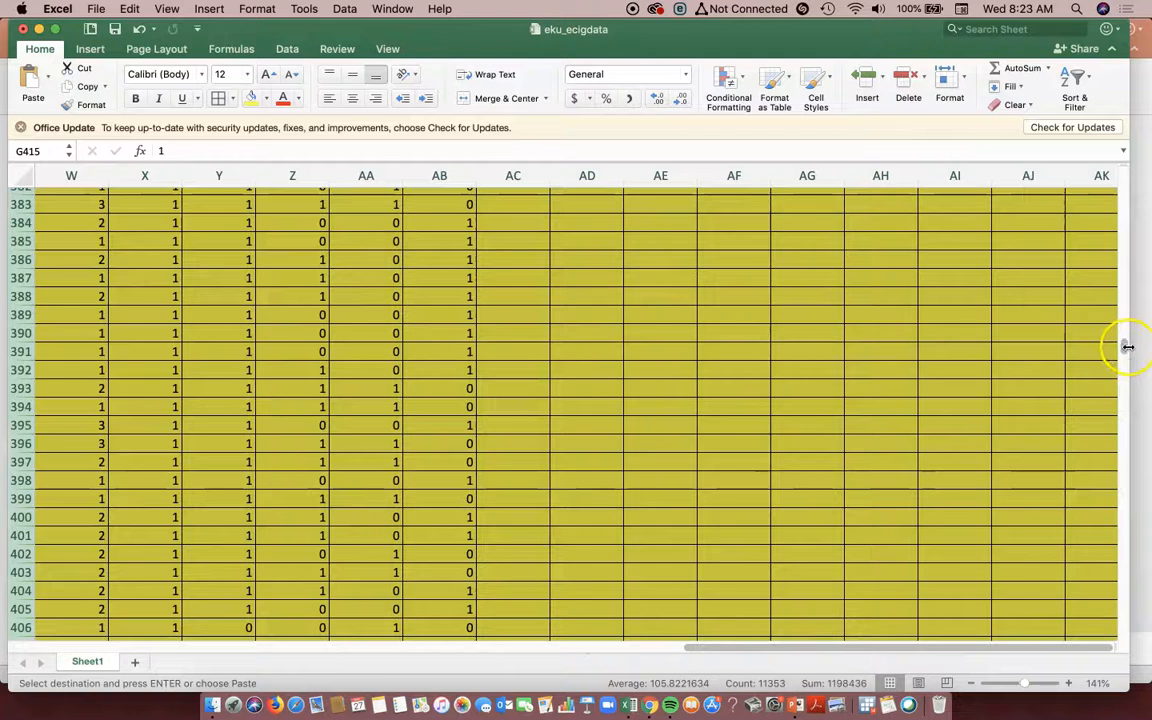
left_click_drag(1125, 350, 1125, 277)
scroll(1124, 189, "up", 15)
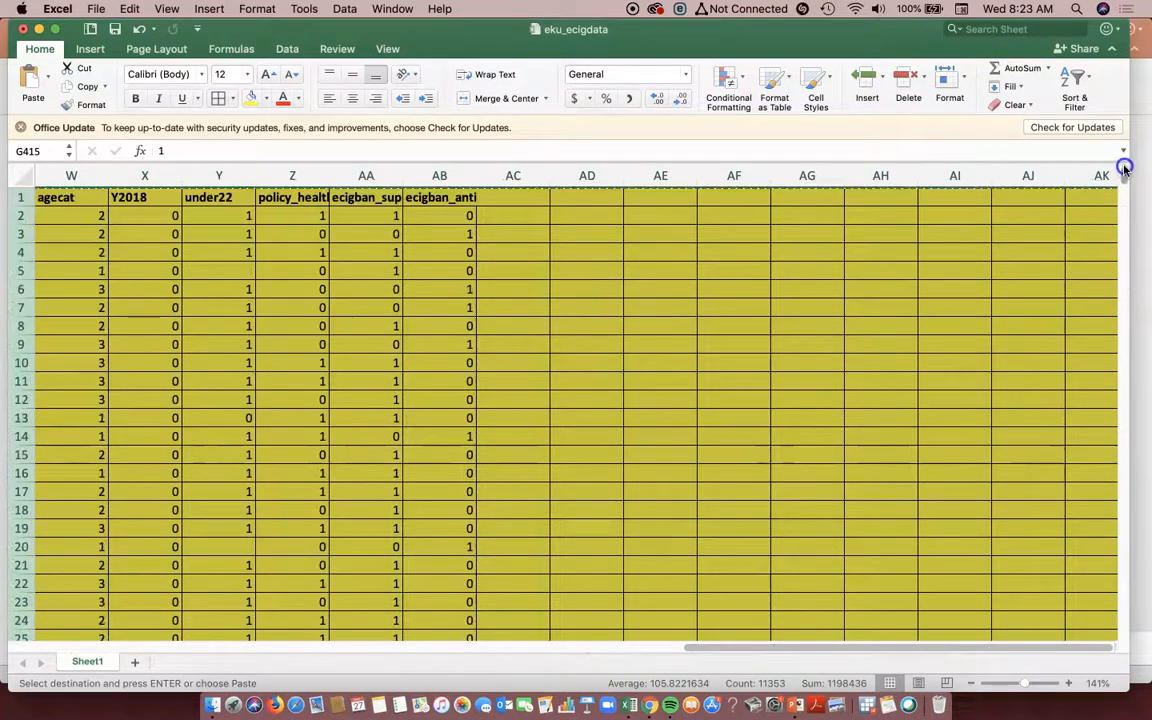
left_click(528, 216)
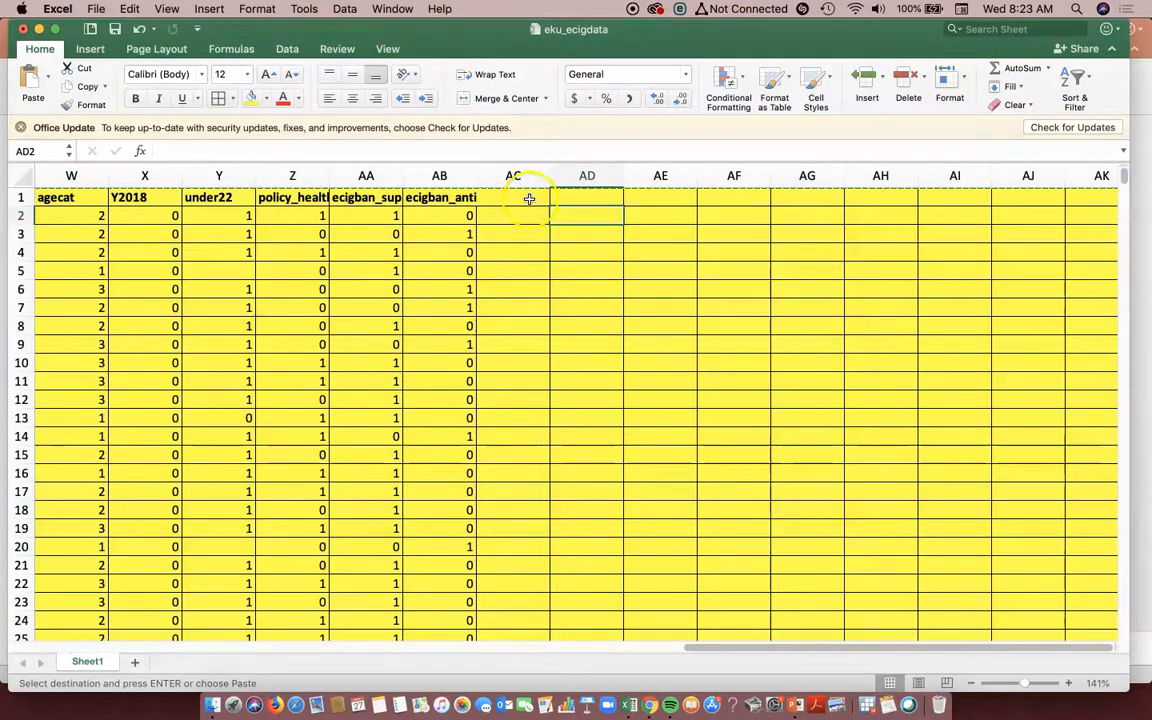
right_click(589, 211)
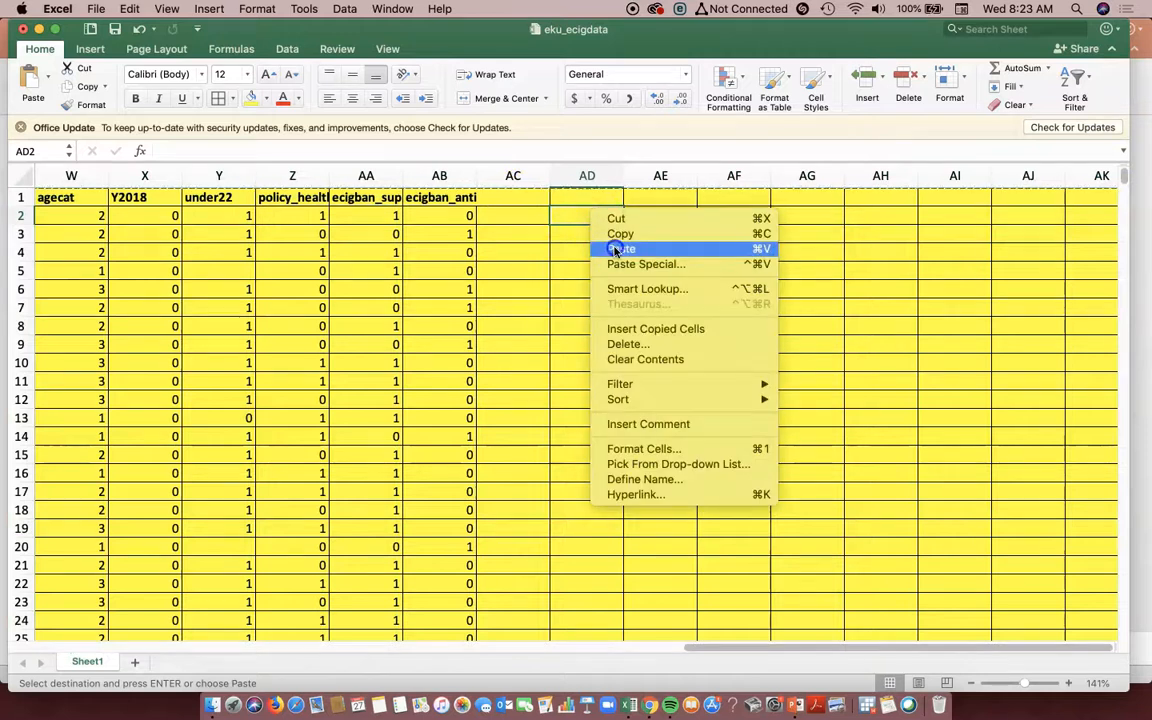
left_click(615, 250)
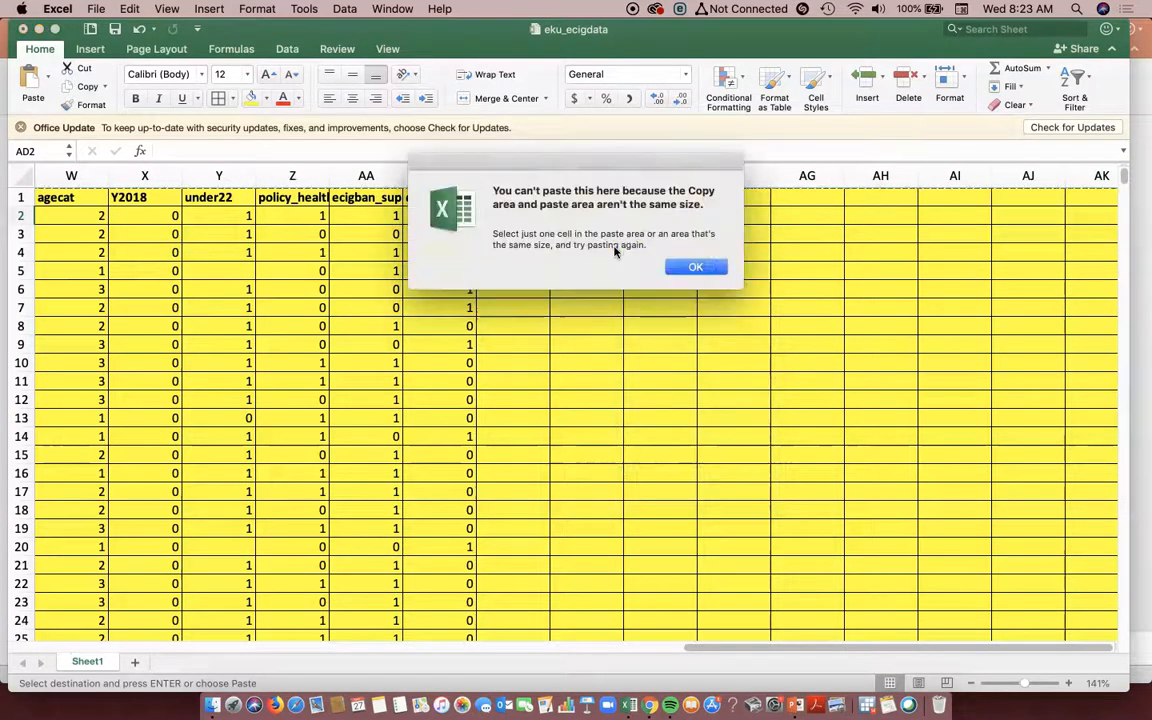
left_click(722, 265)
type("`")
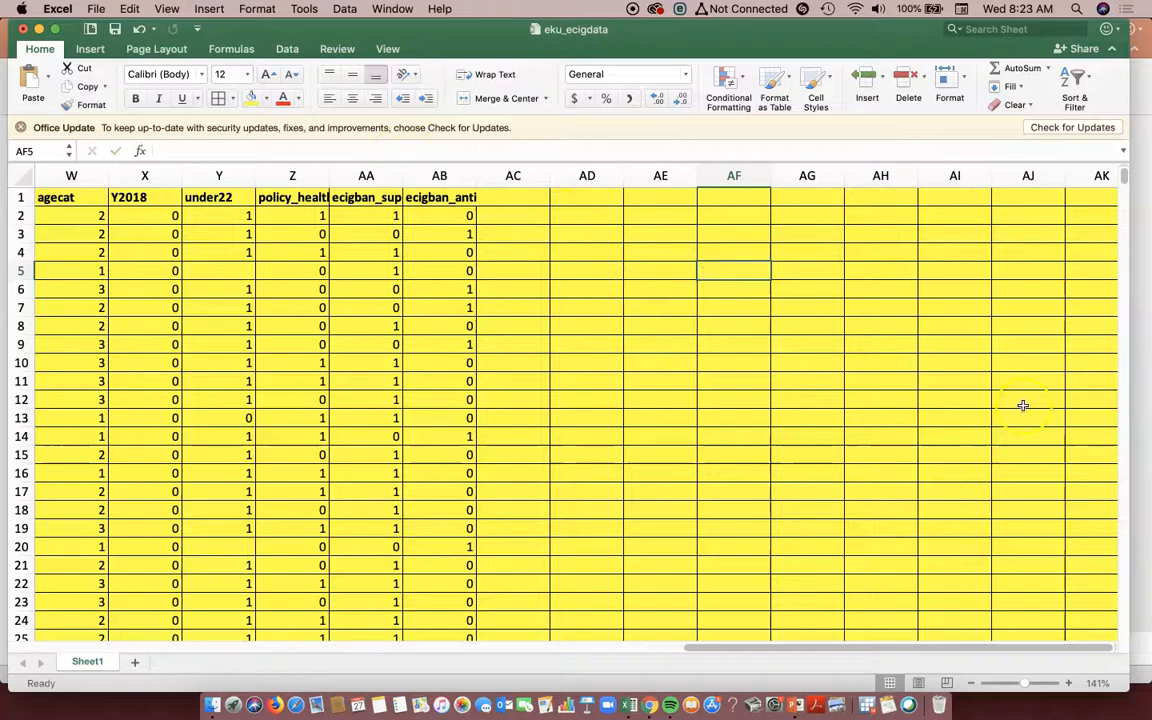
- Copy only the highlighted data range A1:AB415, including the header row
scroll(712, 470, "down", 20)
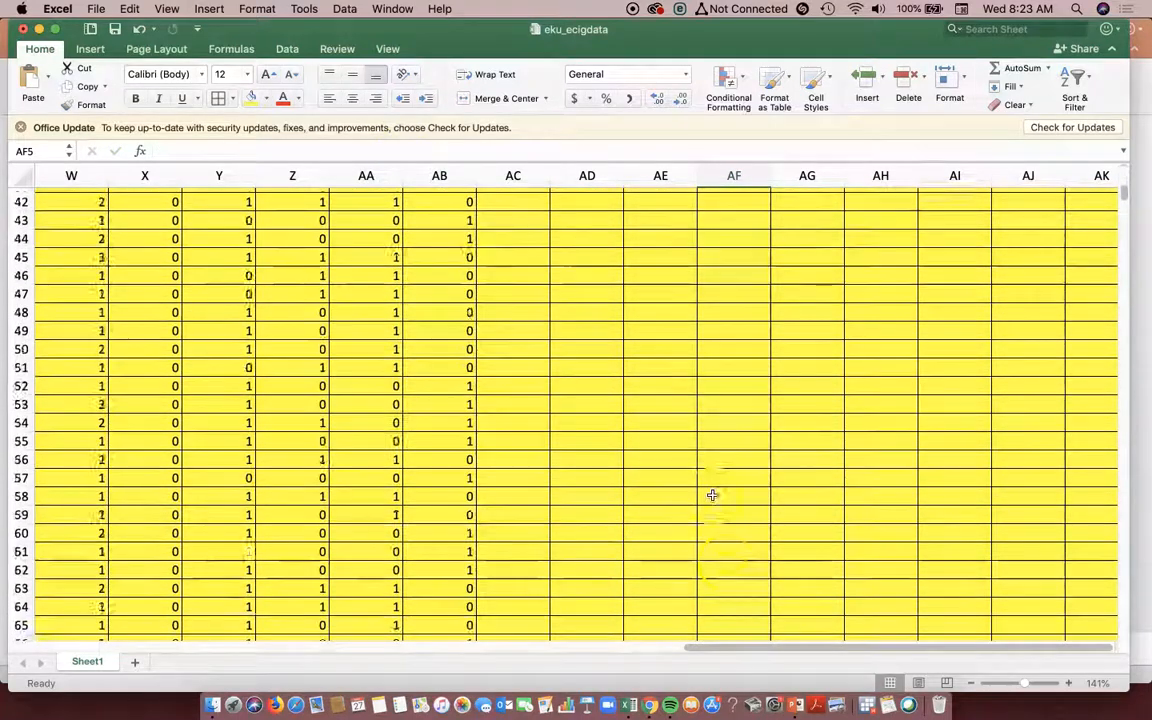
scroll(440, 514, "down", 20)
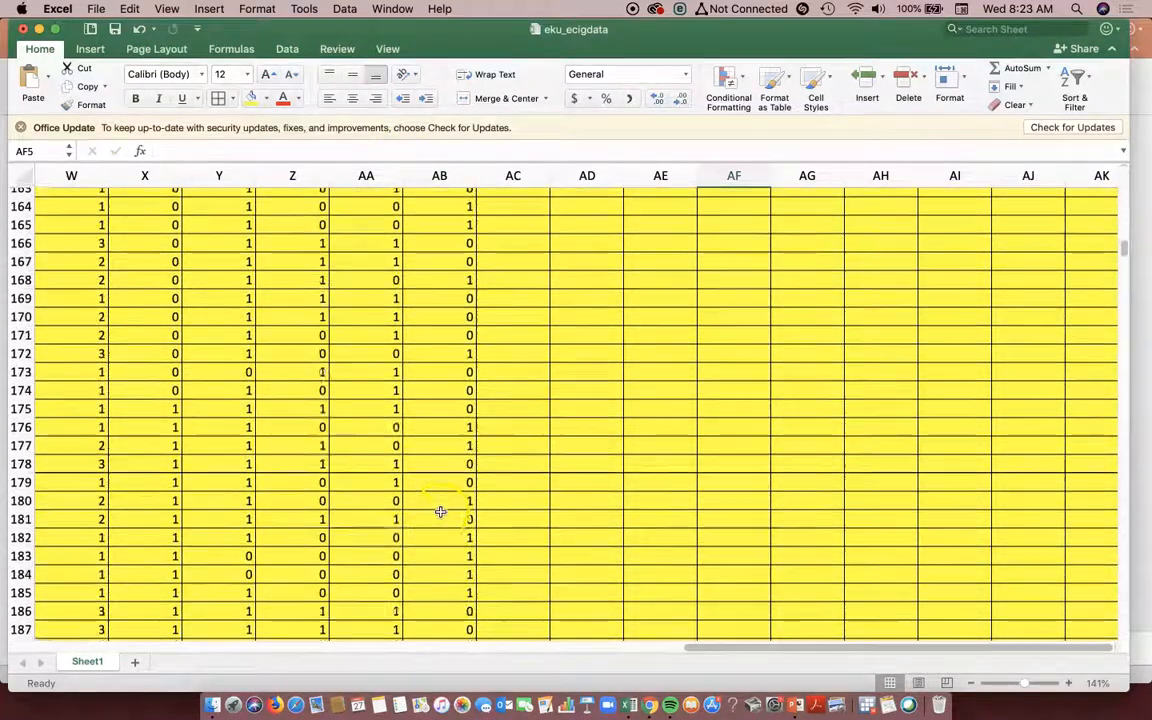
scroll(447, 513, "down", 20)
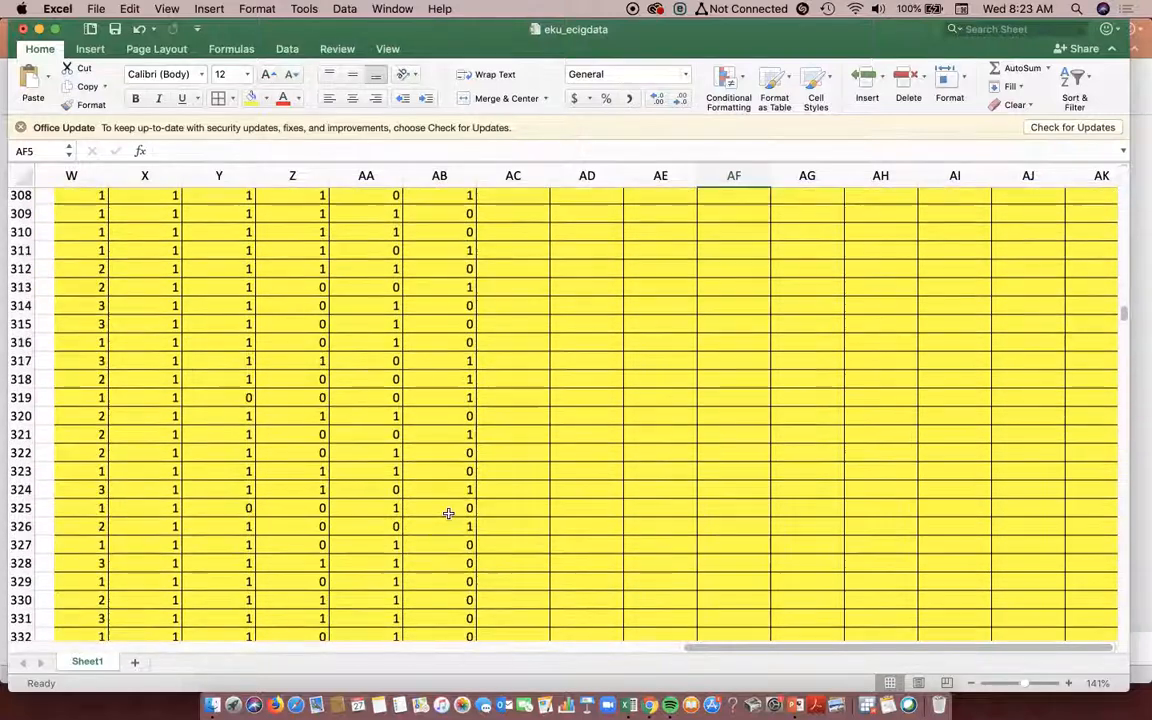
scroll(447, 513, "down", 12)
scroll(447, 517, "up", 2)
left_click_drag(255, 339, 63, 193)
right_click(63, 193)
left_click(74, 215)
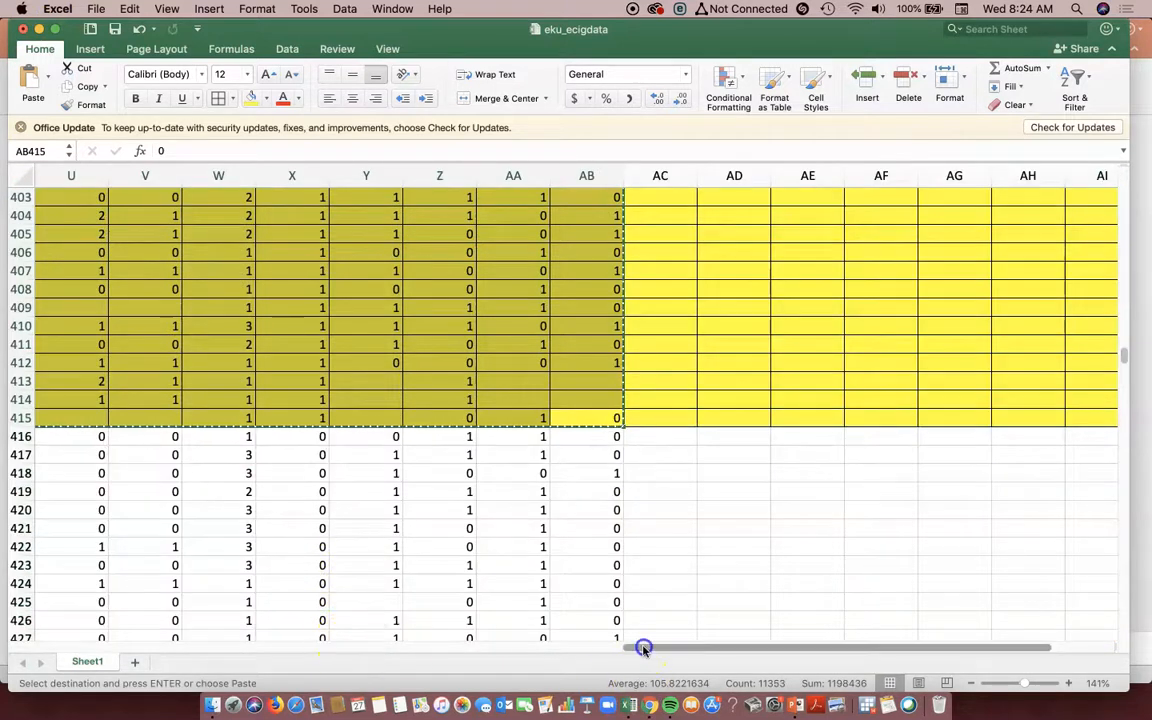
- Paste the copied range starting at cell AD1, leaving column AC as a gap beside the original data
left_click_drag(643, 648, 802, 653)
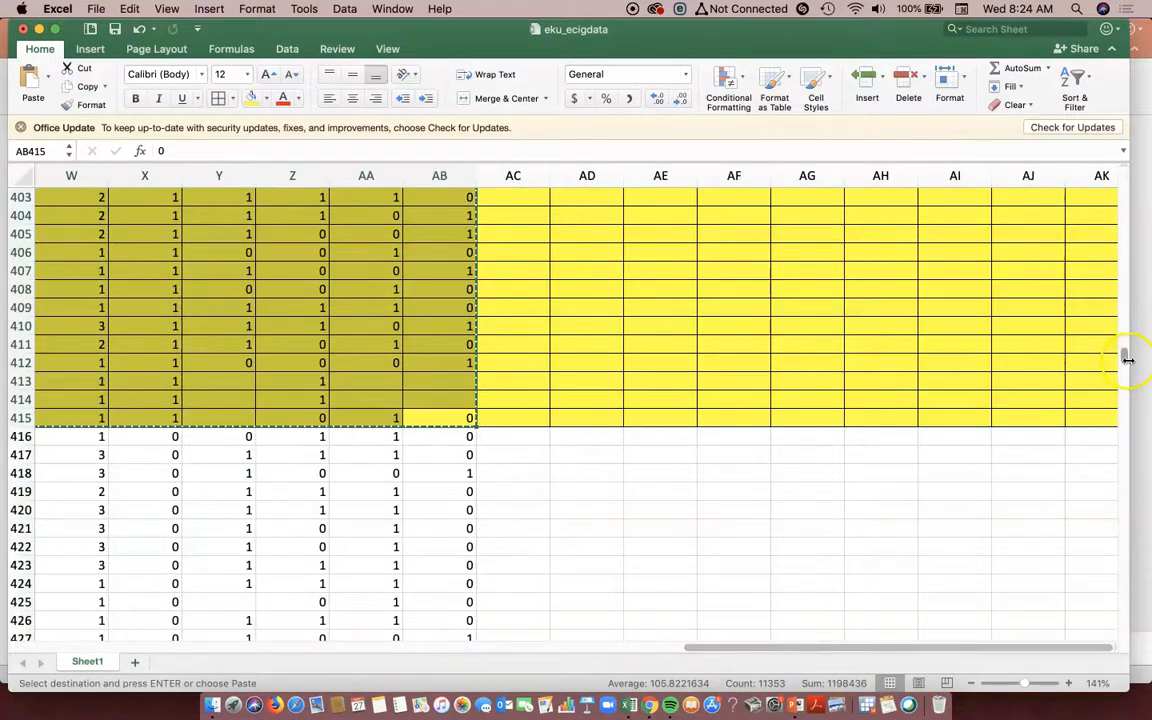
left_click_drag(1127, 358, 1130, 158)
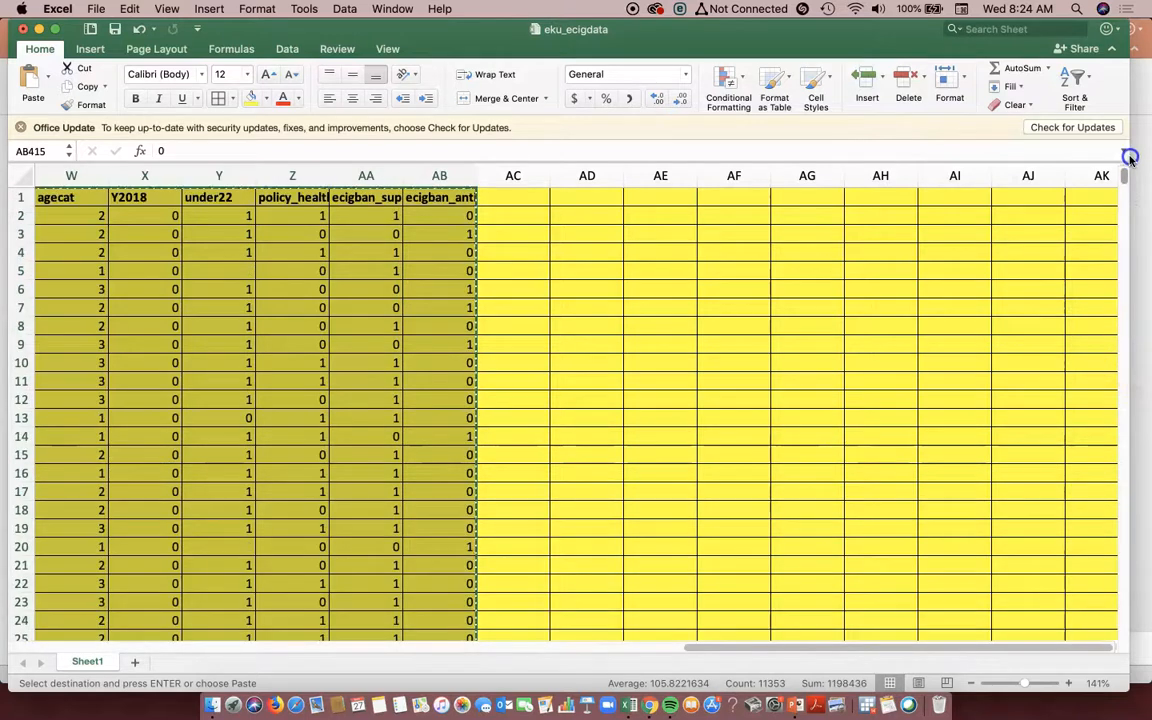
left_click(593, 200)
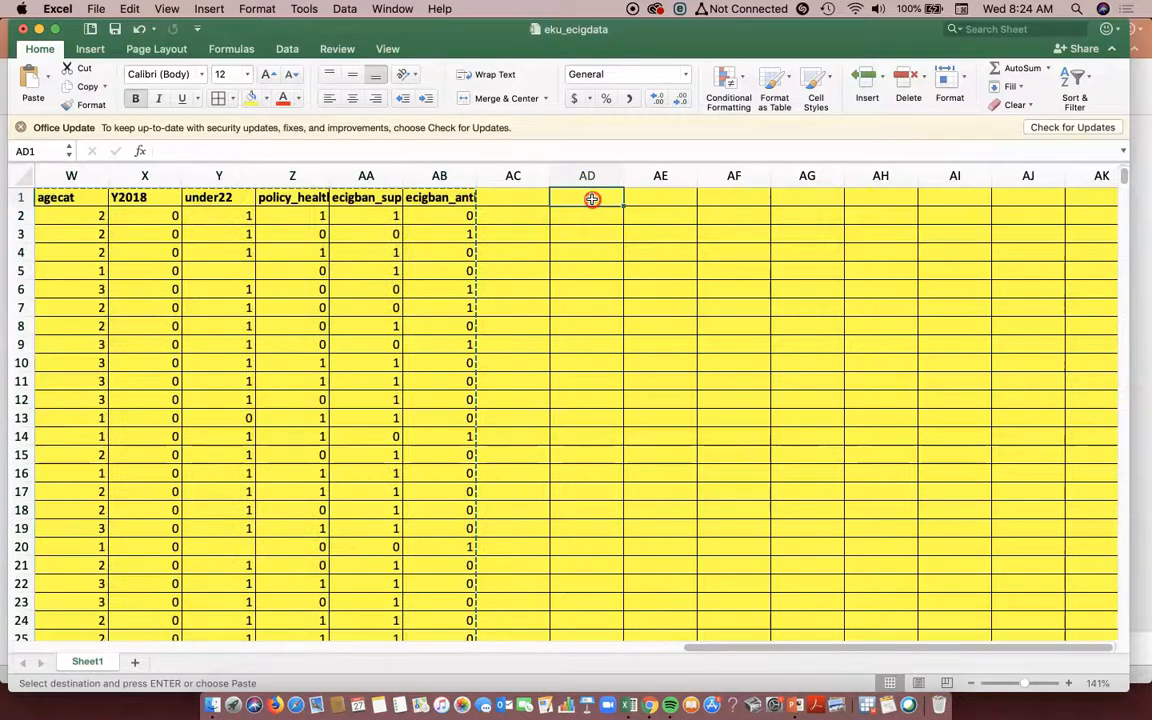
right_click(594, 200)
left_click(633, 237)
left_click(635, 238)
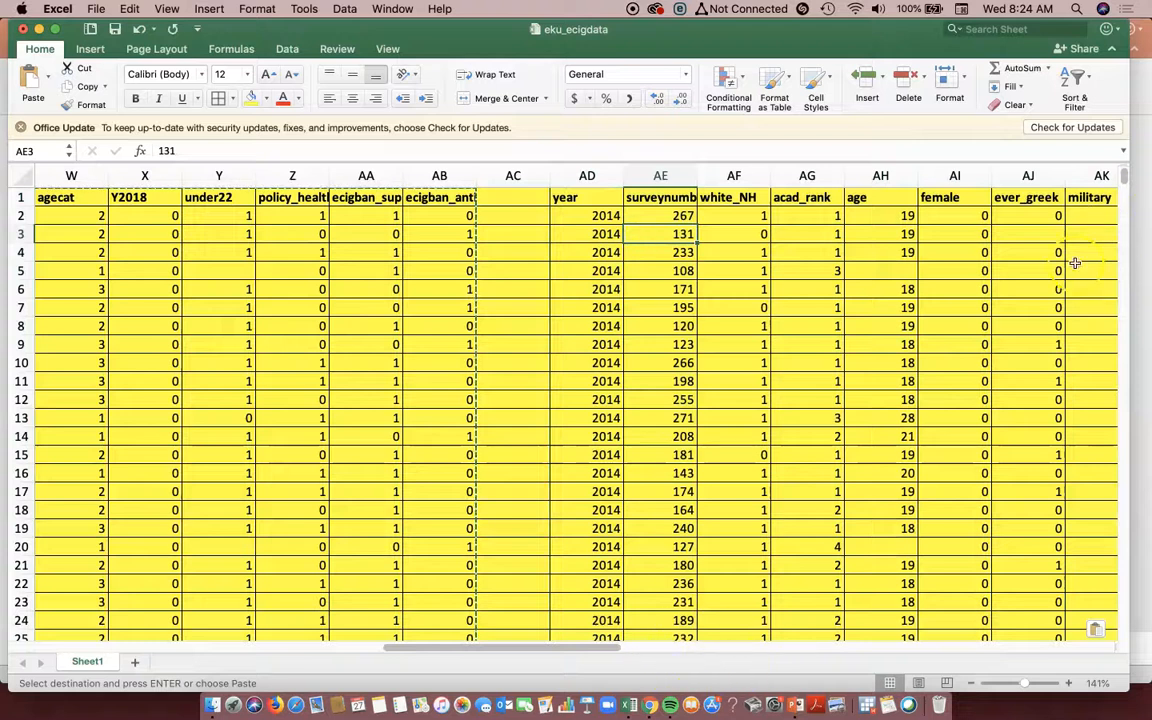
- Examine the pasted data down to its last row to check where the copied block ends
scroll(1118, 314, "down", 20)
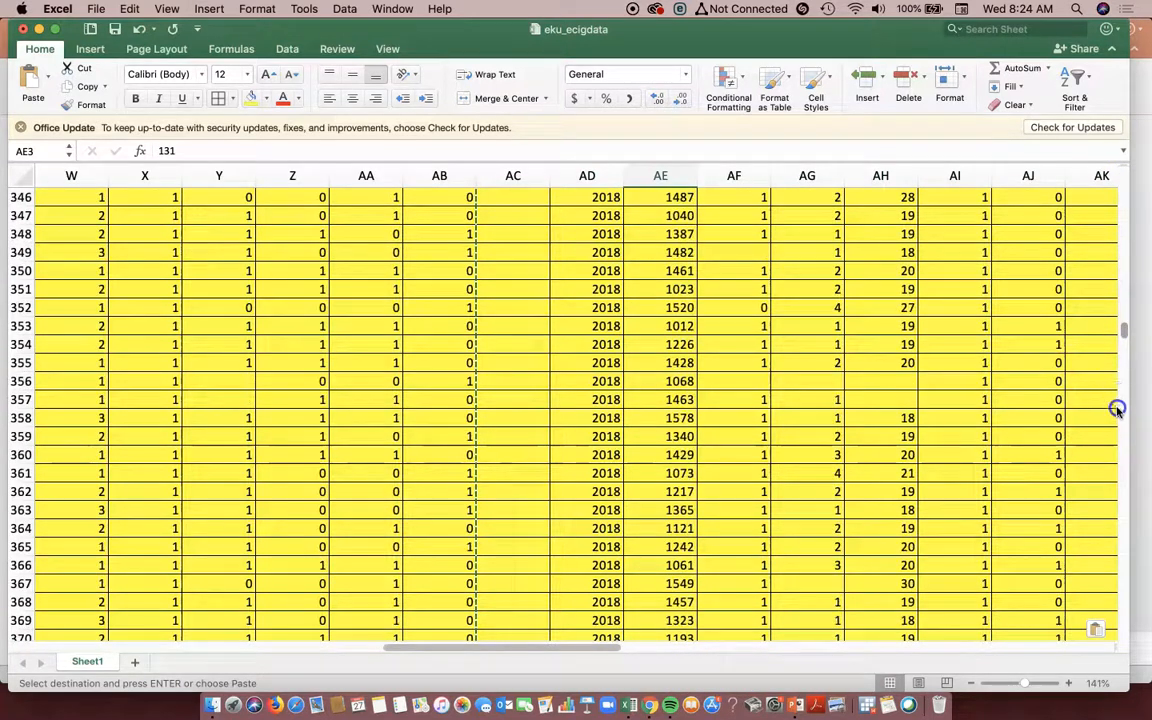
scroll(1116, 408, "down", 20)
scroll(1116, 430, "up", 15)
scroll(1128, 360, "up", 10)
scroll(1128, 357, "down", 4)
scroll(1128, 357, "up", 1)
left_click(706, 349)
left_click(609, 345)
left_click_drag(586, 648, 684, 645)
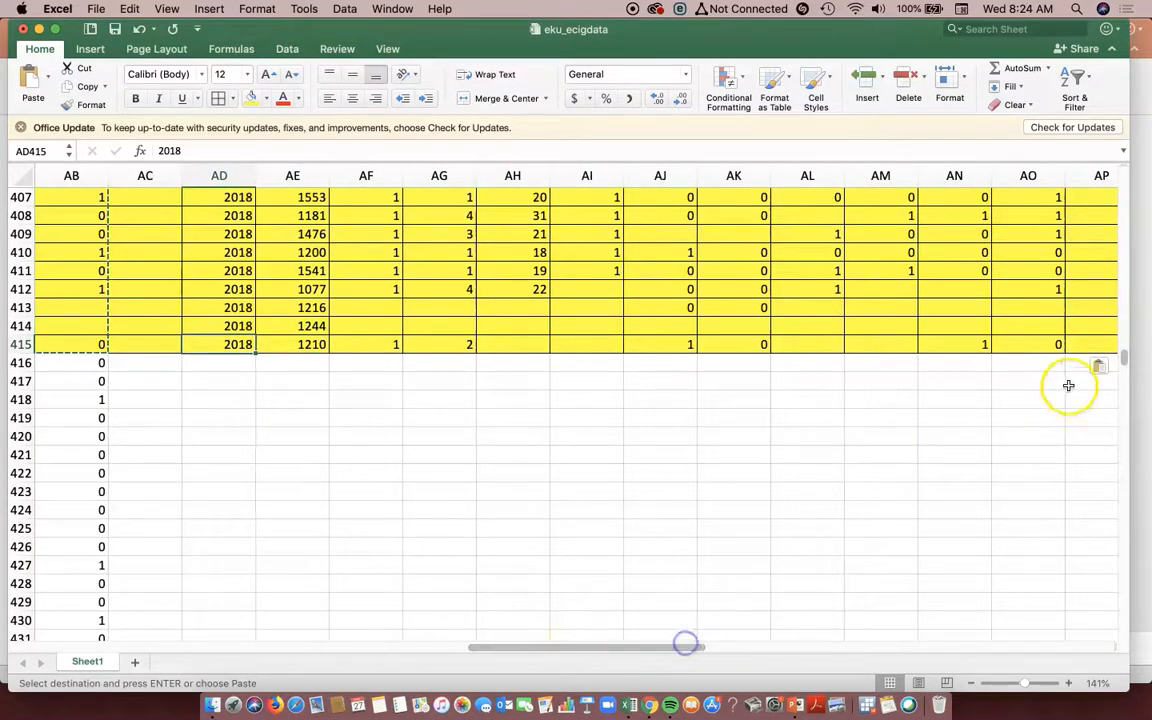
- Select values in the pasted everuseecig column from its header in AR1 and check the column down past the last pasted row
left_click_drag(1124, 337, 1124, 176)
left_click_drag(553, 645, 651, 645)
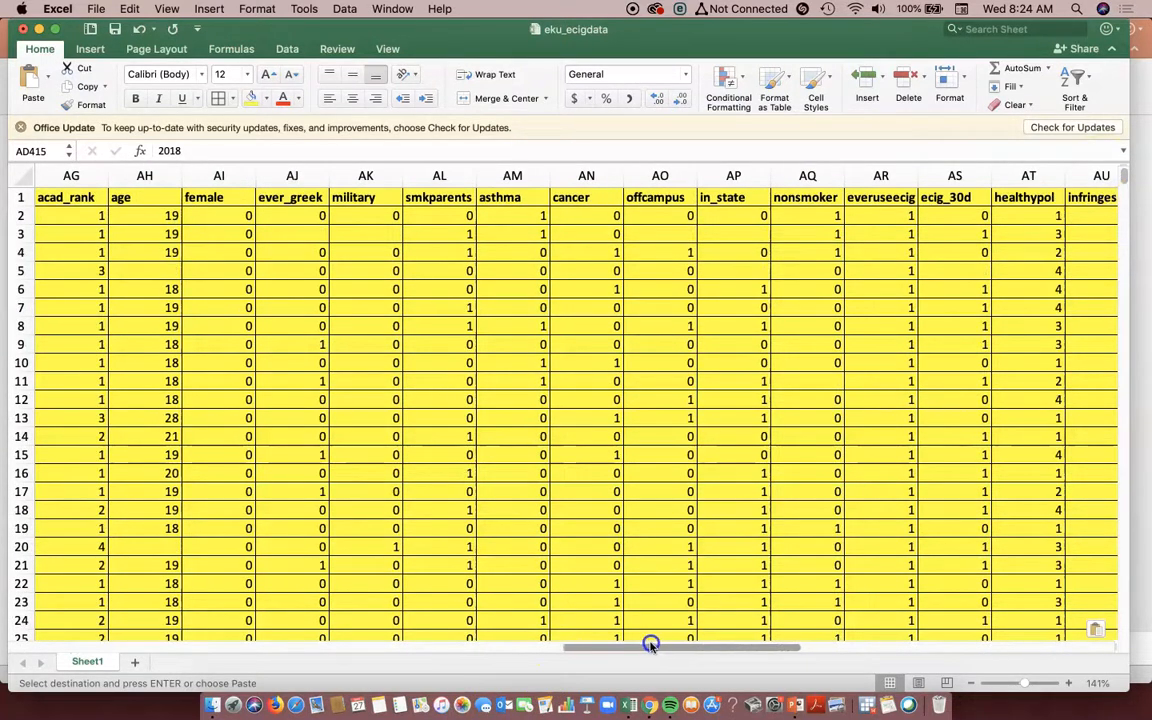
left_click(905, 198)
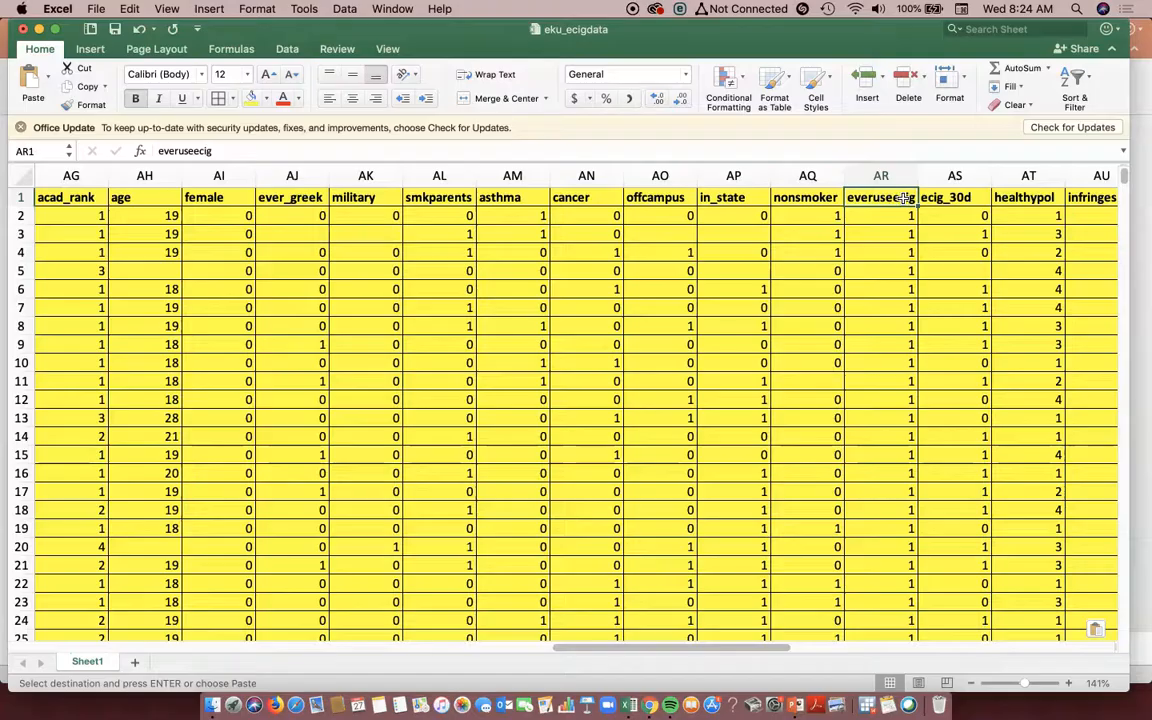
left_click_drag(910, 275, 915, 700)
scroll(768, 546, "down", 5)
scroll(843, 548, "down", 20)
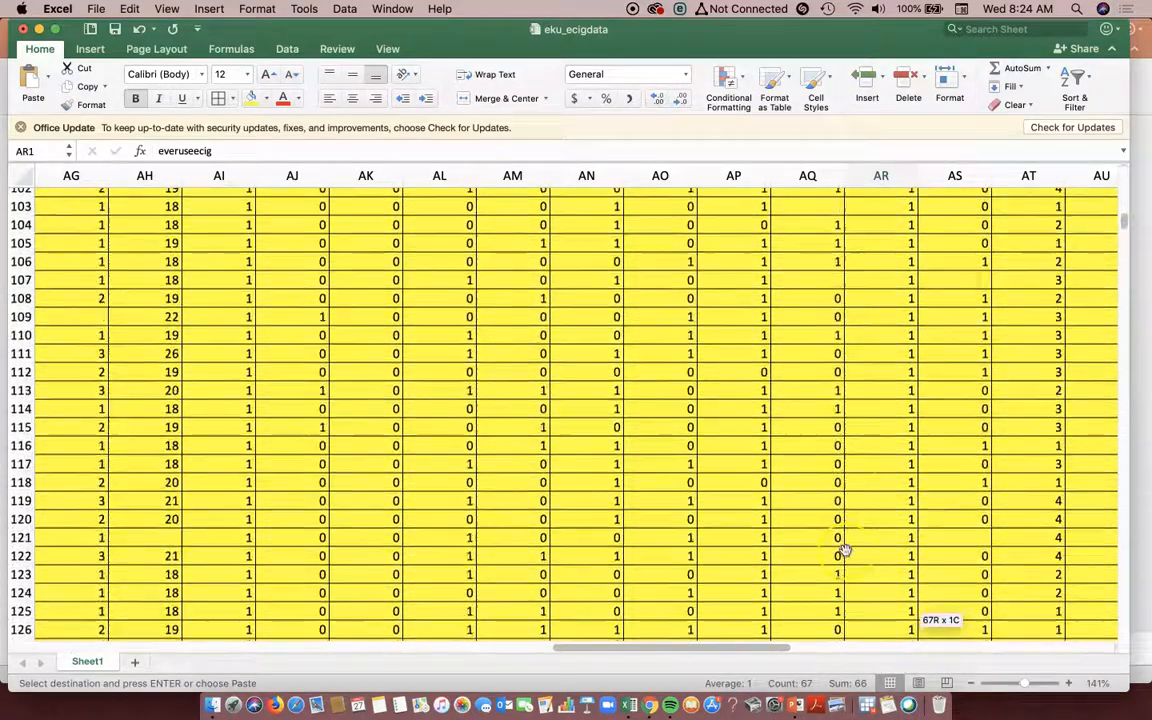
scroll(843, 548, "down", 16)
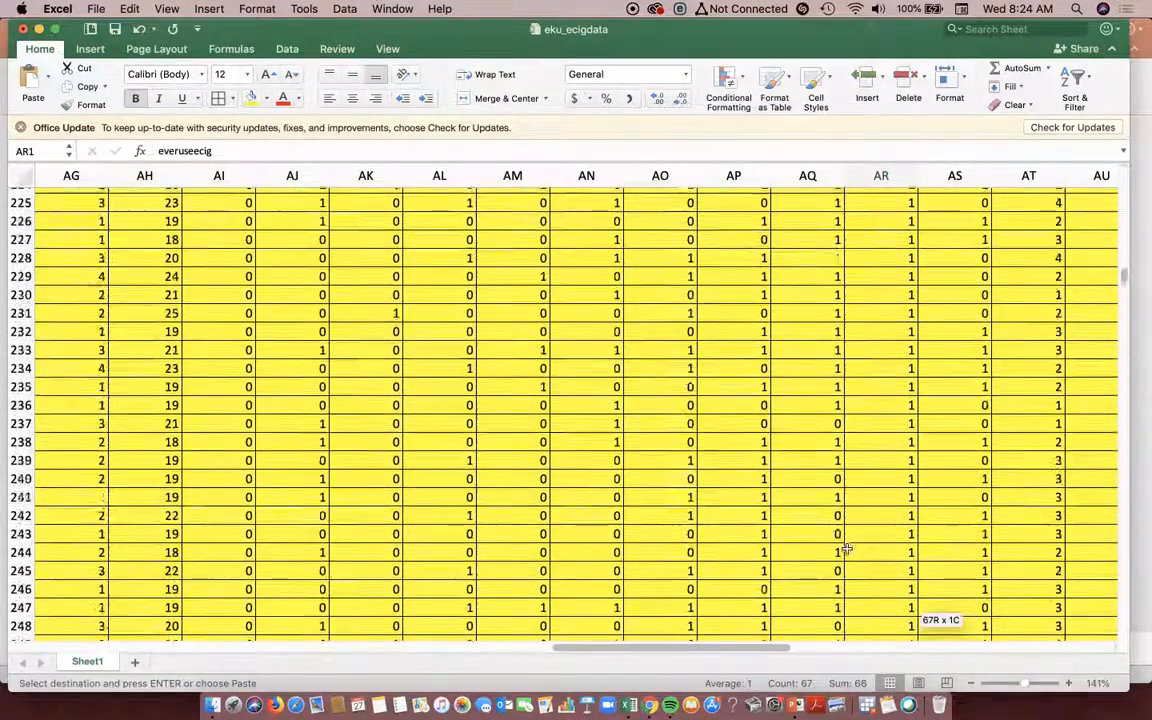
left_click_drag(1121, 287, 1136, 364)
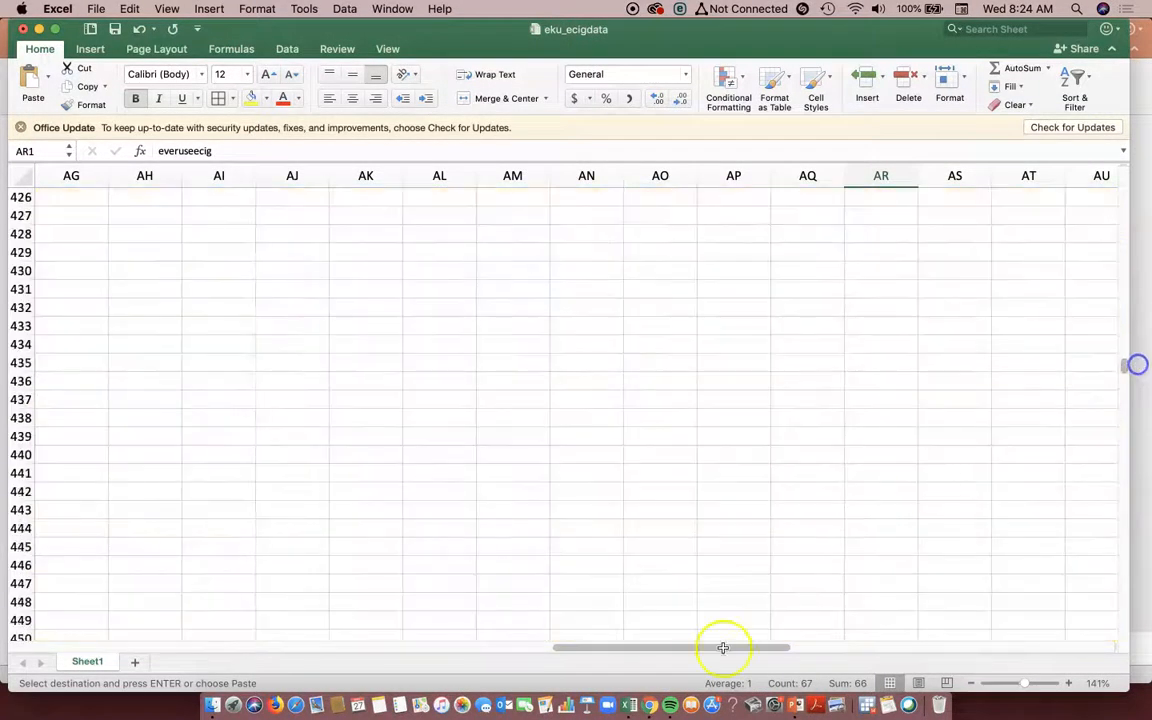
- Review the original table at the boundary between highlighted and plain rows, and its everuseecig column from the header row
left_click_drag(709, 651, 116, 638)
scroll(1042, 485, "up", 2)
scroll(1042, 485, "up", 1)
mouse_move(1122, 355)
left_mouse_down()
mouse_move(1124, 337)
mouse_move(1126, 356)
left_mouse_up()
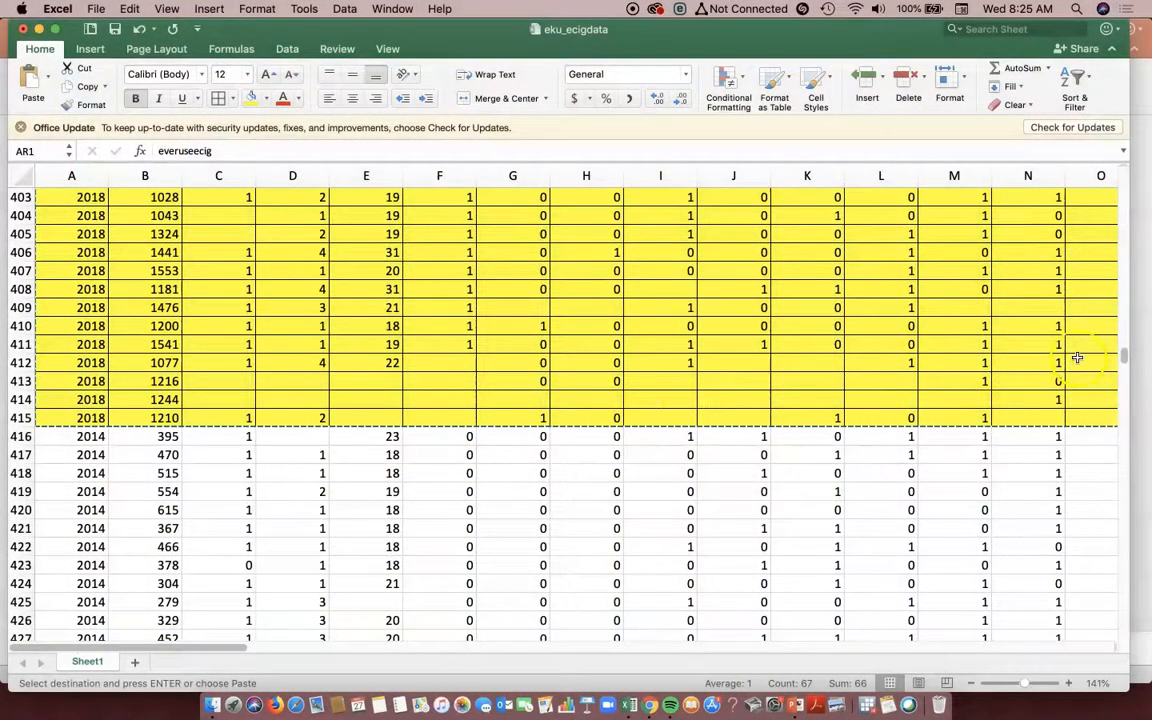
left_click_drag(1124, 358, 1122, 162)
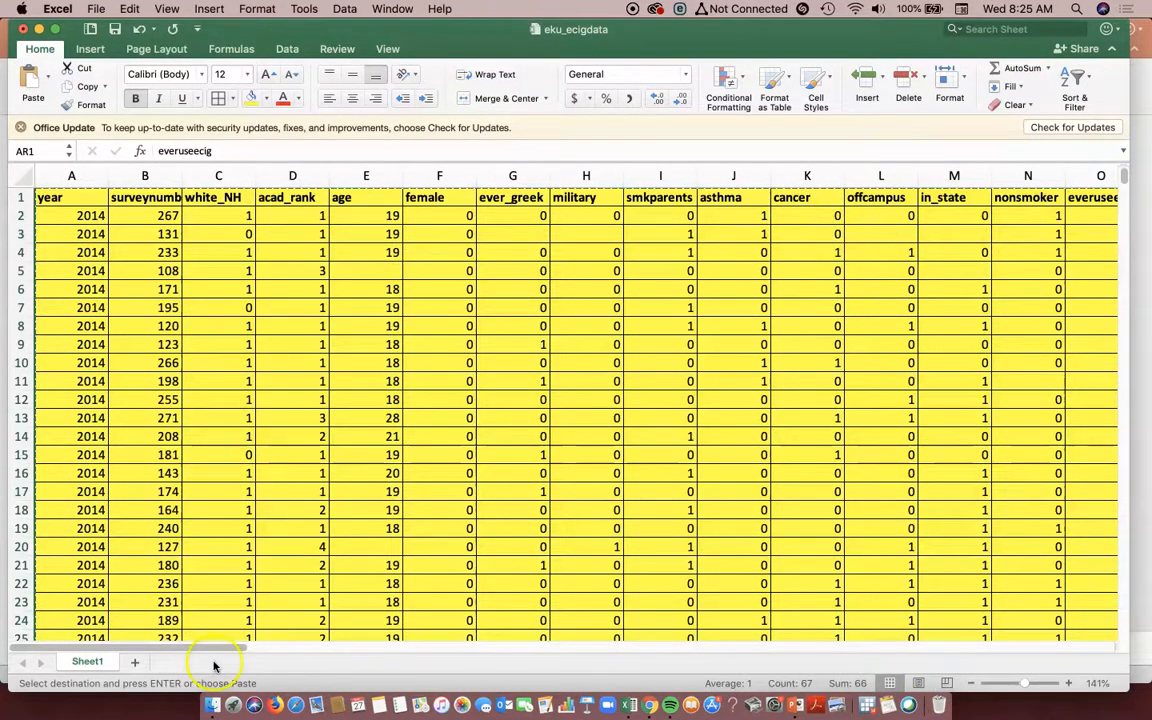
left_click_drag(224, 649, 291, 648)
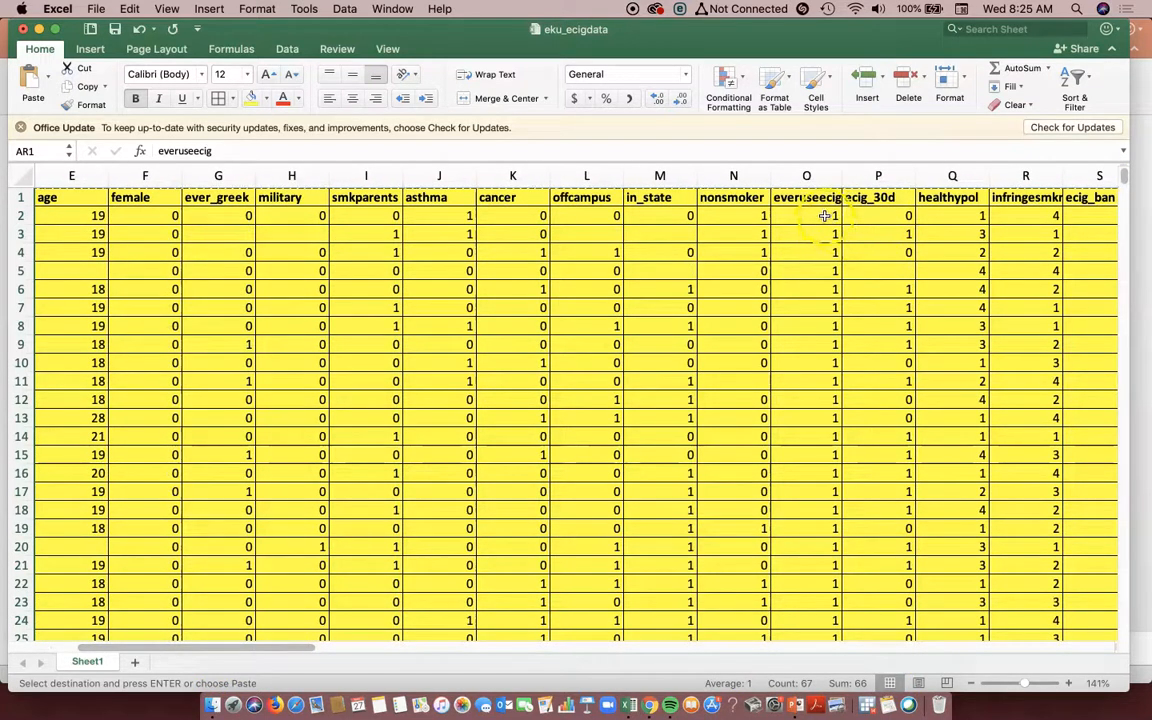
- Compare the original and pasted tables on both sides of column AC, from the header row down to row 415
left_click_drag(265, 648, 547, 633)
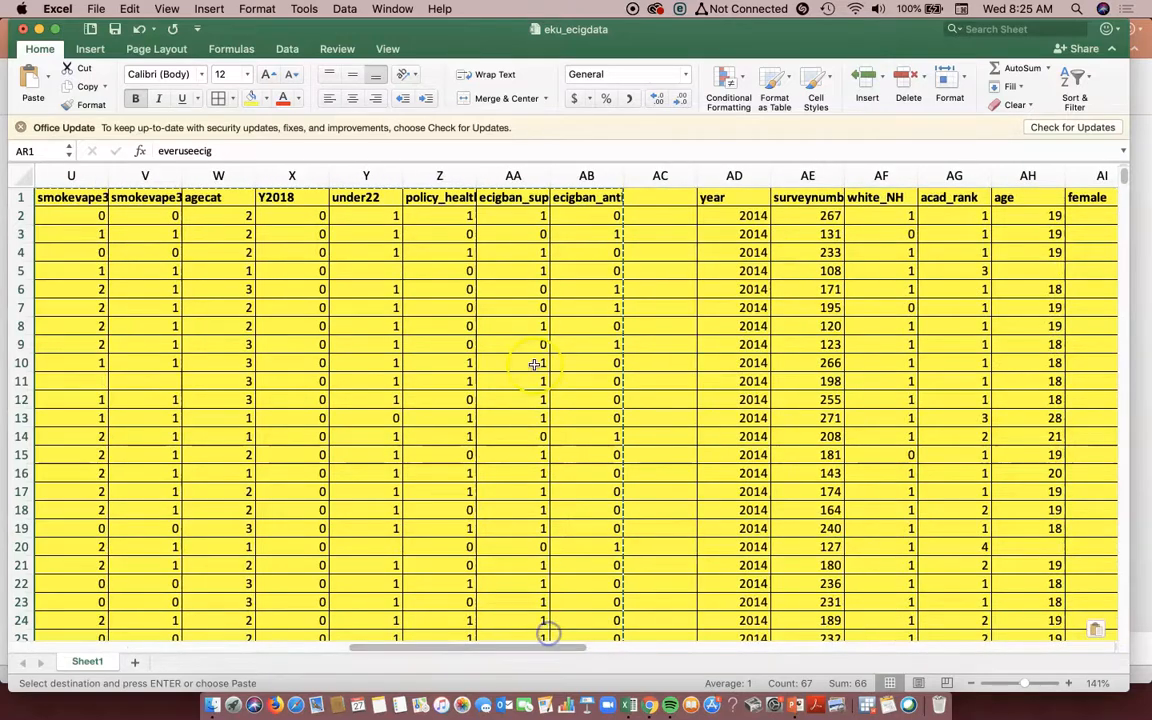
scroll(605, 414, "down", 20)
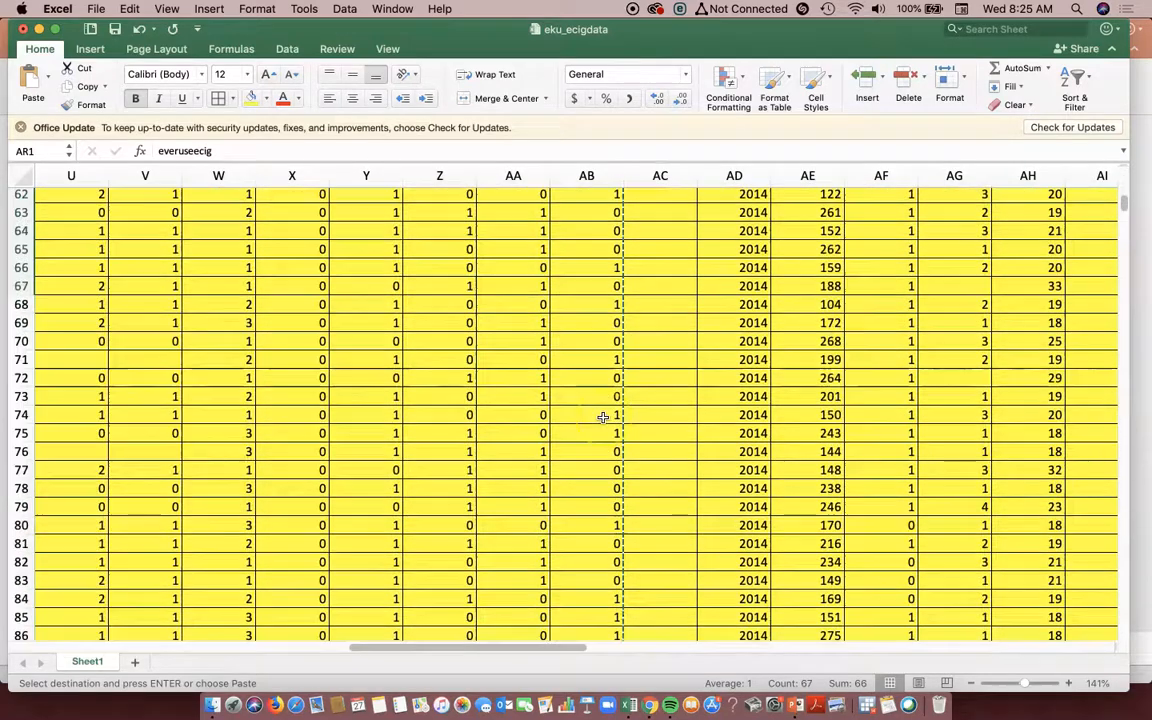
scroll(603, 417, "down", 20)
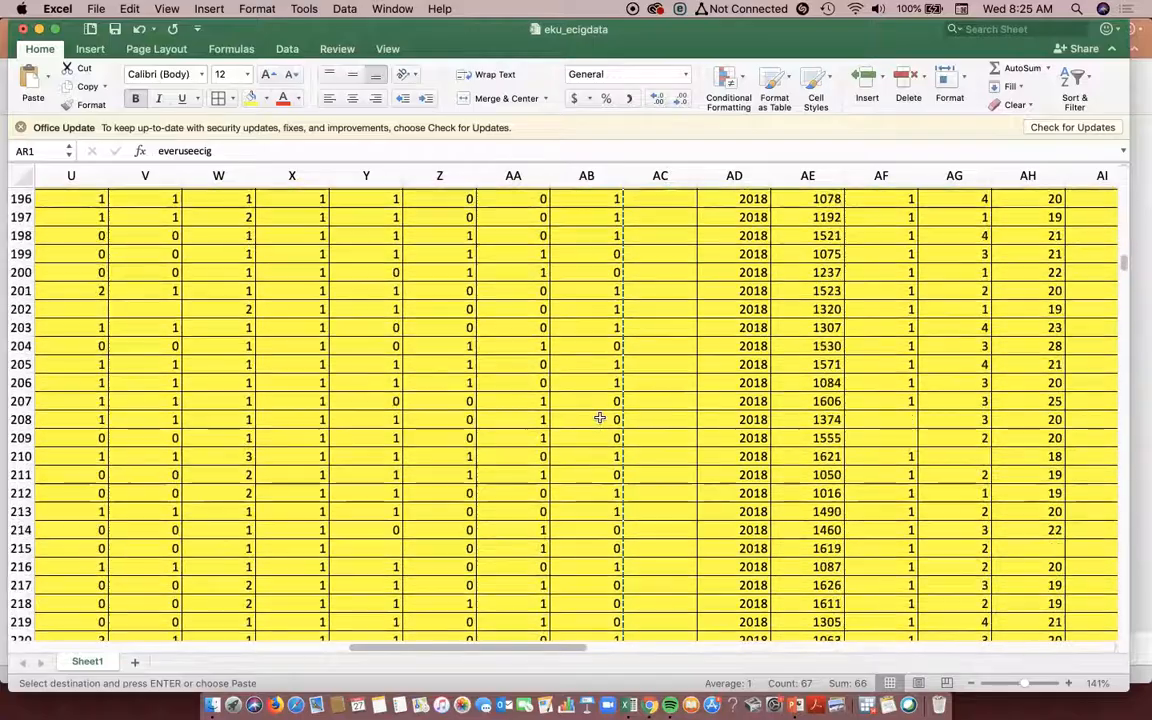
scroll(598, 418, "down", 9)
scroll(598, 418, "up", 7)
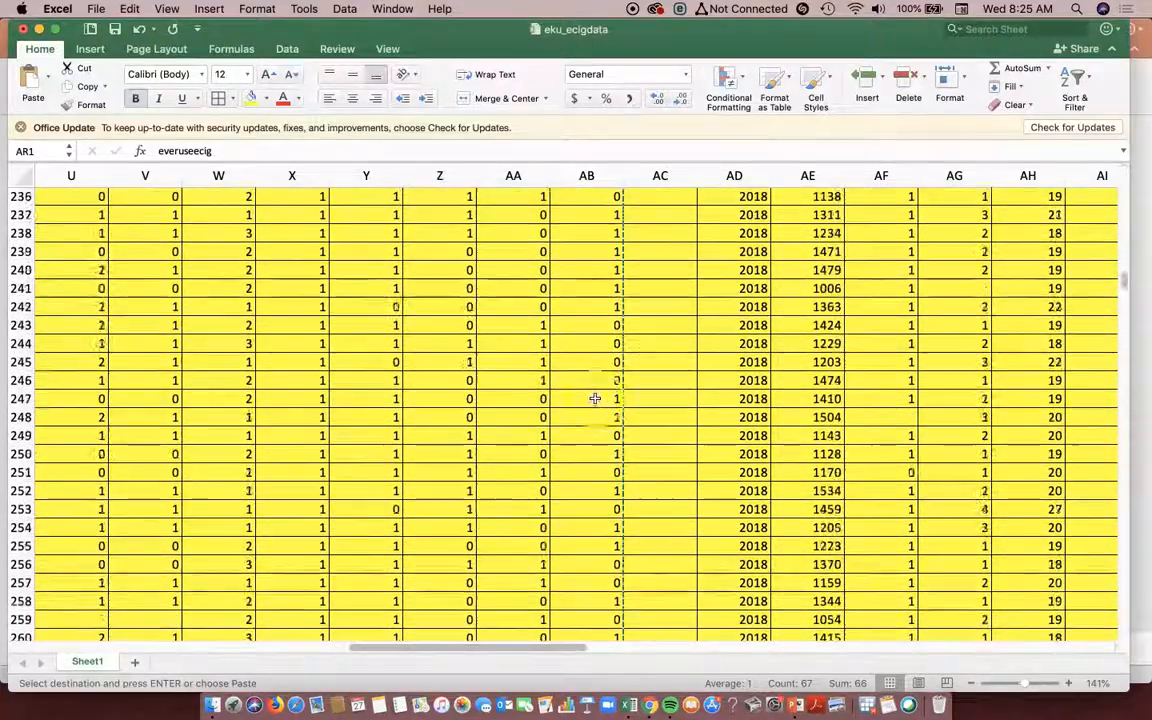
scroll(585, 515, "down", 10)
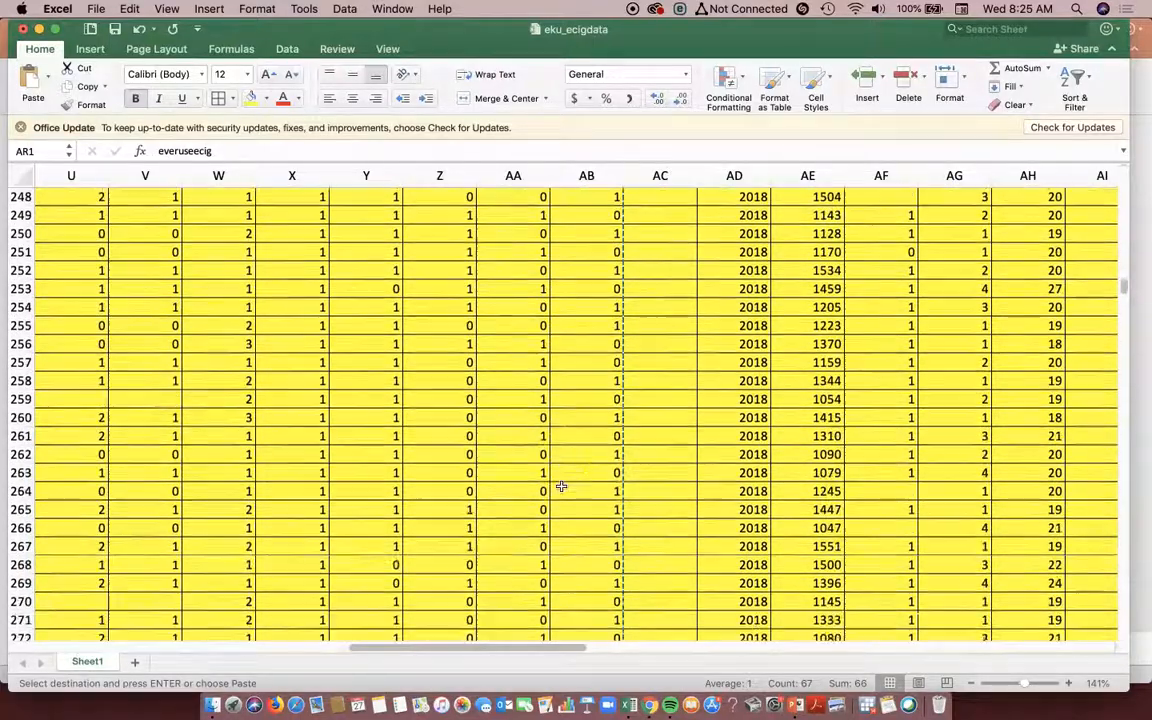
scroll(561, 487, "down", 16)
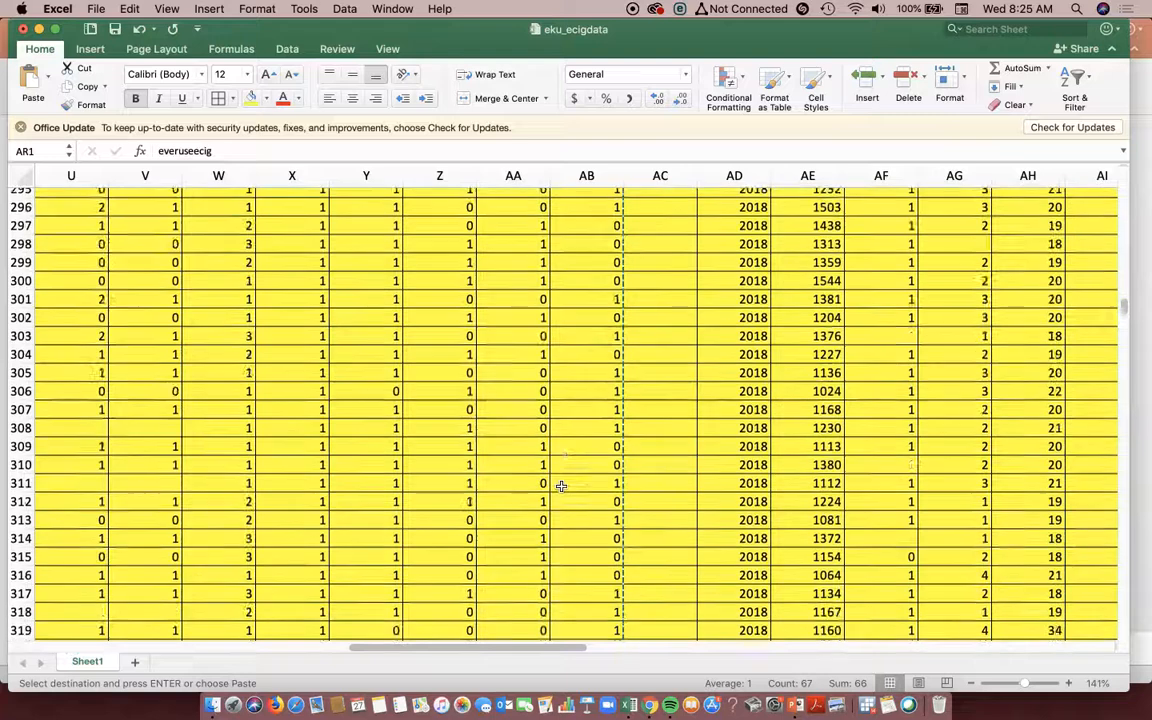
scroll(562, 487, "down", 20)
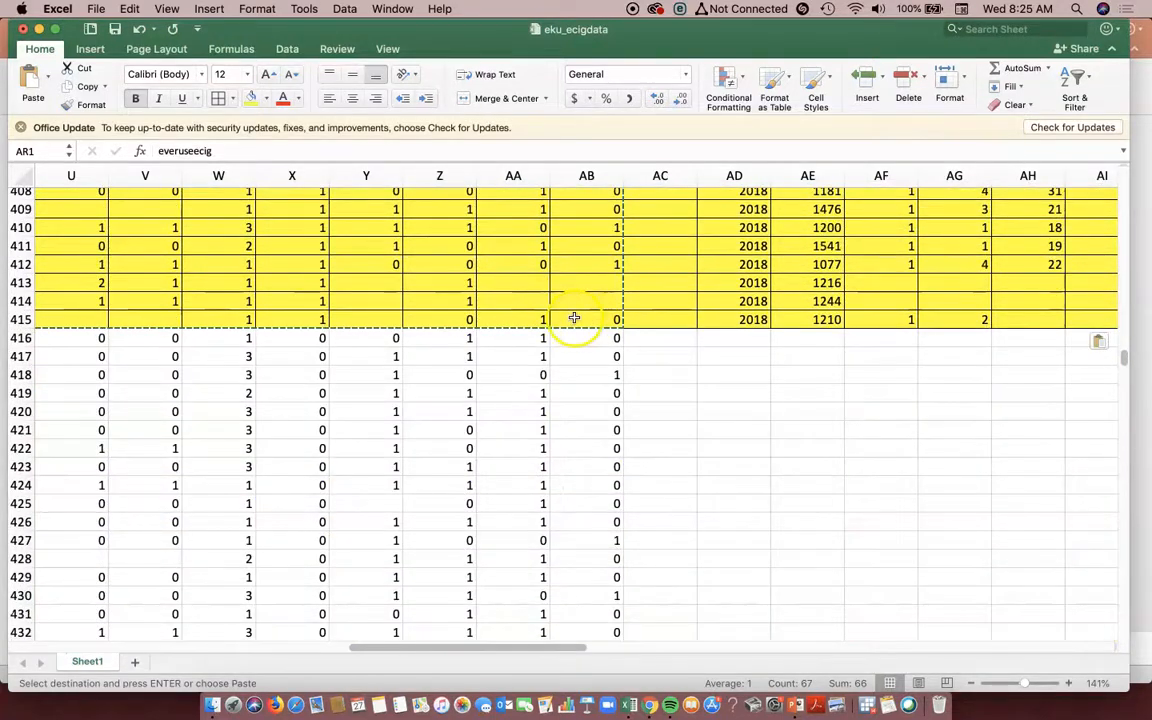
right_click(456, 299)
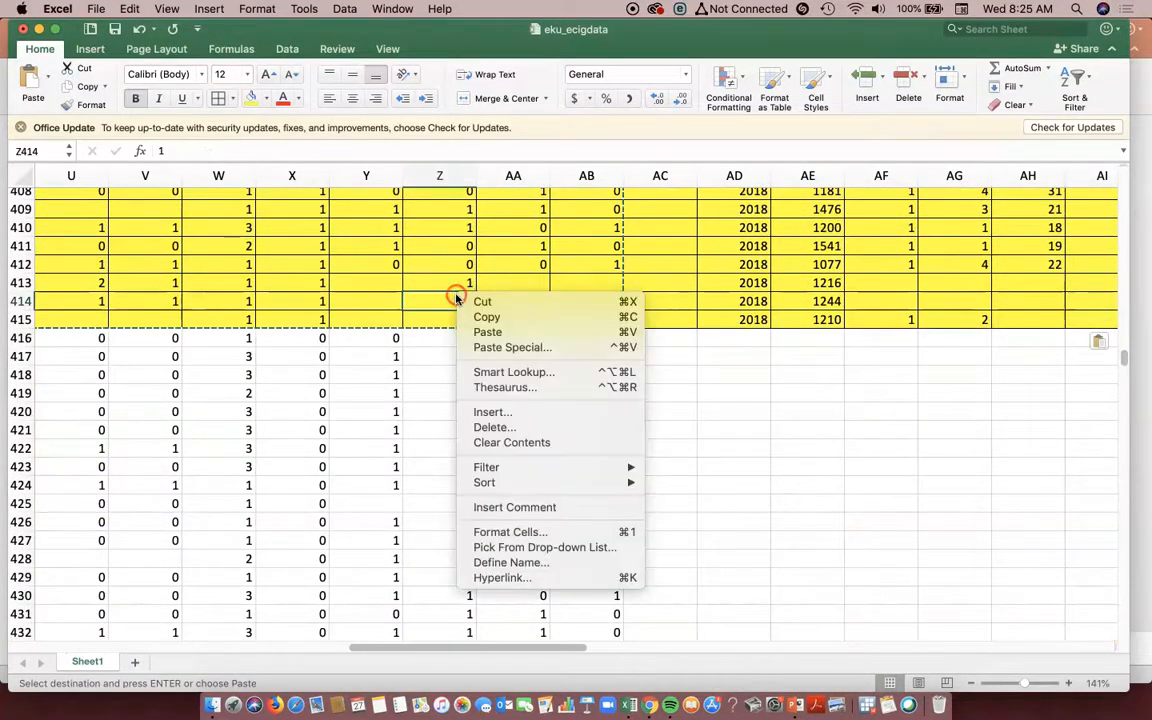
left_click(491, 427)
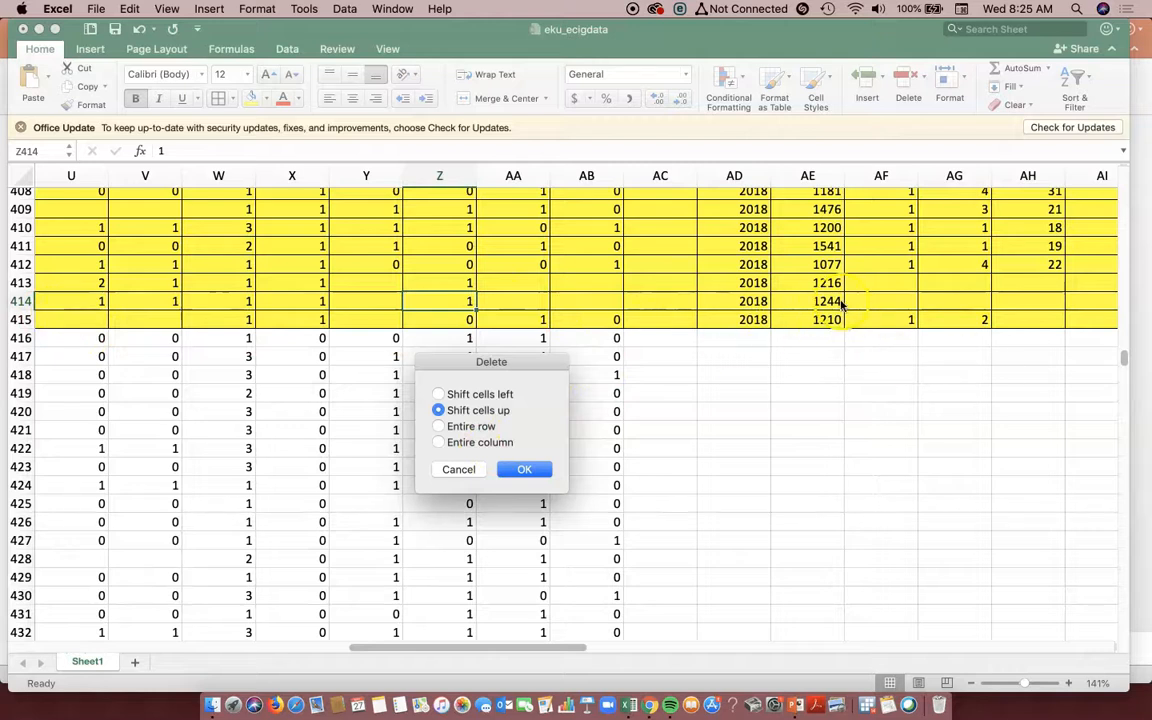
left_click(527, 470)
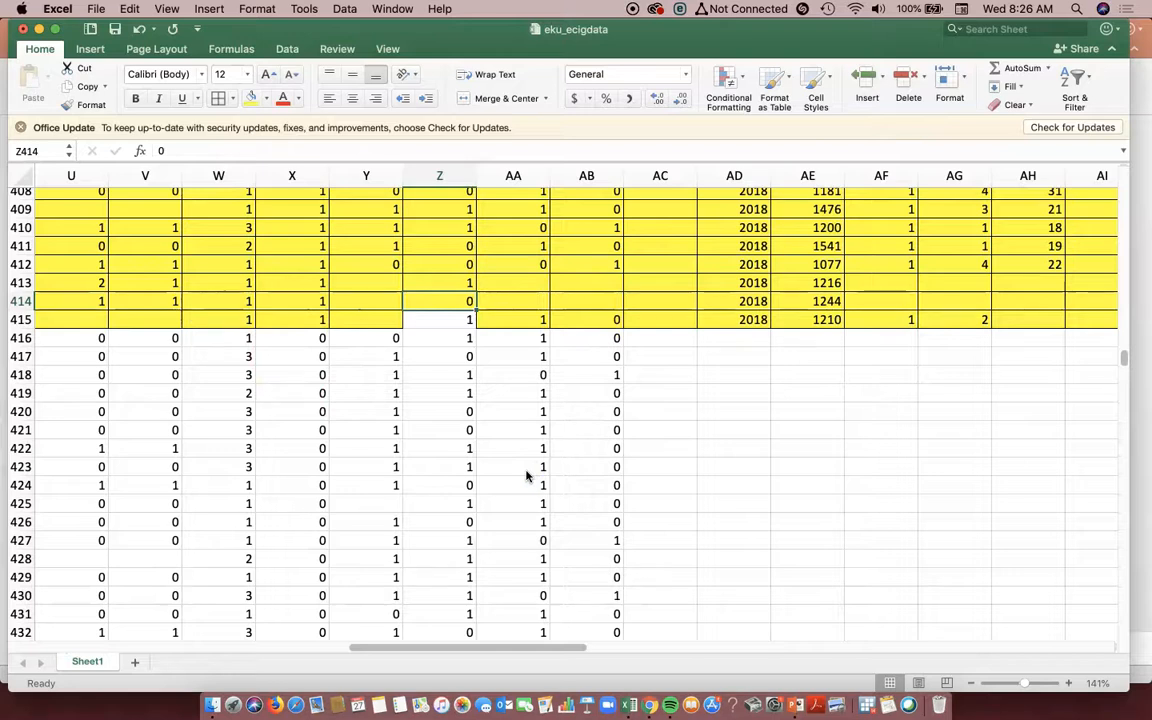
key("super+z")
- Delete the highlighted respondent rows 2 to 415 in columns A to AB of the original table, shifting cells up and keeping the headers
left_click_drag(586, 317, 124, 20)
key("super+c")
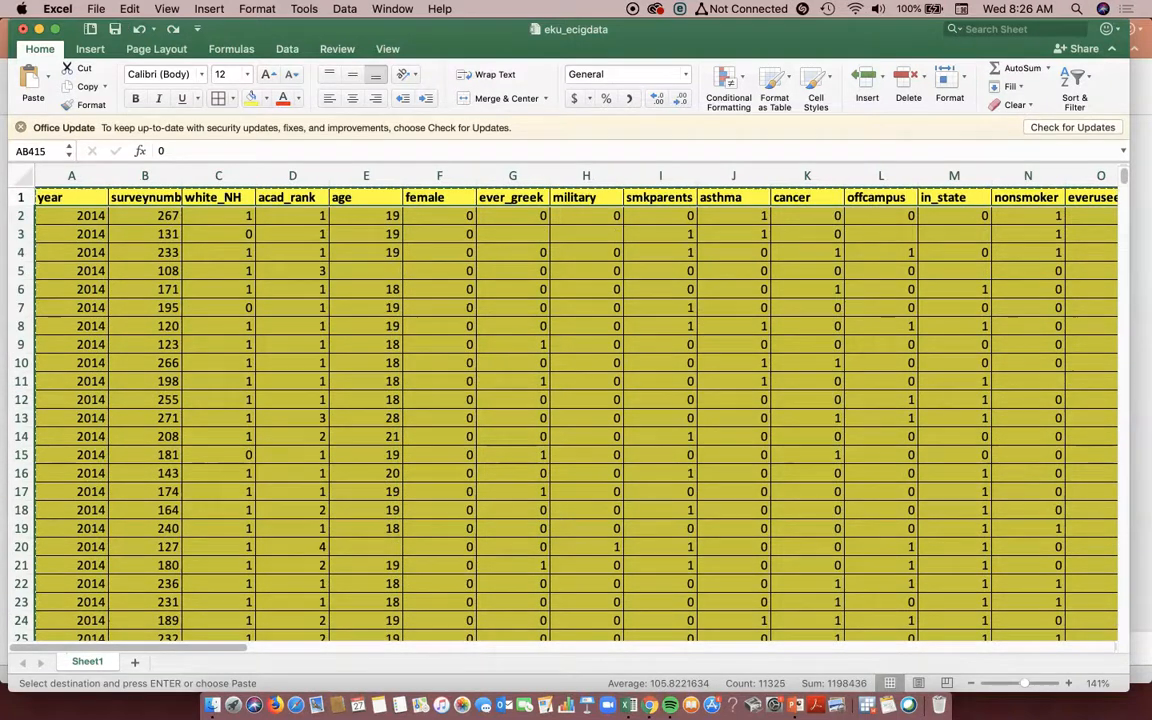
right_click(185, 328)
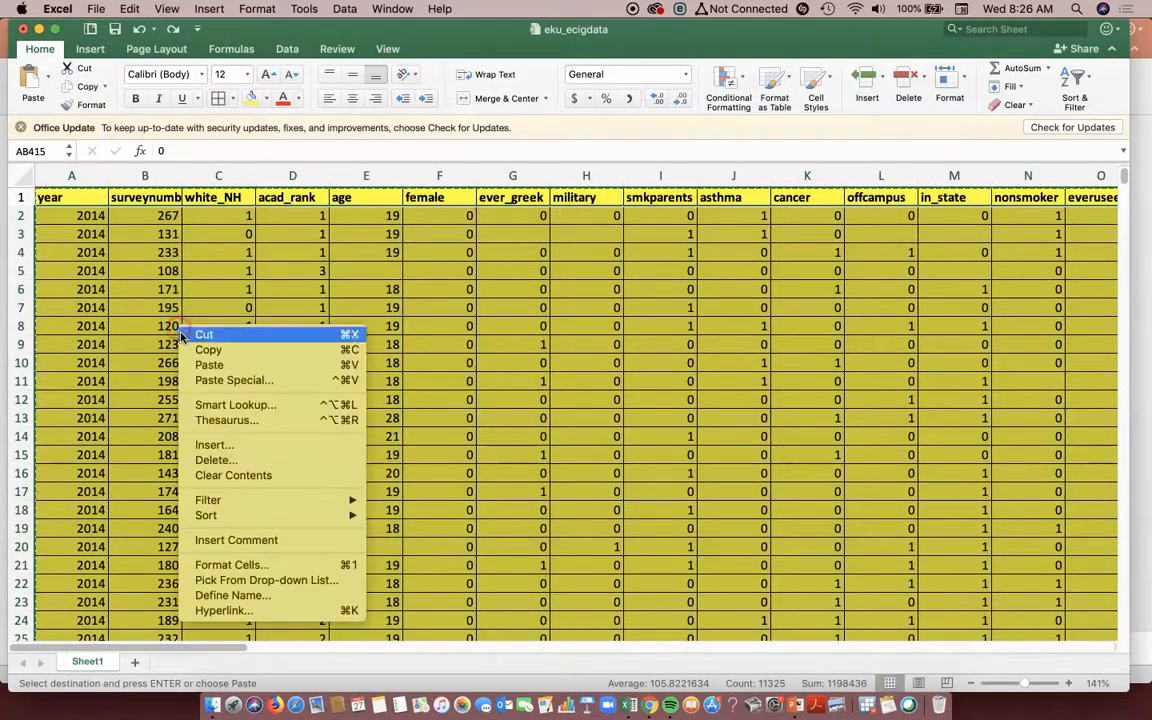
left_click(240, 460)
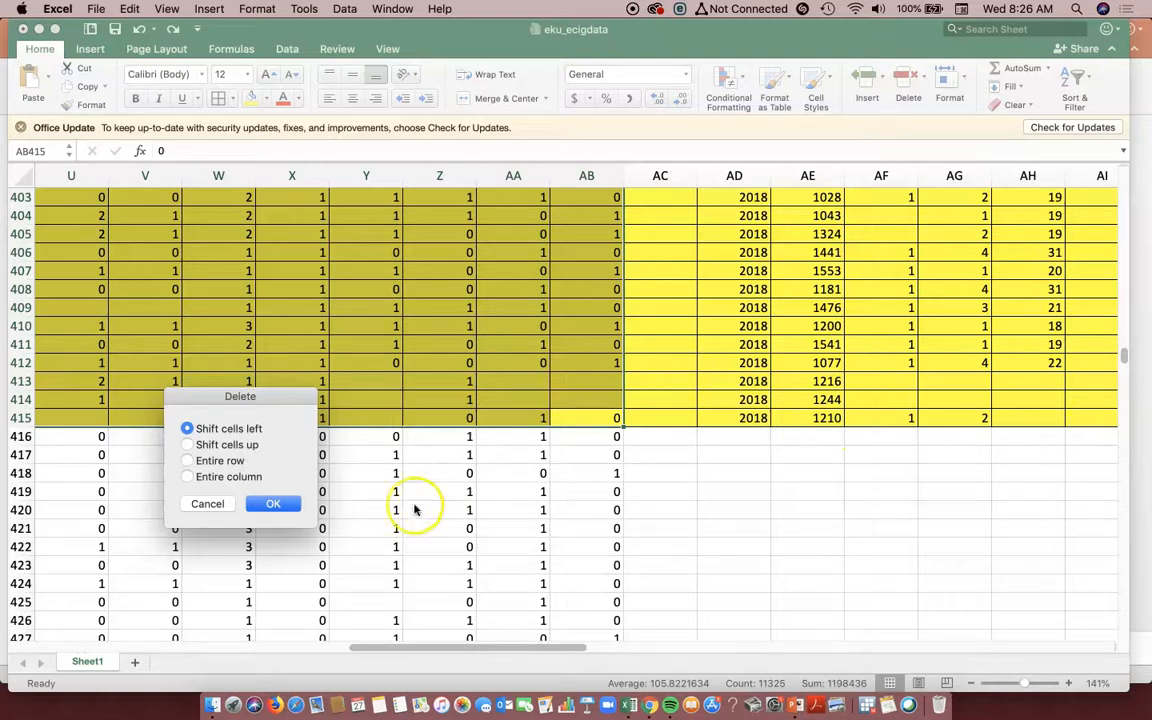
left_click(291, 508)
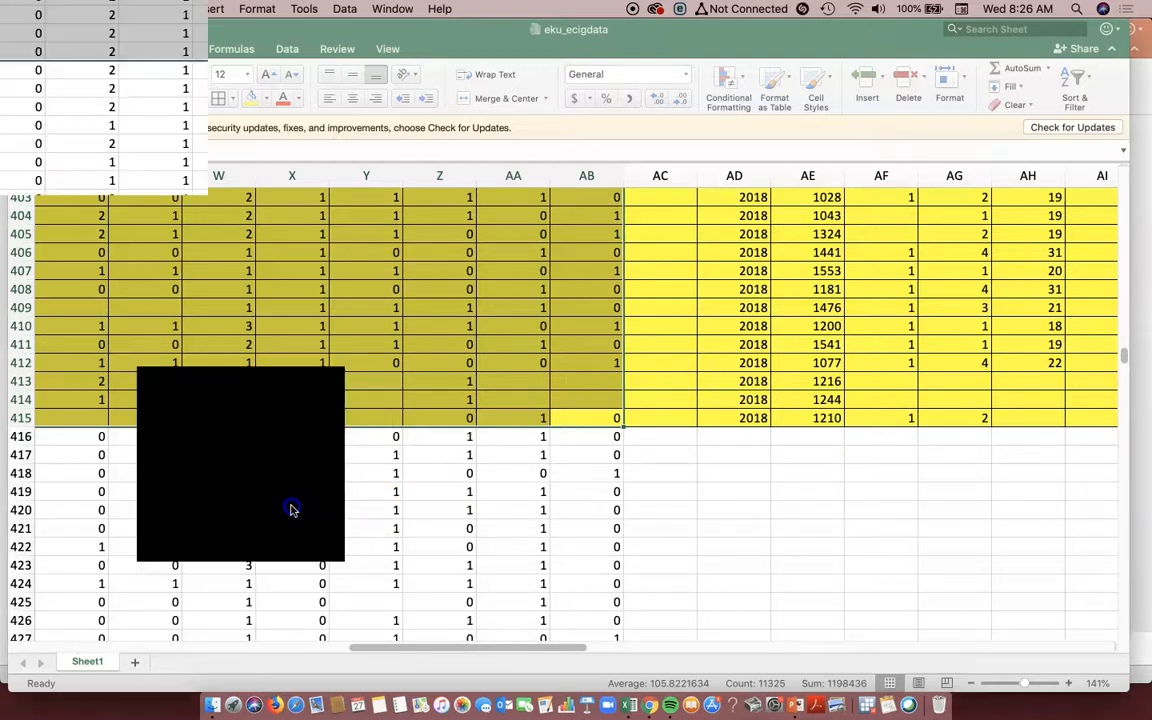
left_click(601, 427)
left_click(647, 480)
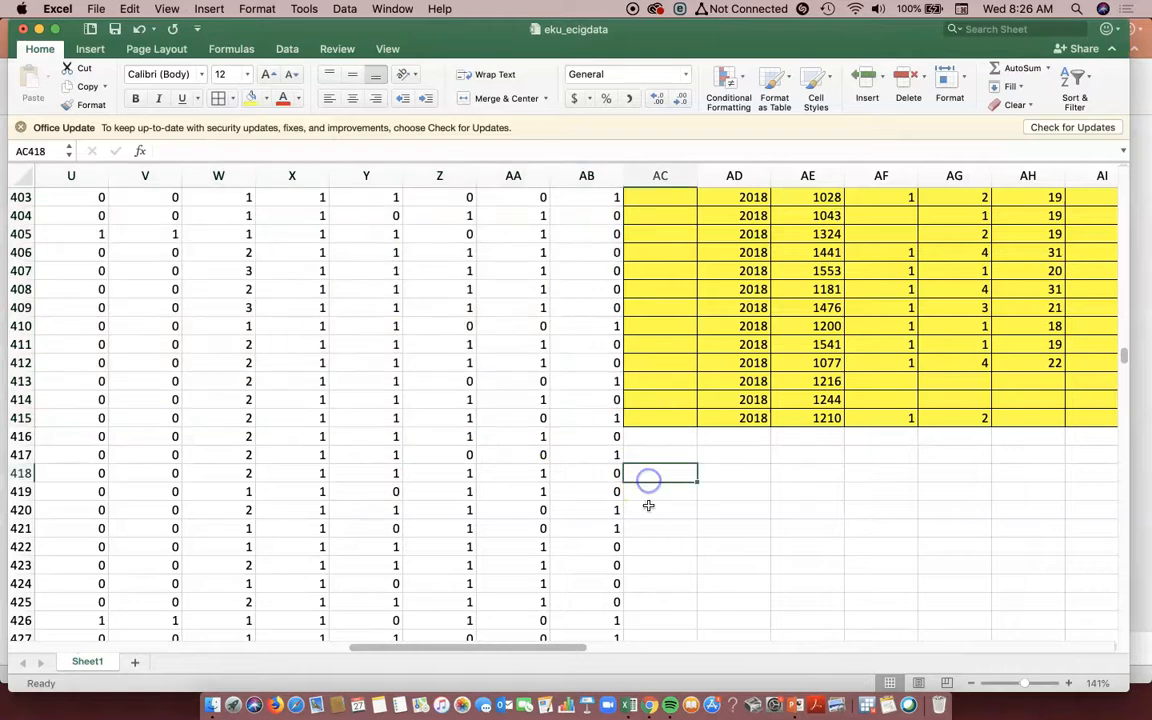
- Review the remaining original rows up to the header row, examining the everuseecig and ecig_30d columns
scroll(640, 450, "up", 15)
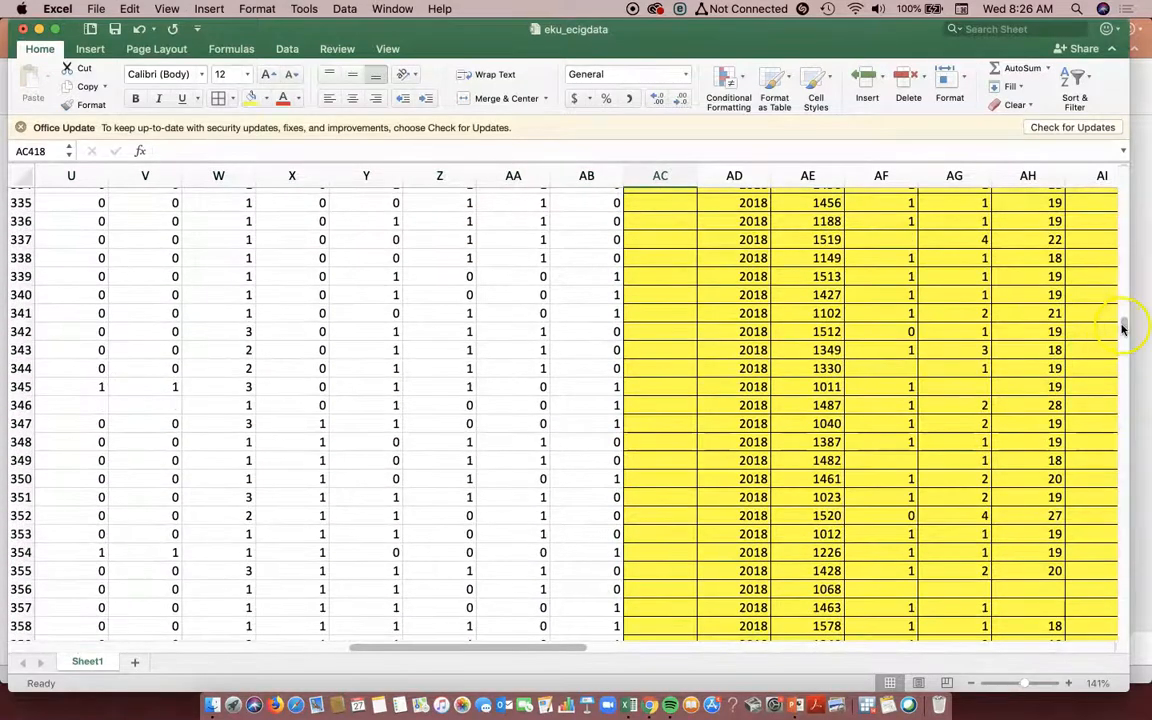
scroll(1122, 330, "up", 5)
scroll(1124, 319, "down", 6)
scroll(1124, 280, "up", 20)
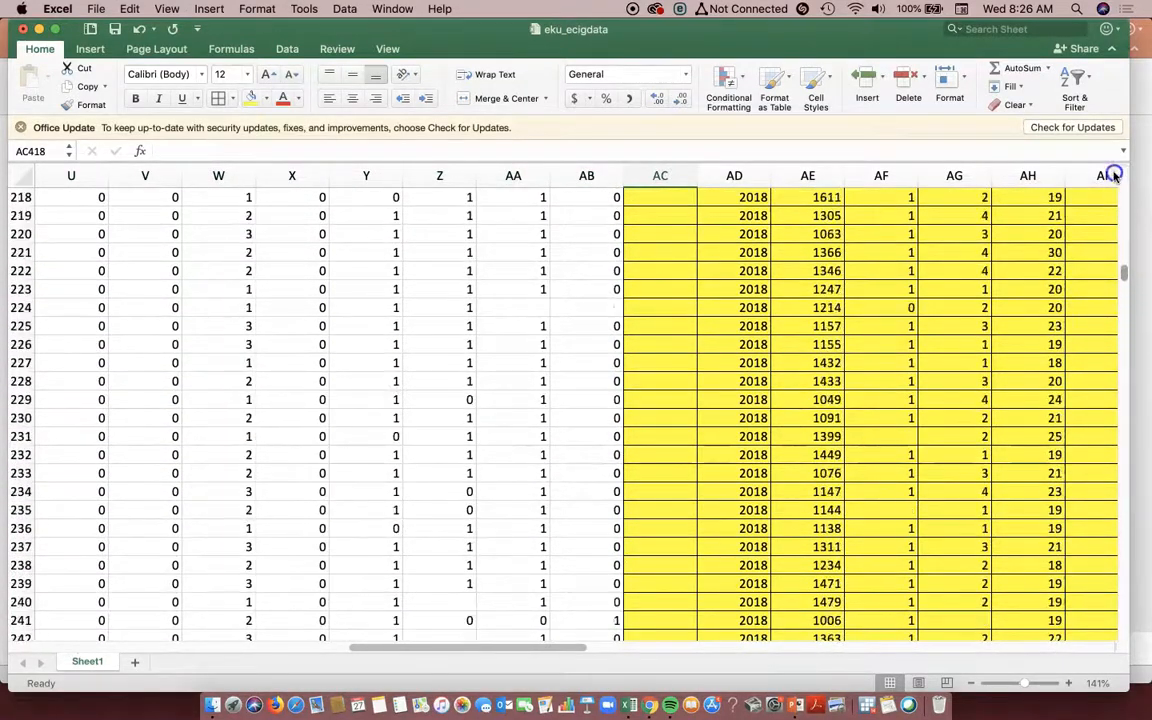
scroll(1056, 320, "up", 7)
left_click_drag(1122, 255, 1122, 176)
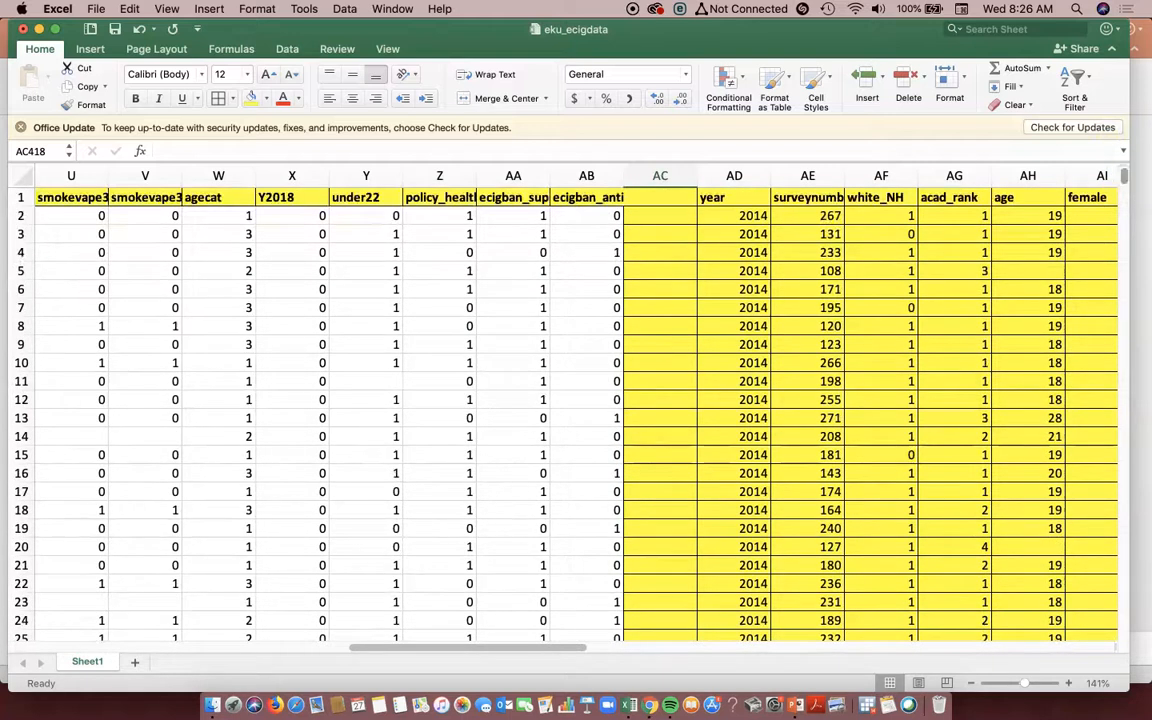
left_click(291, 175)
left_click(516, 197)
left_click_drag(501, 648, 380, 645)
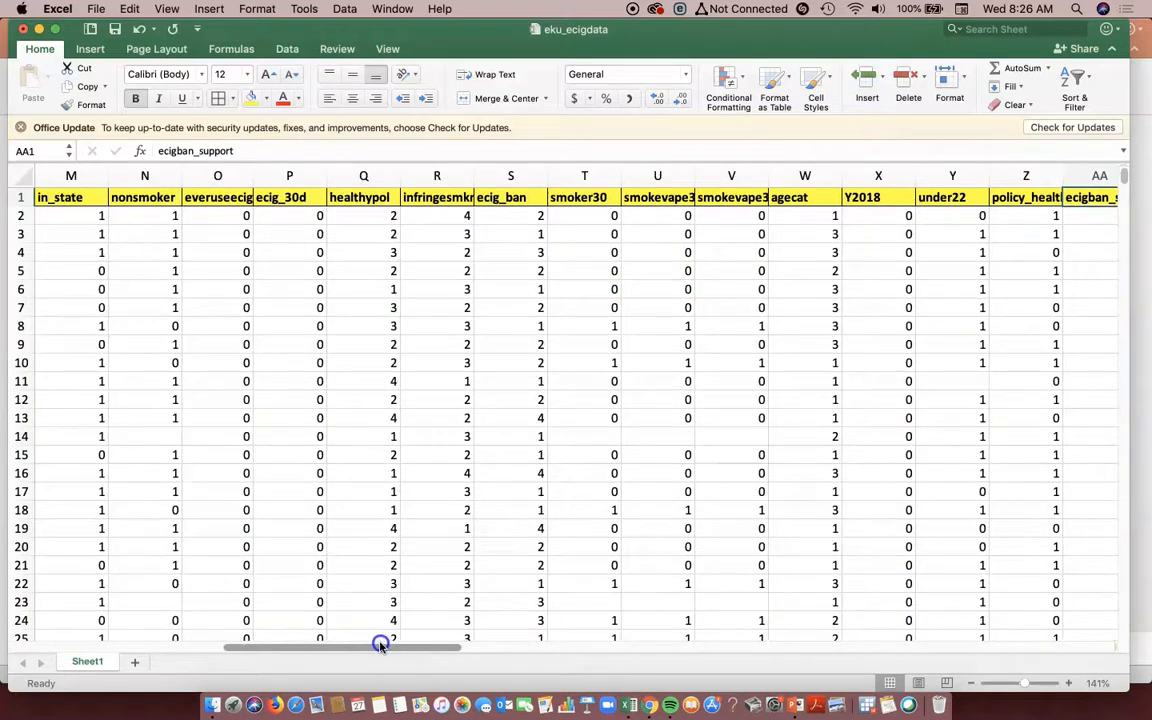
mouse_move(289, 218)
left_mouse_down()
mouse_move(297, 400)
mouse_move(297, 186)
mouse_move(306, 271)
mouse_move(303, 221)
left_mouse_up()
left_click(204, 199)
left_click_drag(228, 217, 225, 324)
left_click(303, 198)
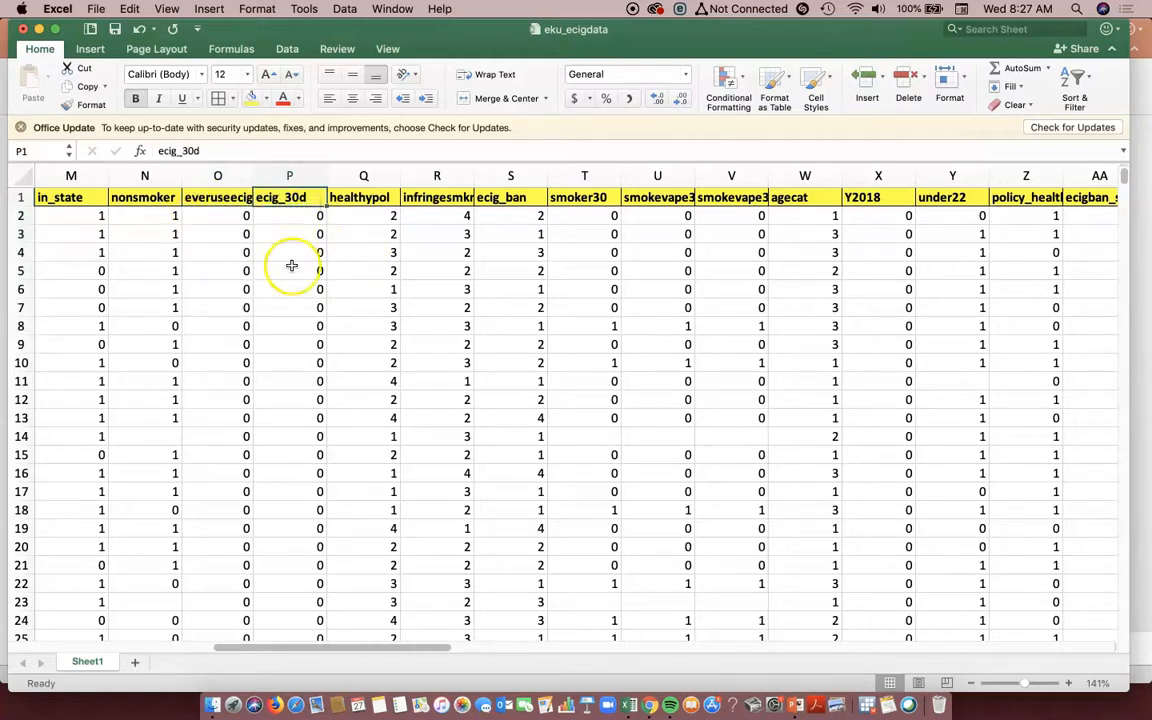
- Select columns A to AB of the original table and review their extent across the sheet
left_click_drag(265, 650, 12, 648)
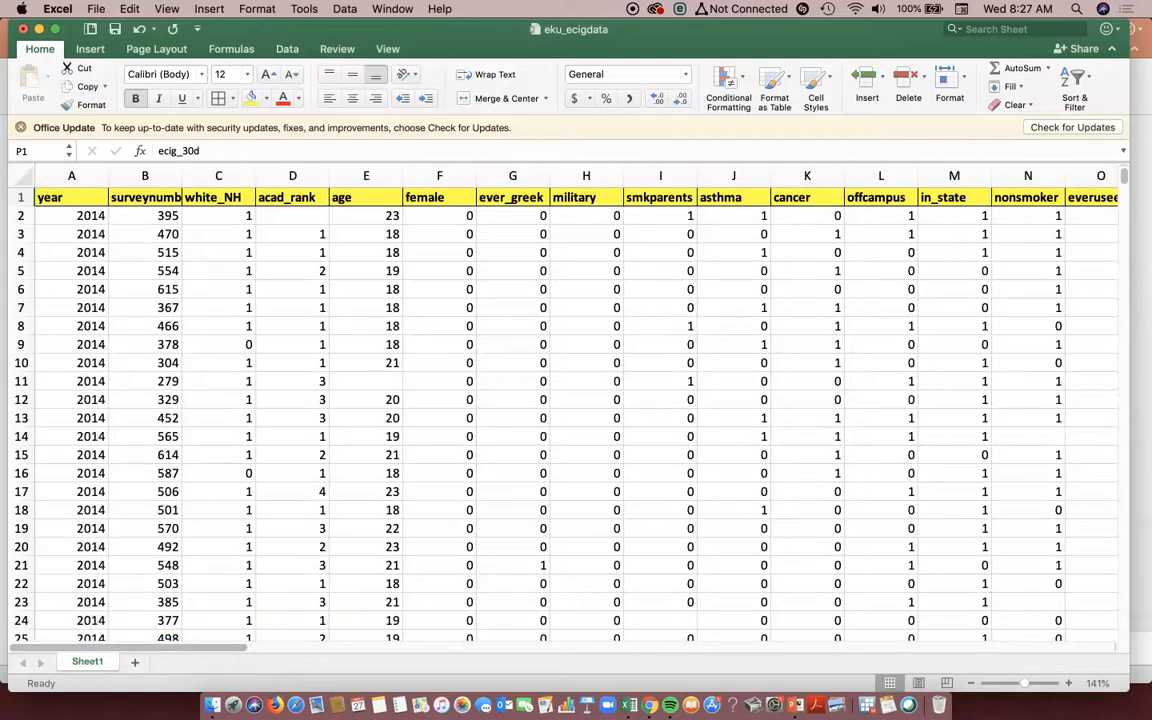
left_click_drag(71, 175, 920, 236)
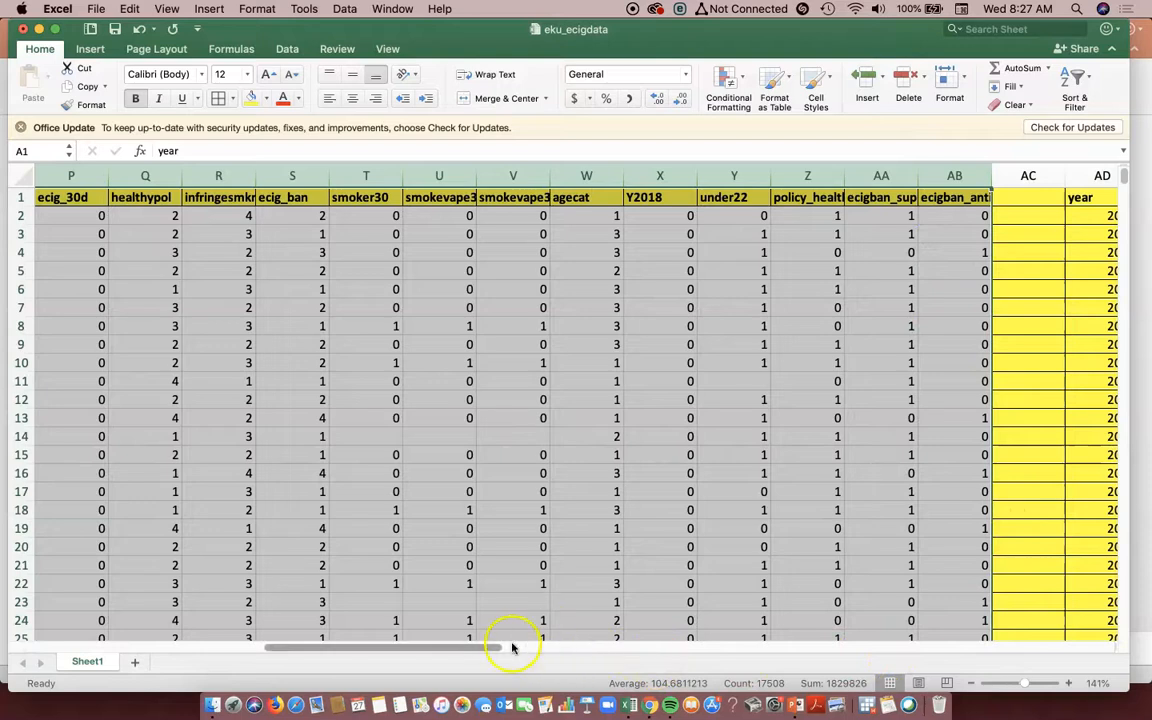
left_click_drag(489, 651, 239, 643)
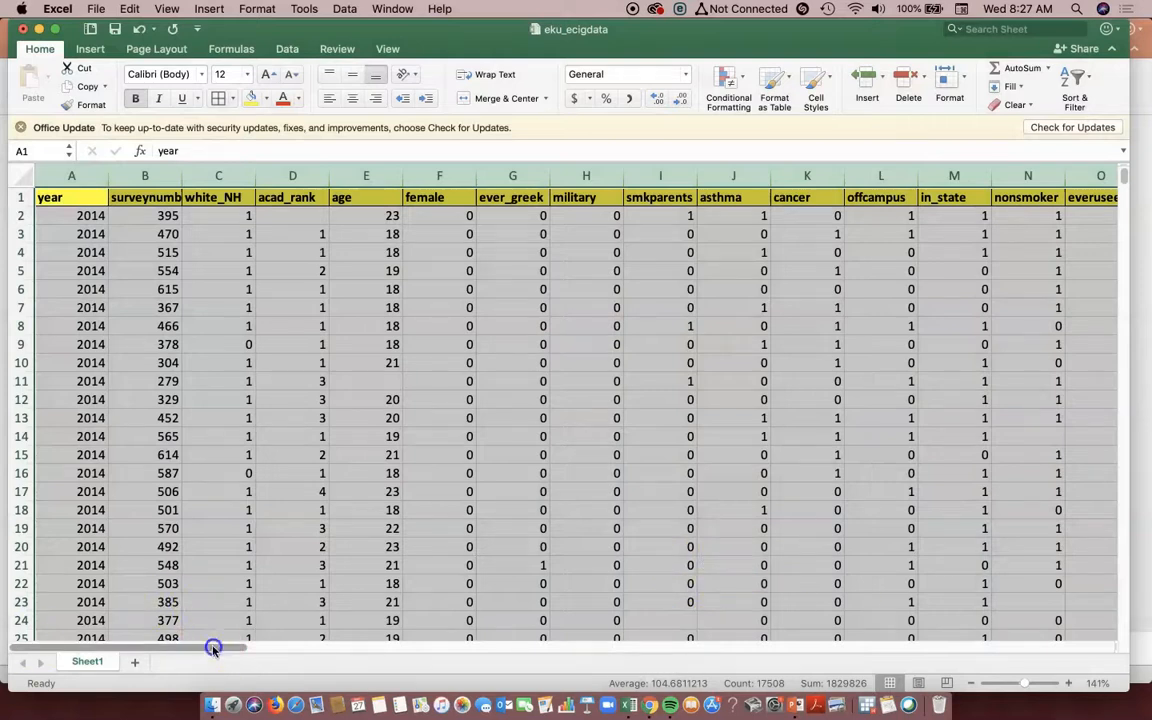
- Select the entire age column in the original table and look for a data analysis command among the data tools
left_click(404, 216)
left_click(366, 176)
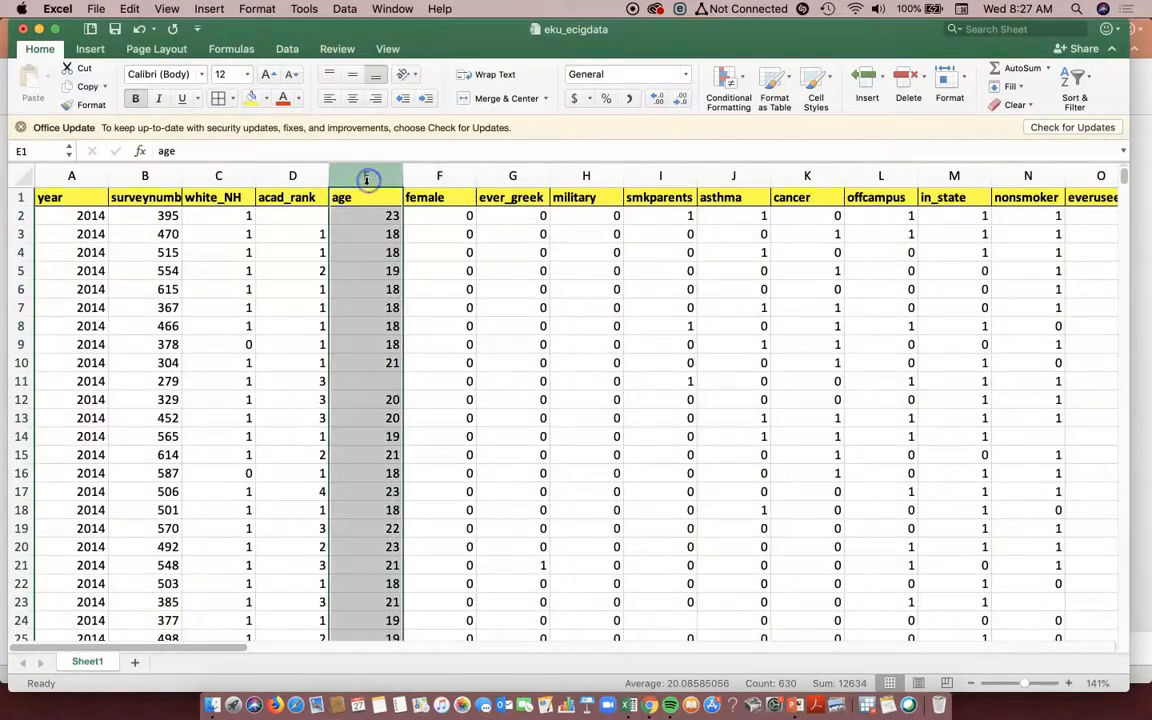
left_click(344, 9)
left_click(360, 9)
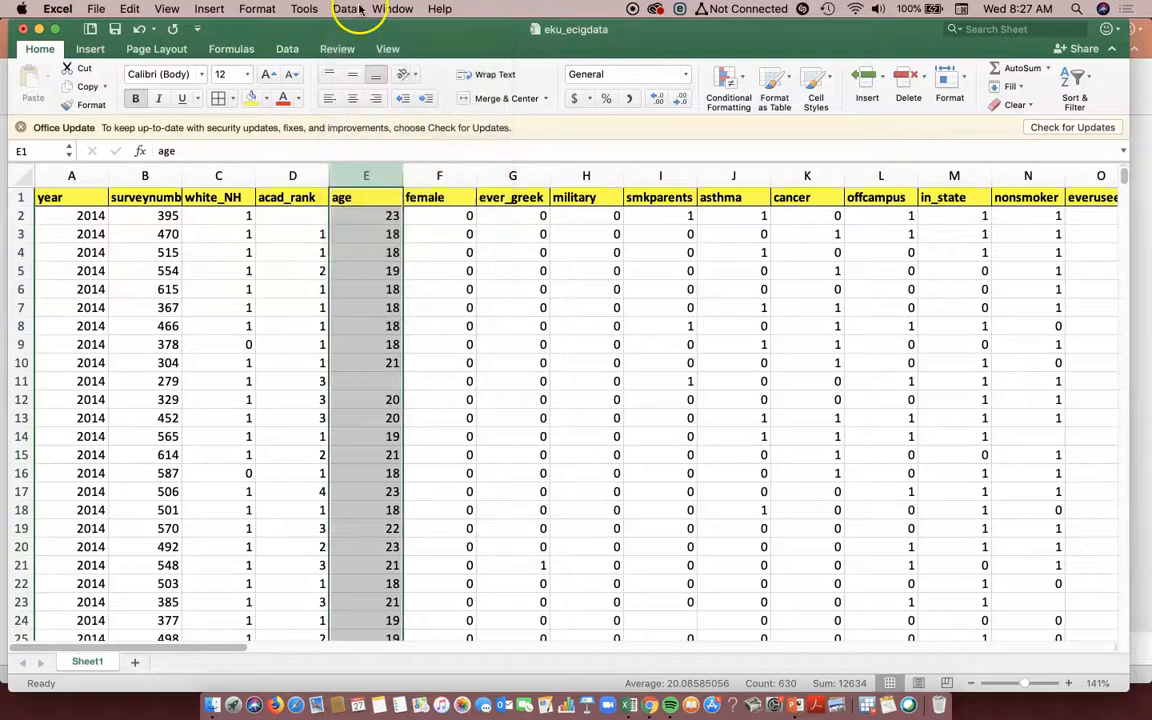
left_click(287, 50)
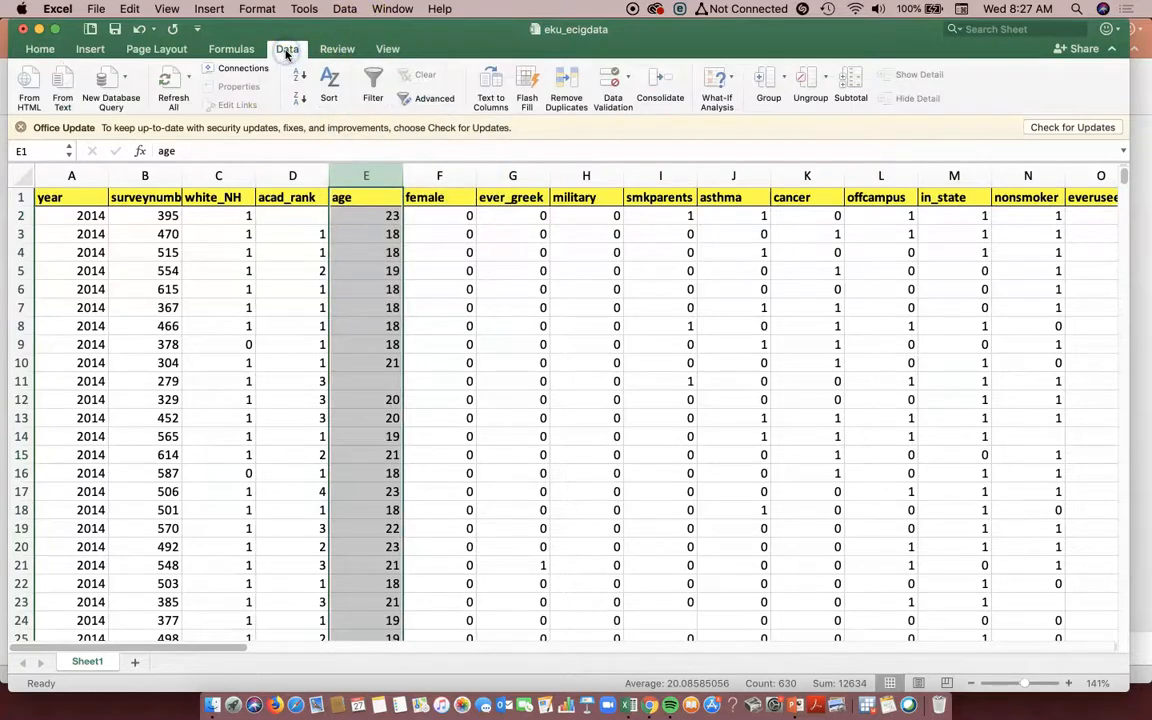
left_click_drag(790, 28, 788, 118)
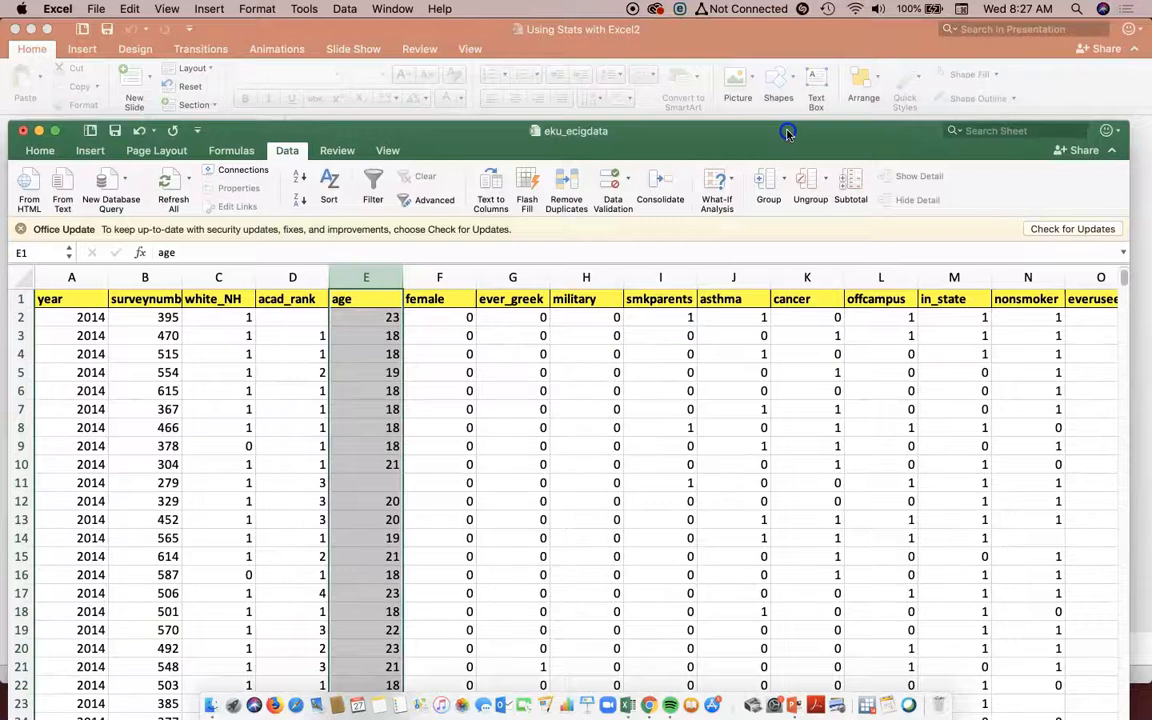
left_click(286, 140)
left_click(286, 140)
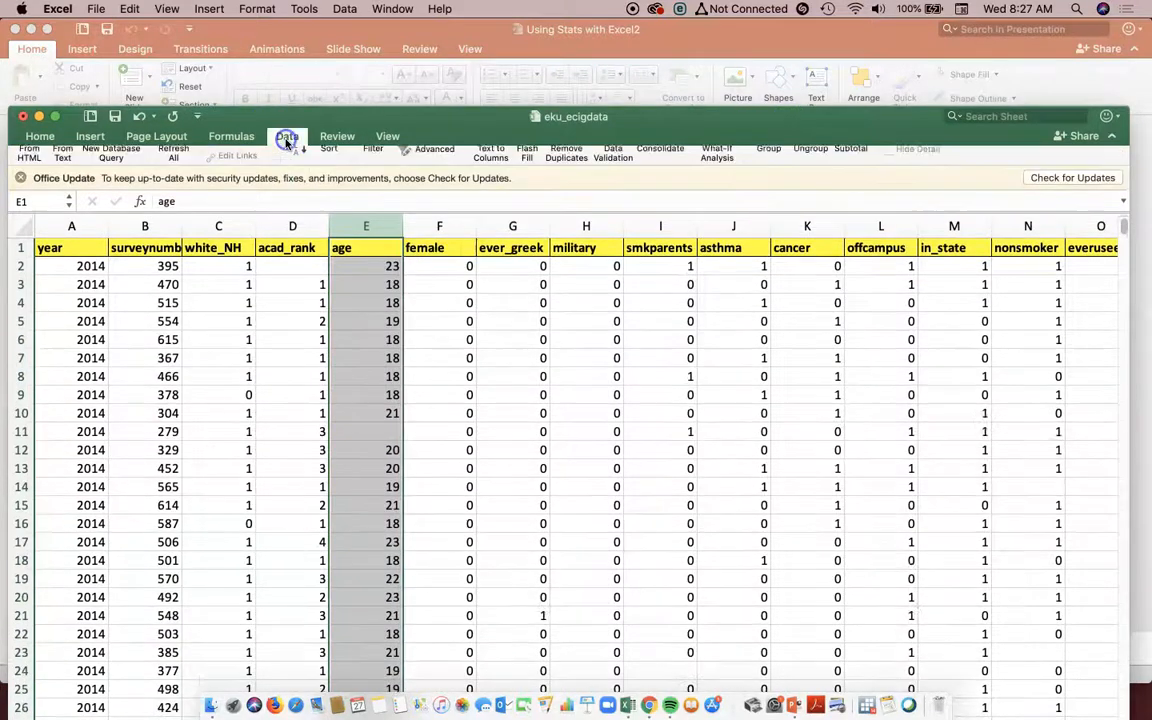
- Enable the Analysis ToolPak add-in
left_click(304, 9)
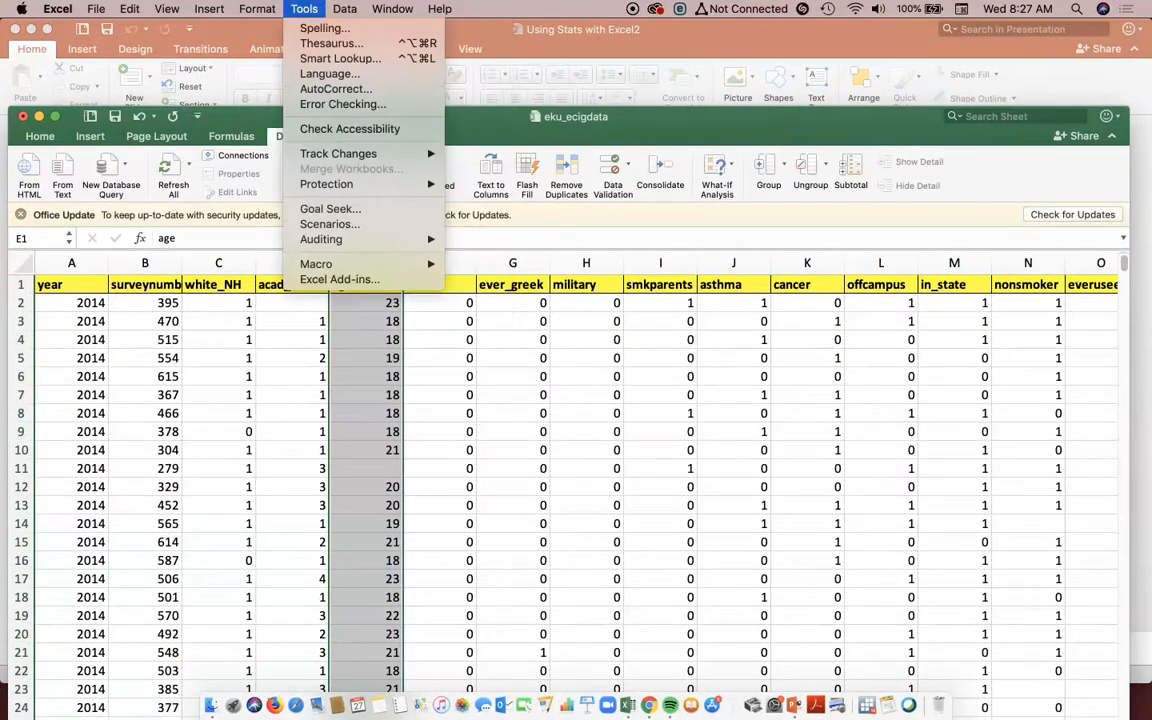
left_click(383, 281)
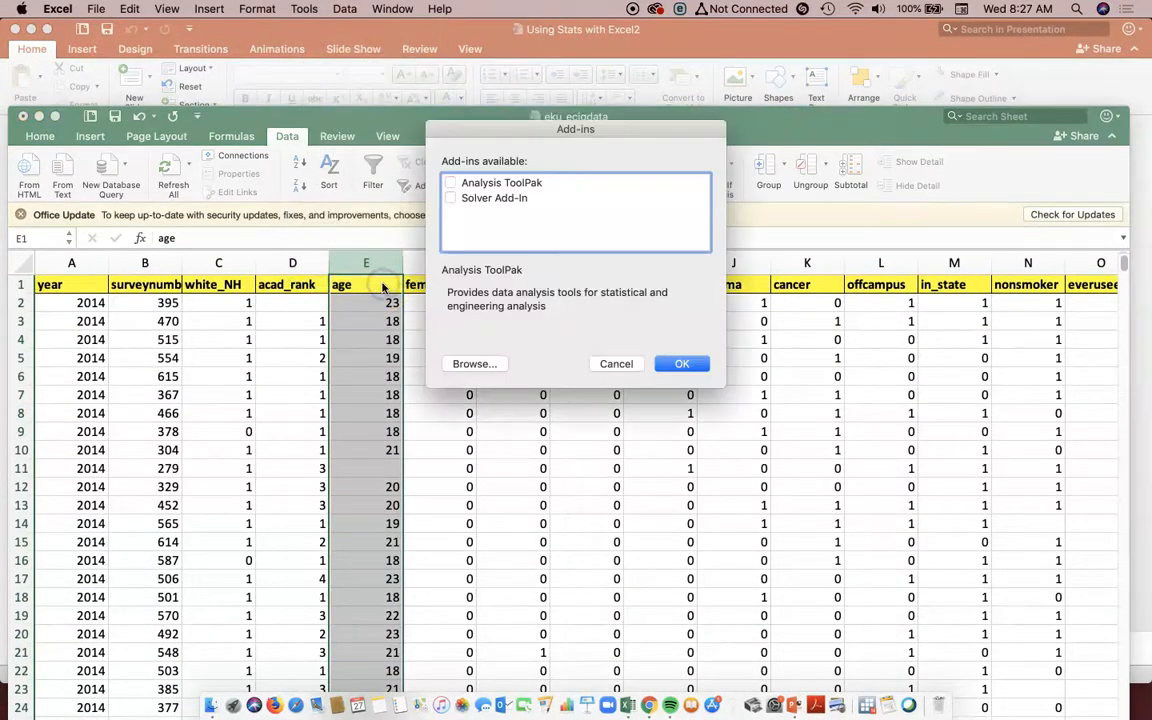
left_click(483, 186)
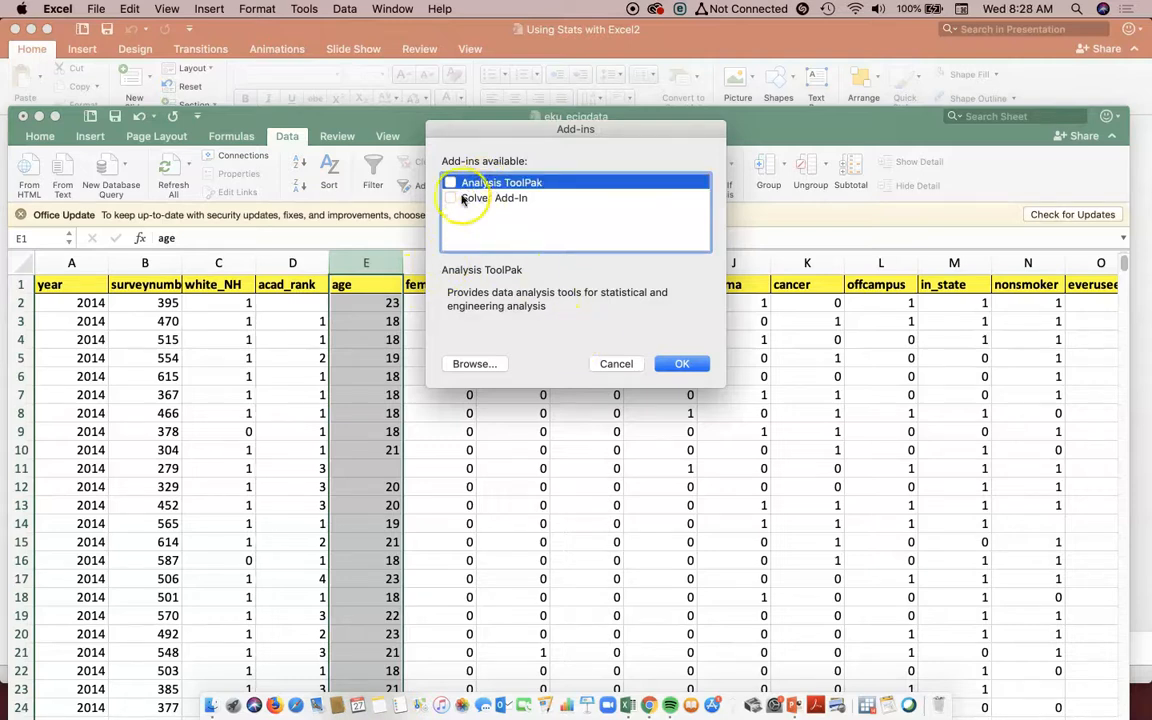
left_click(686, 364)
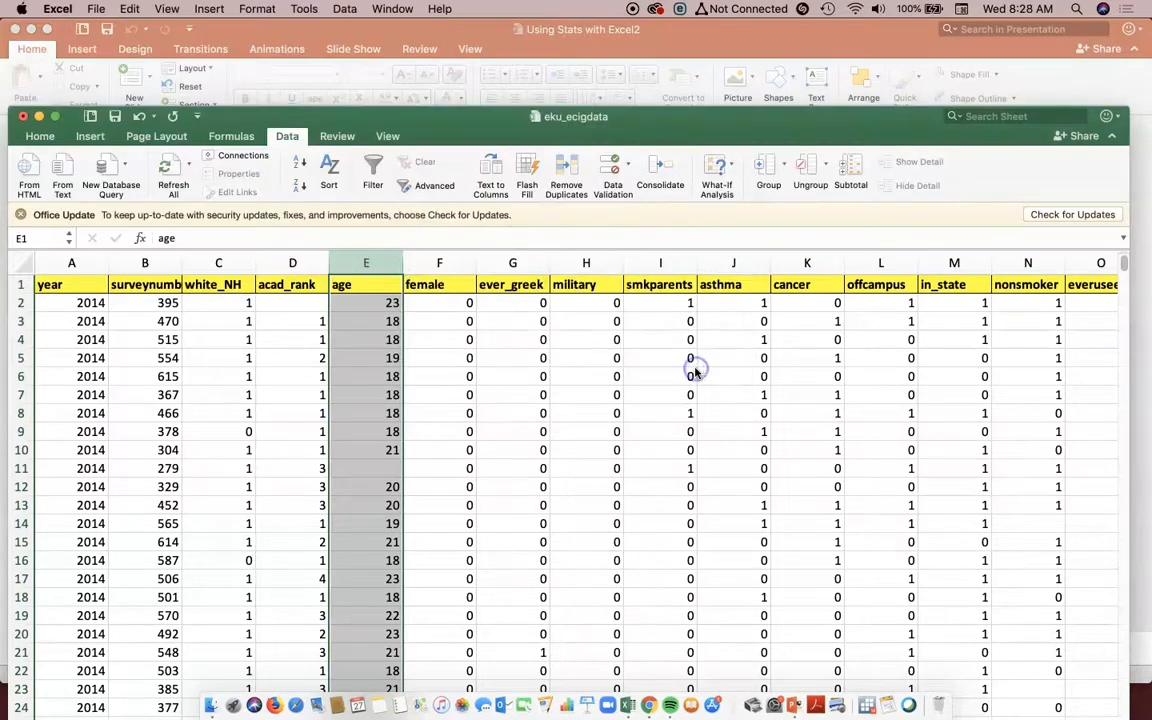
- Reposition the workbook window and check the data tools for the data analysis command
left_click_drag(319, 113, 327, 66)
left_click(290, 89)
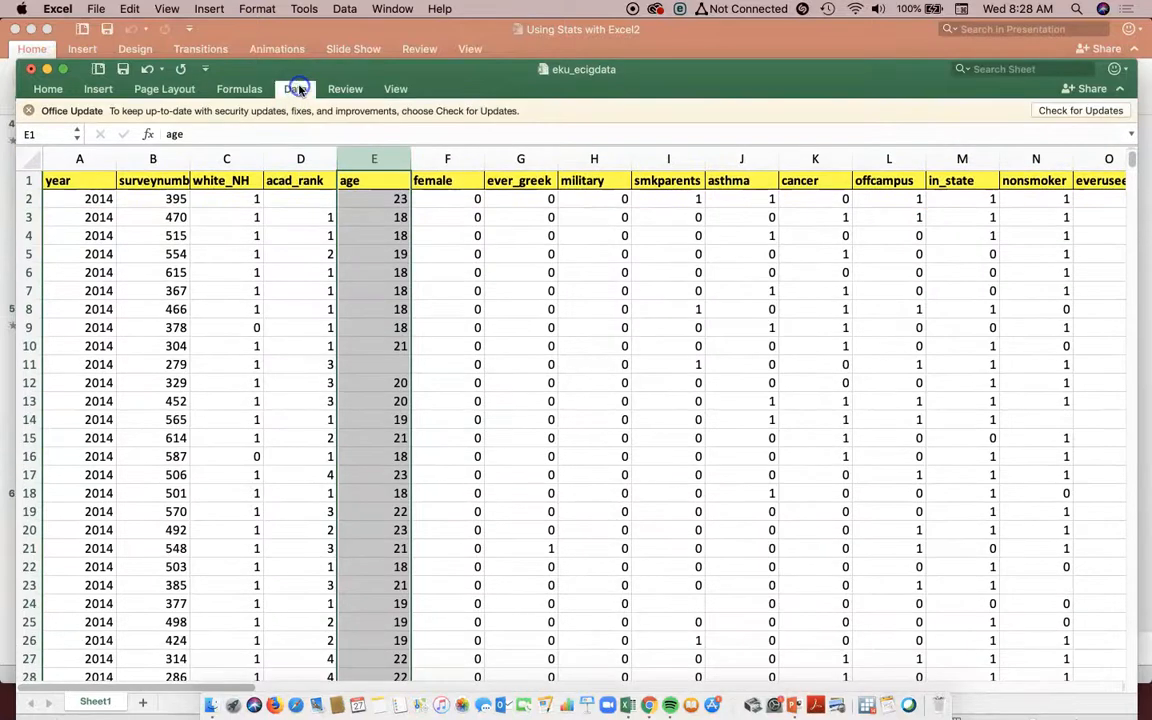
left_click(298, 89)
left_click_drag(712, 72, 750, 52)
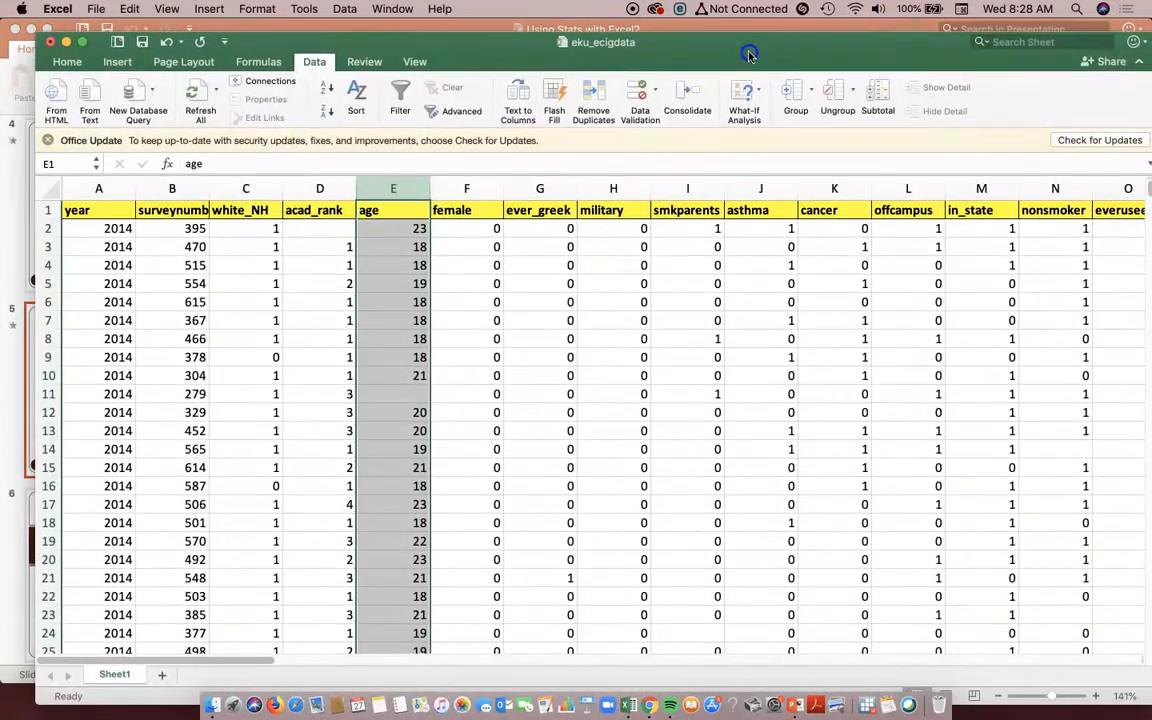
left_click(70, 61)
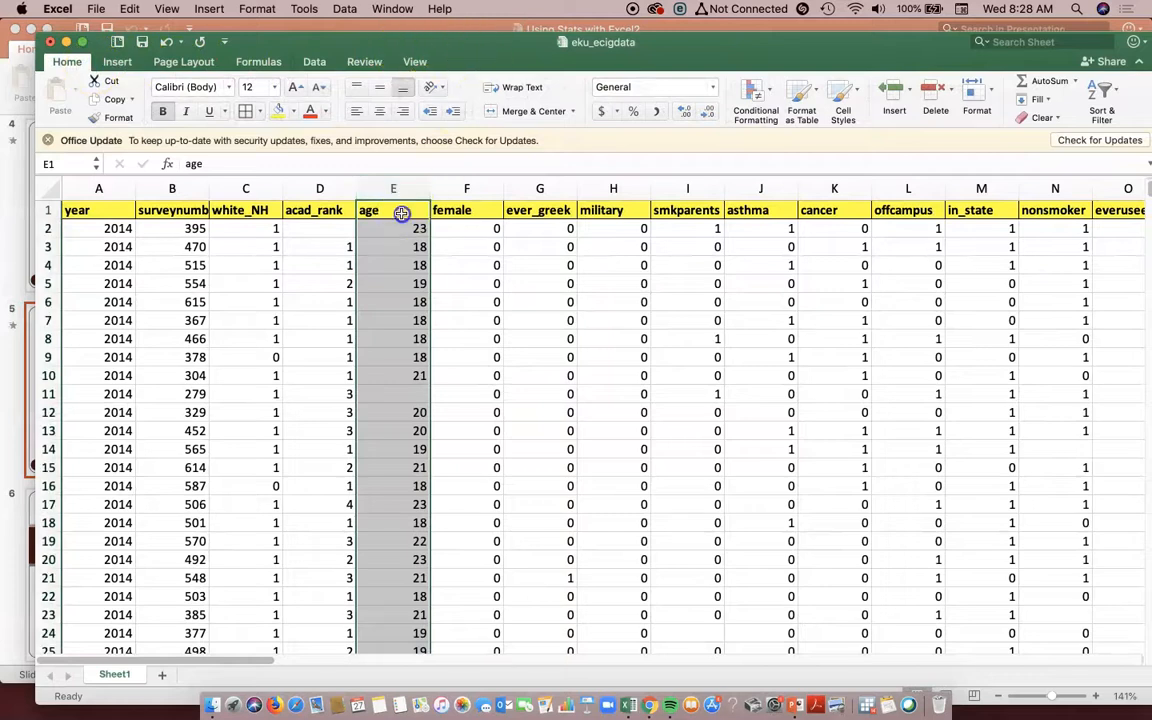
left_click_drag(321, 42, 289, 30)
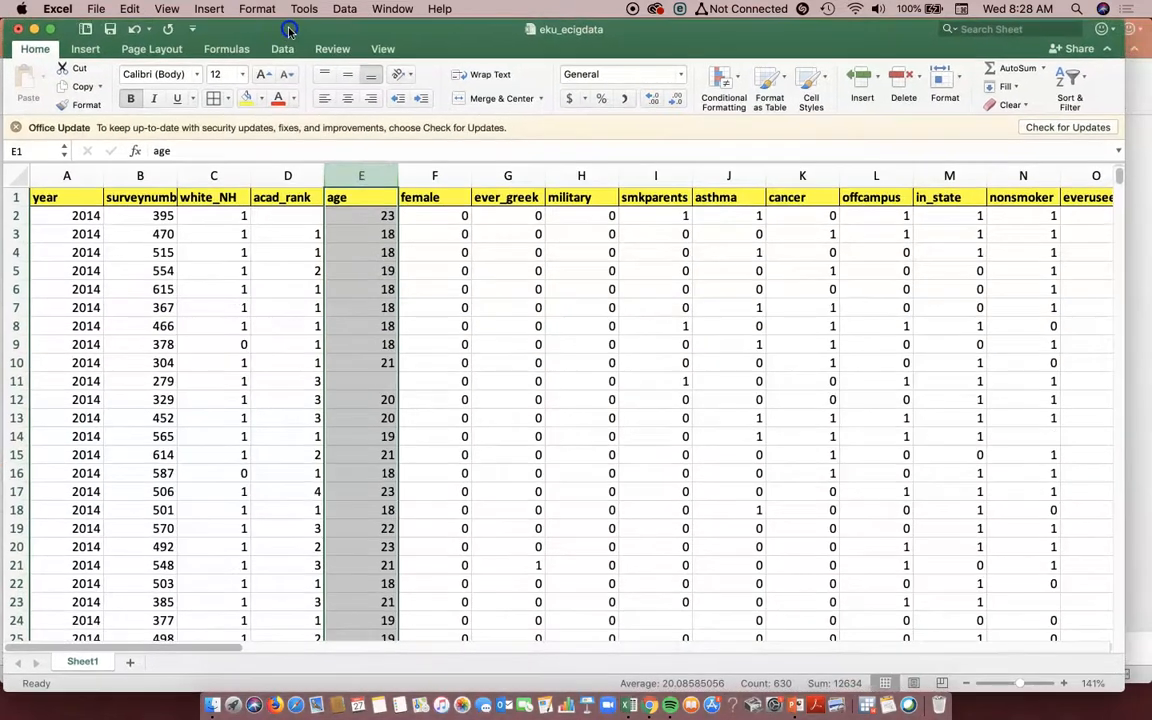
- Start a Descriptive Statistics analysis with the whole age column $E:$E of the original table as the input range
left_click(303, 10)
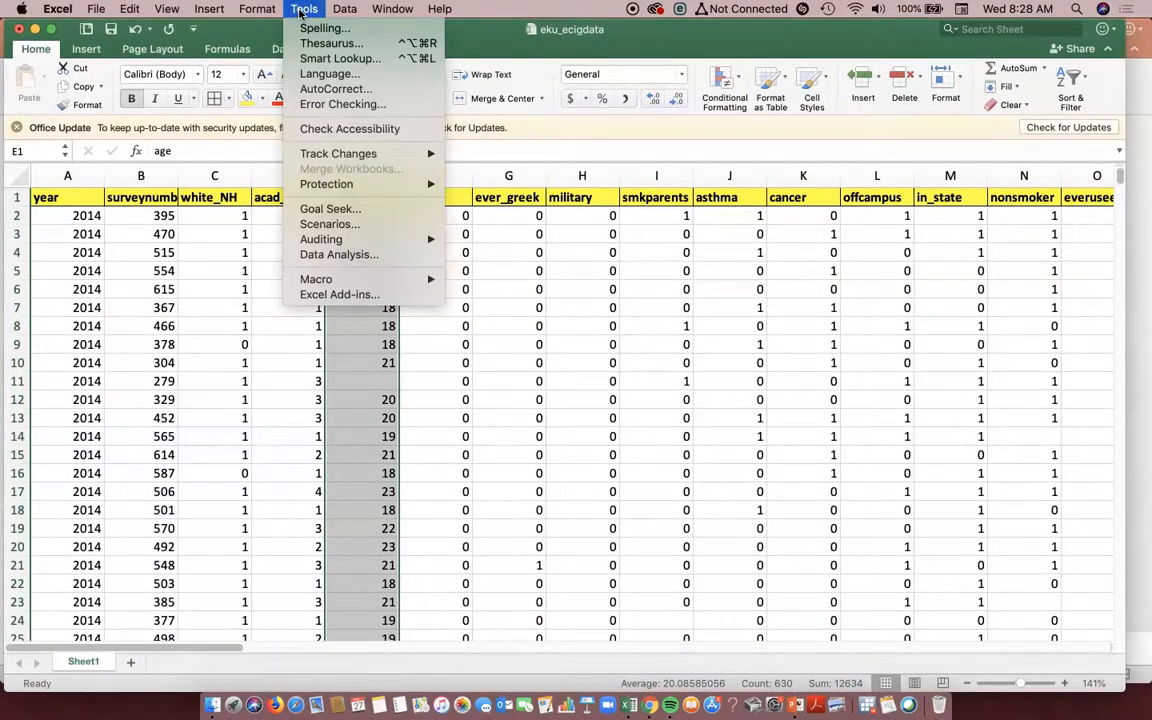
left_click(320, 254)
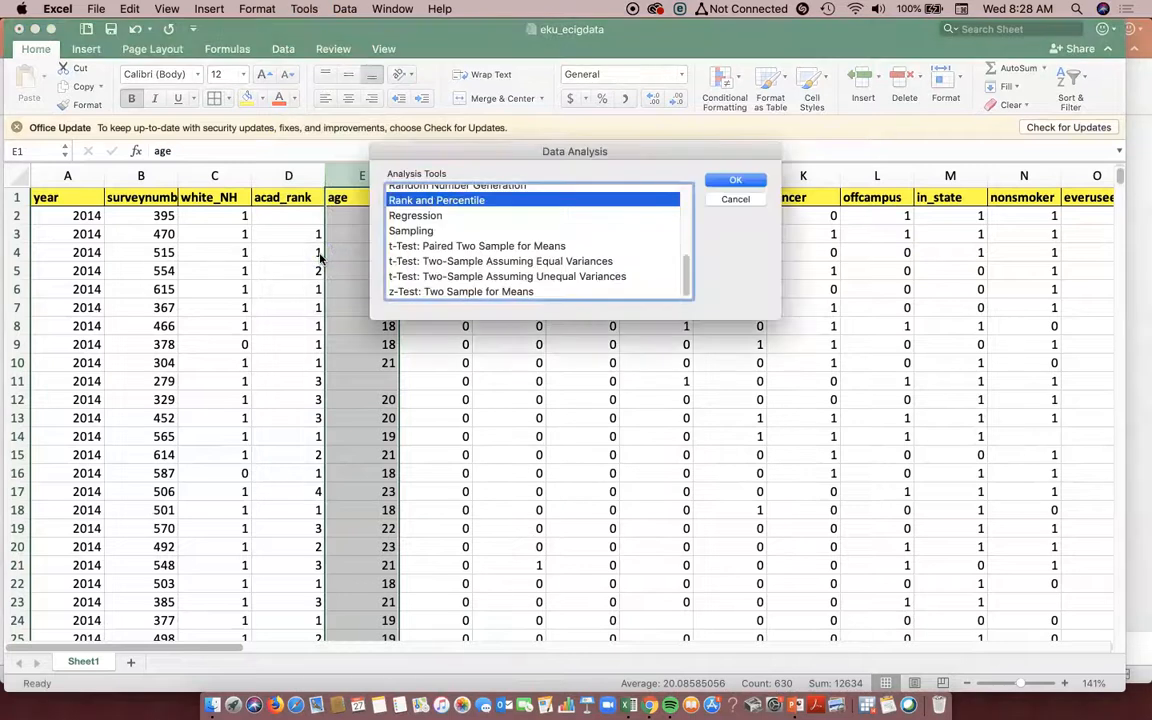
scroll(640, 233, "up", 5)
left_click_drag(684, 242, 683, 212)
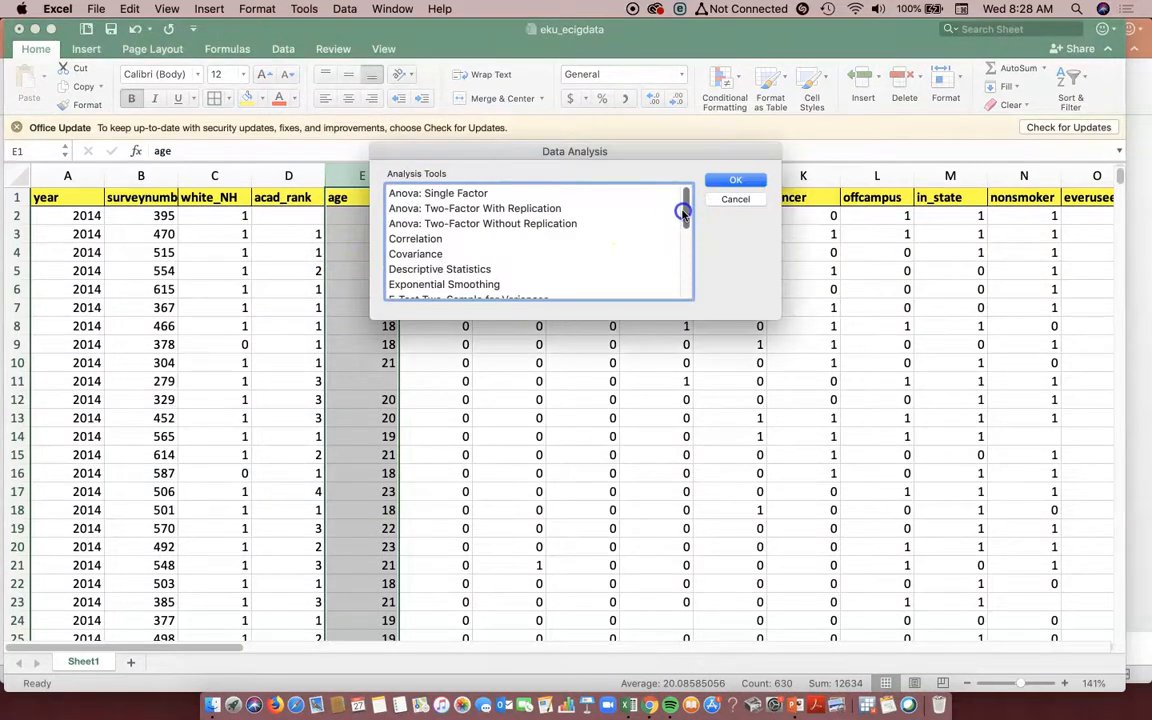
left_click(445, 271)
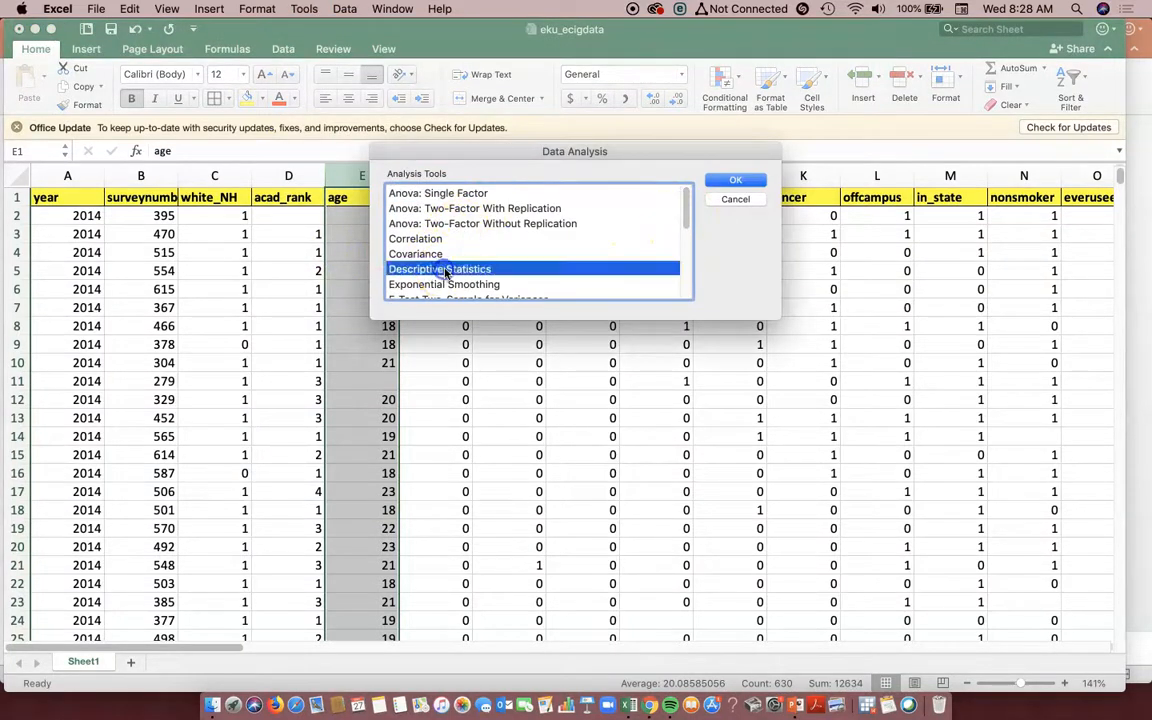
left_click(733, 183)
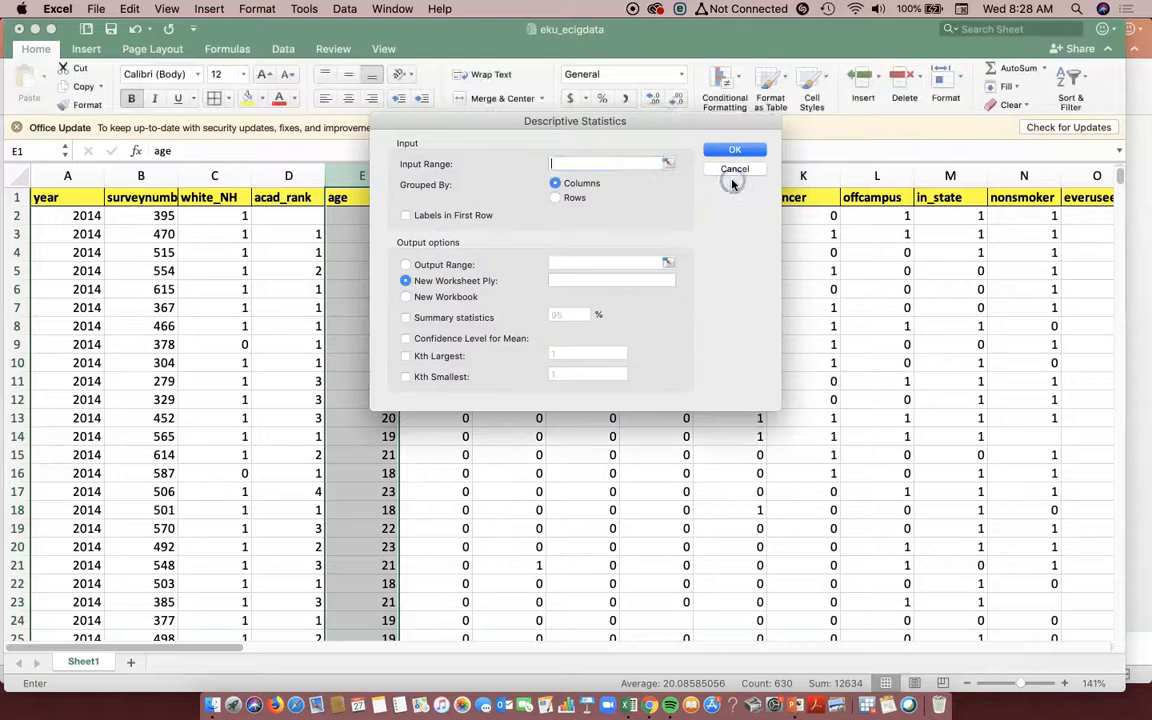
left_click(576, 190)
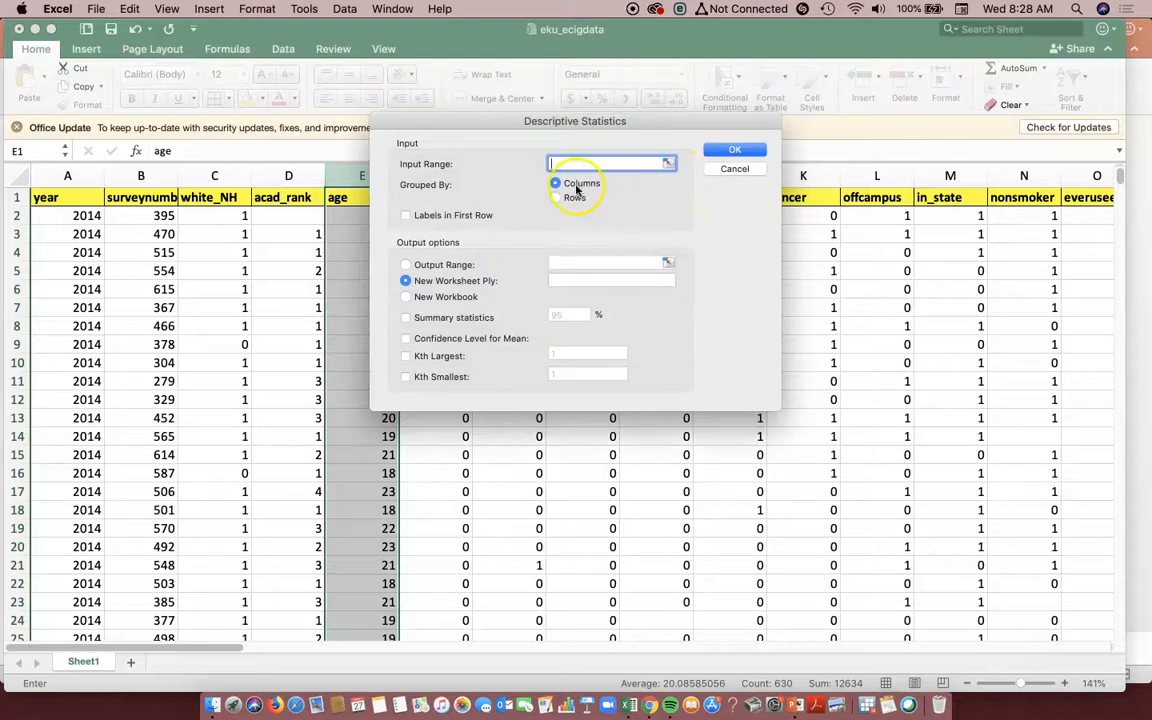
left_click(672, 163)
left_click(358, 174)
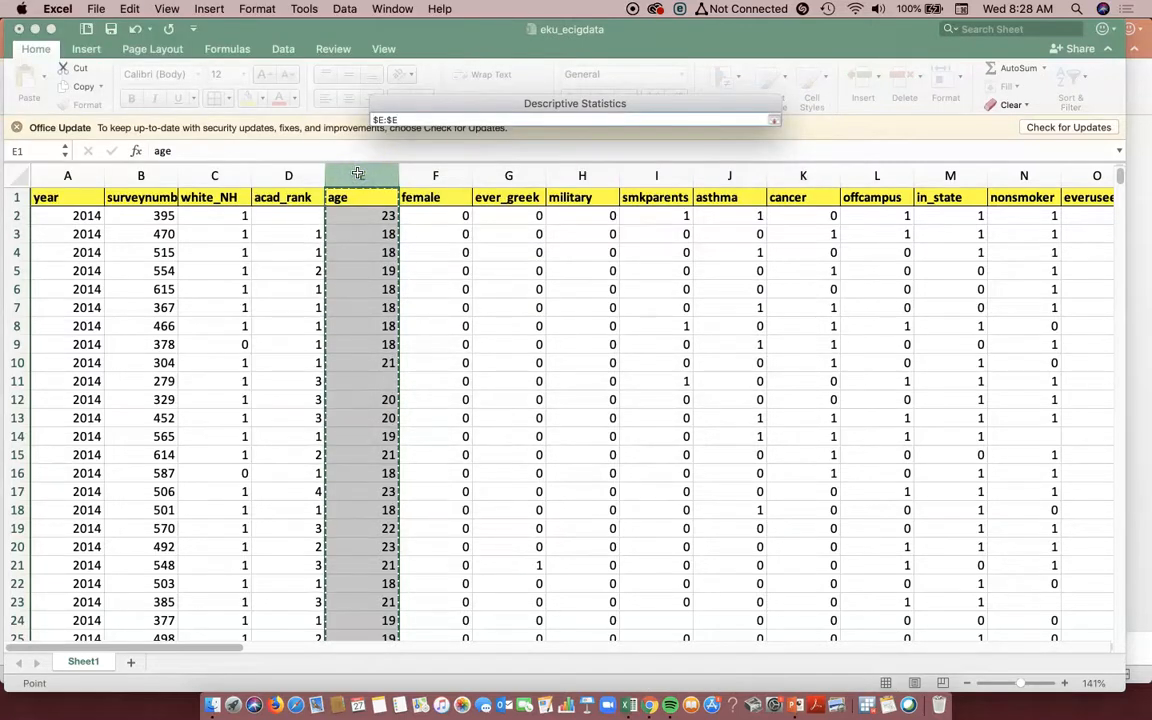
left_click(773, 120)
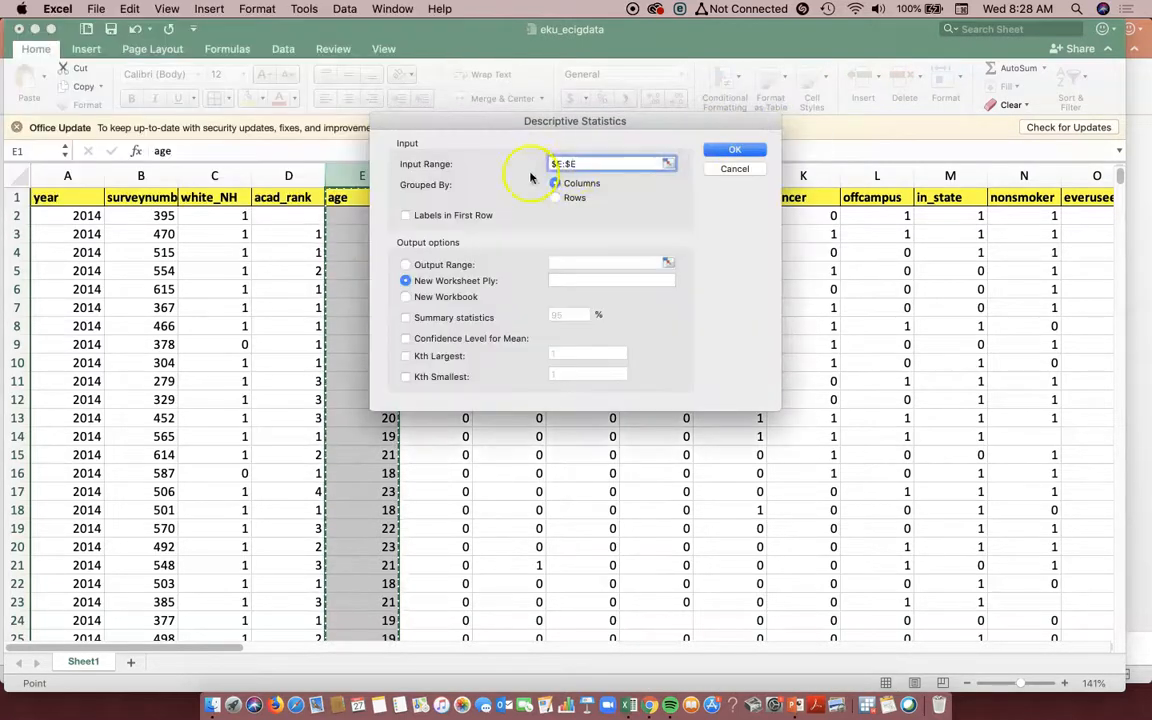
- Enable summary statistics and labels in the first row, and generate the age statistics on a new worksheet
left_click(735, 149)
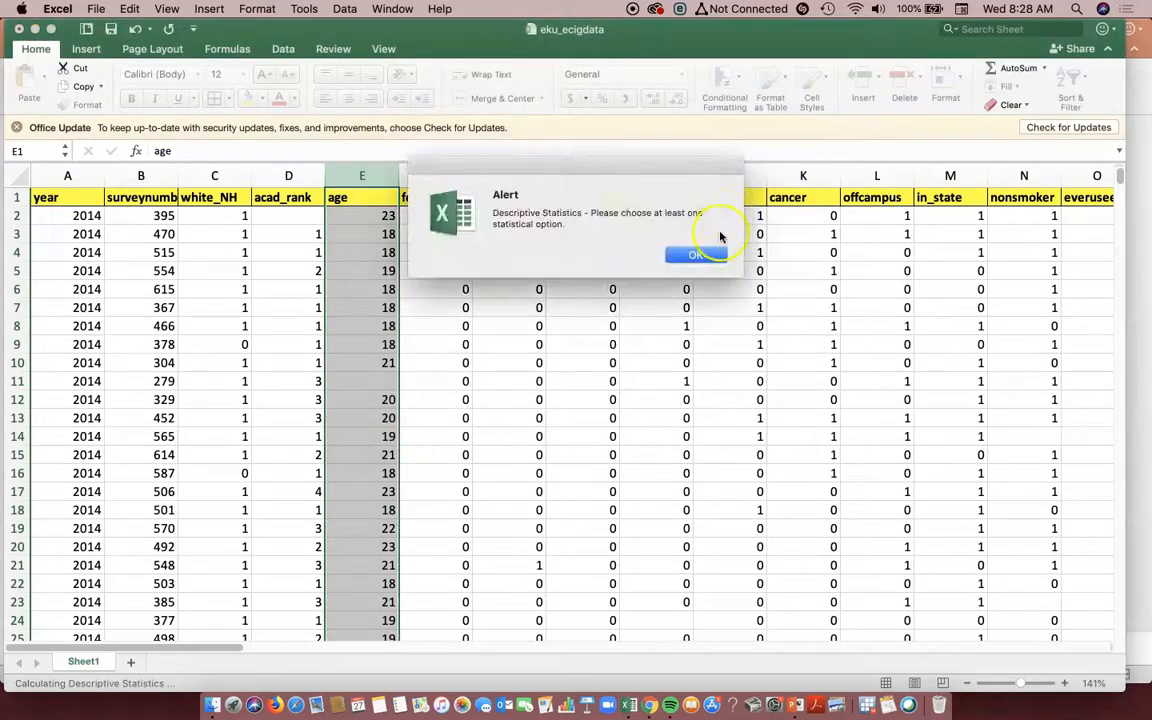
left_click(707, 255)
left_click(406, 318)
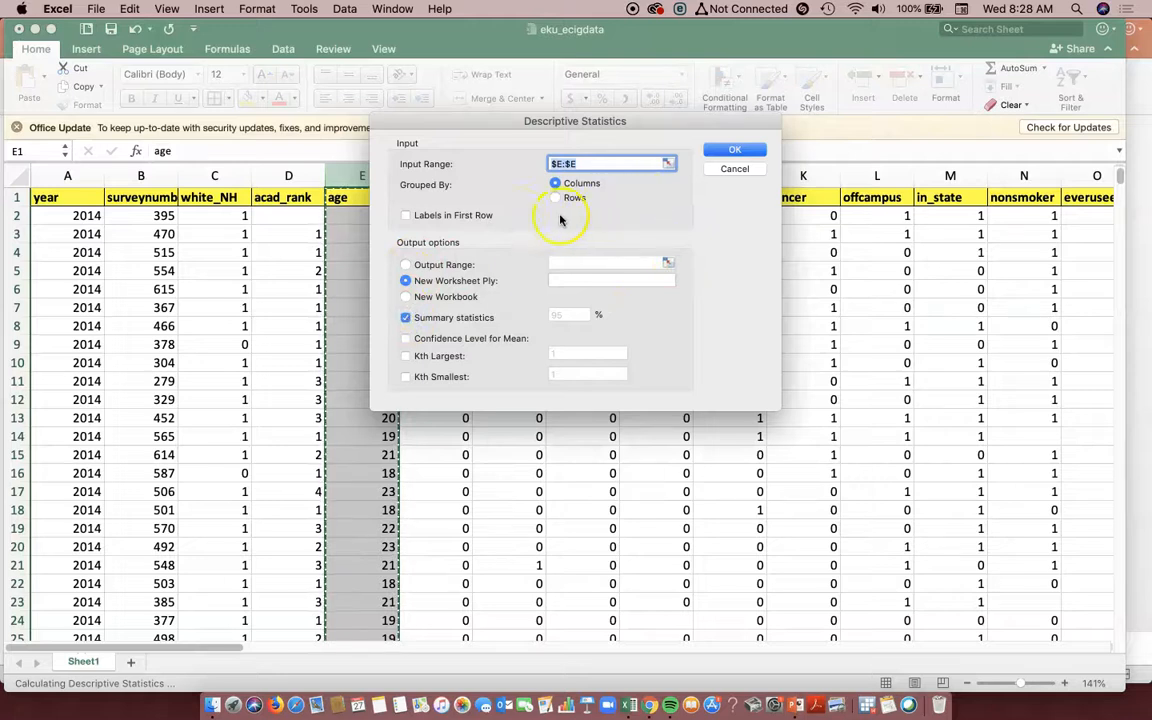
left_click(407, 216)
left_click(745, 150)
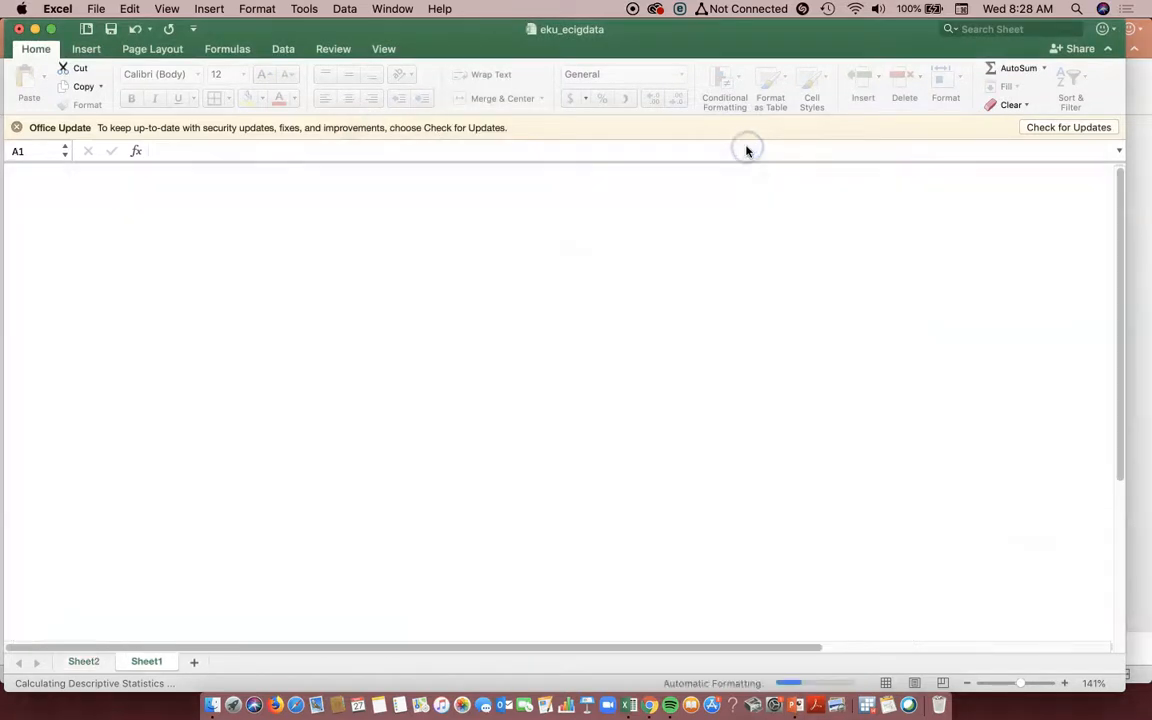
- Review the generated age statistics and retitle the table heading in A1 as "age of never e-cig users"
left_click(90, 314)
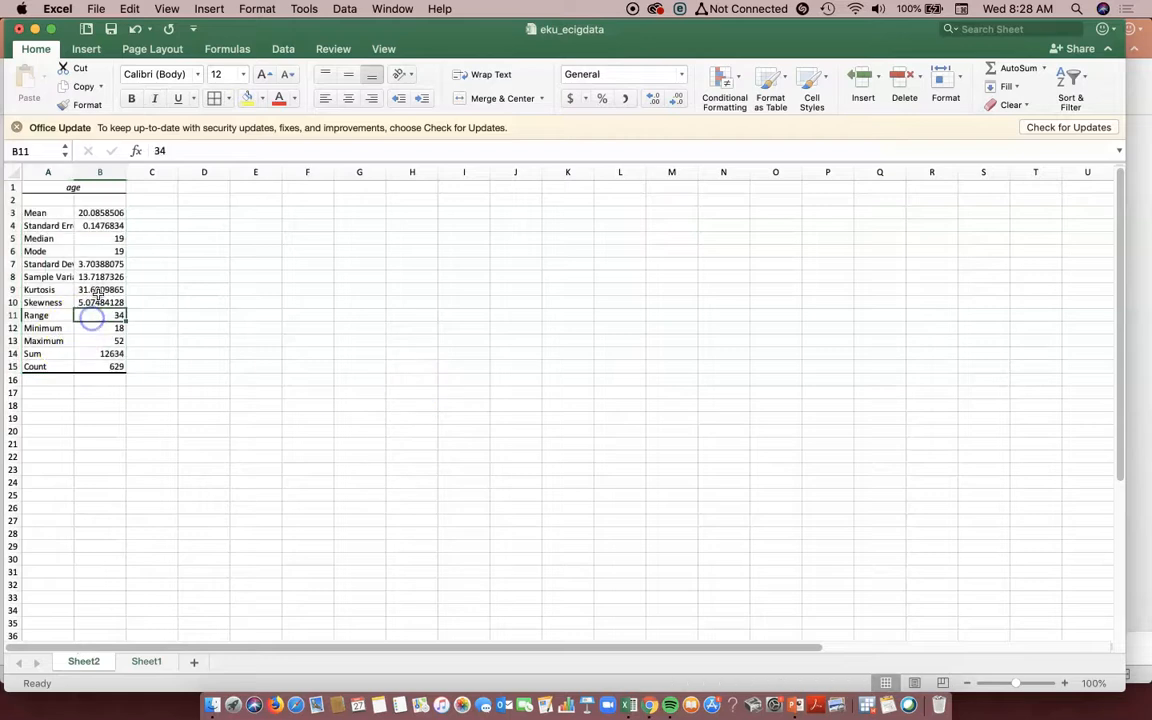
left_click_drag(105, 213, 100, 367)
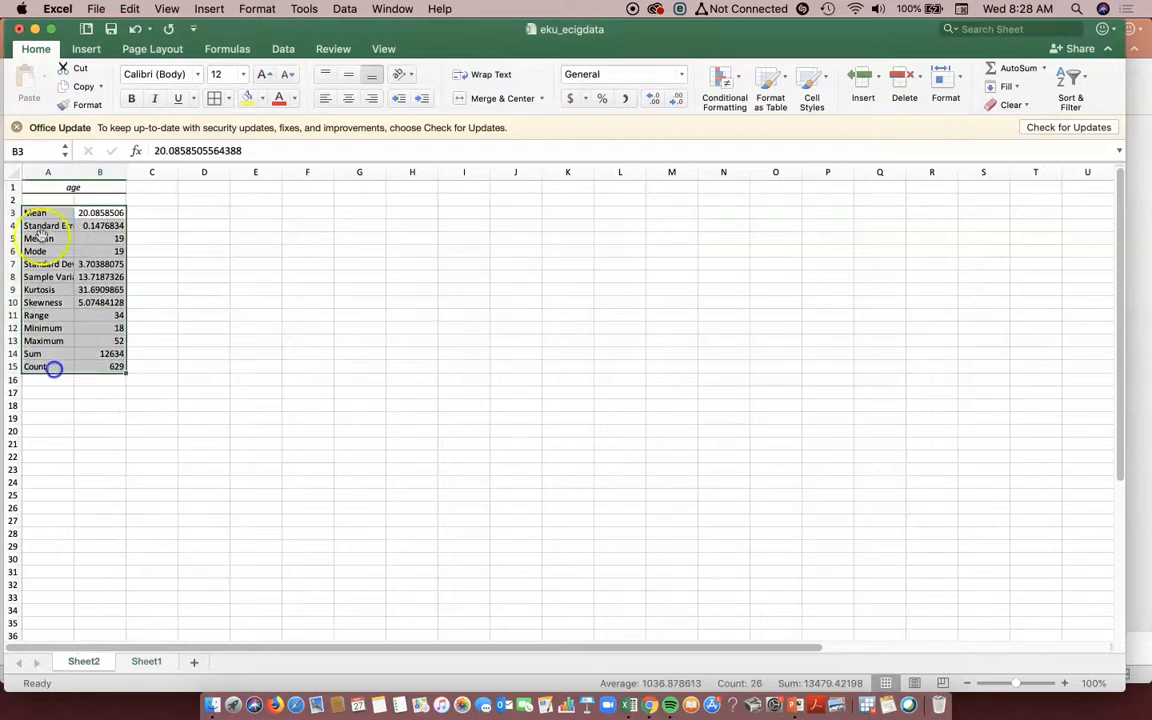
left_click(90, 172)
left_click(77, 187)
double_click(77, 187)
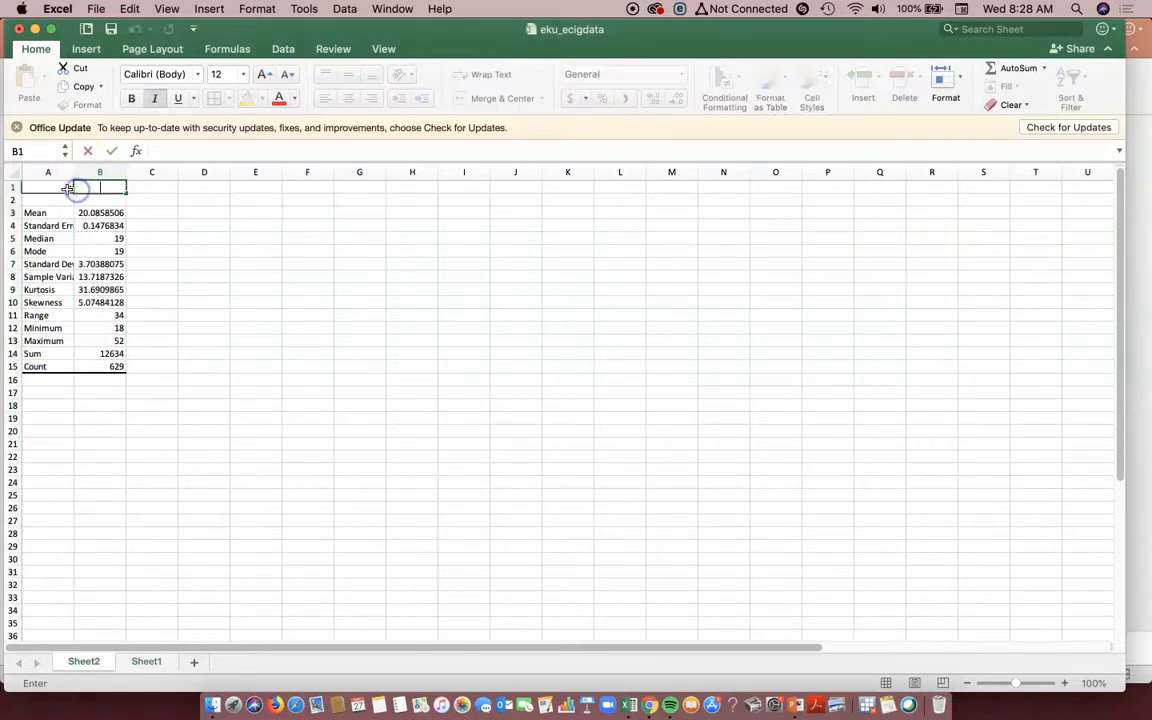
left_click(206, 151)
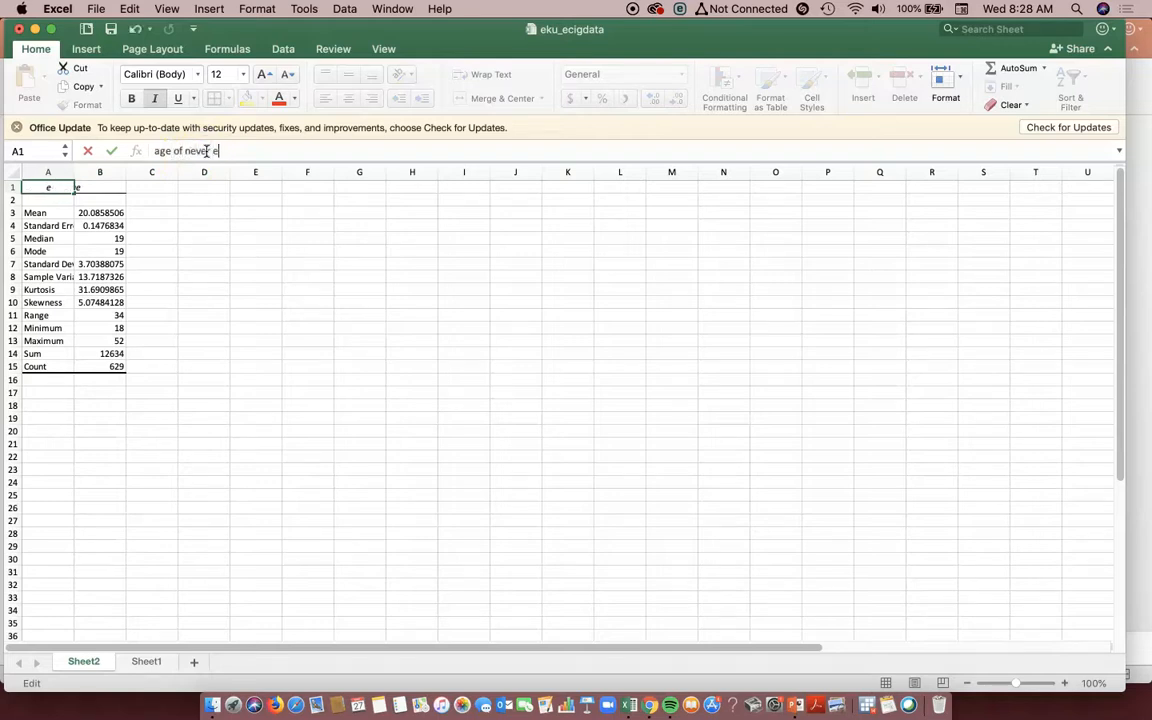
type("sers")
key("Return")
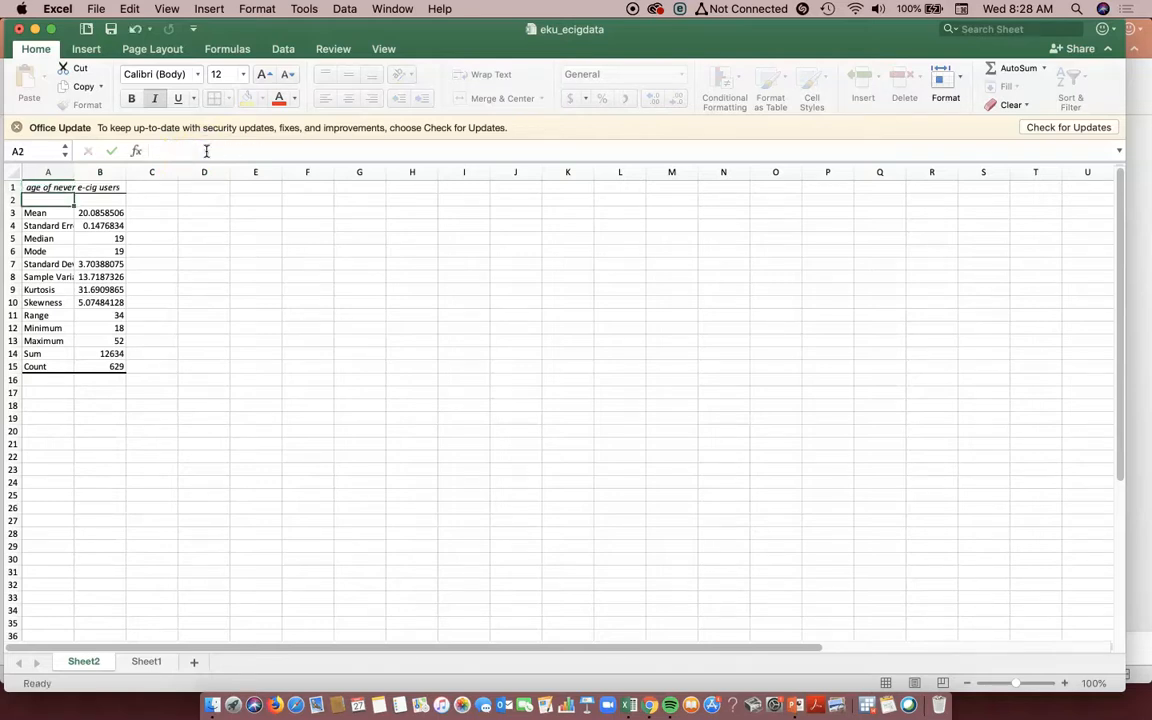
left_click(94, 213)
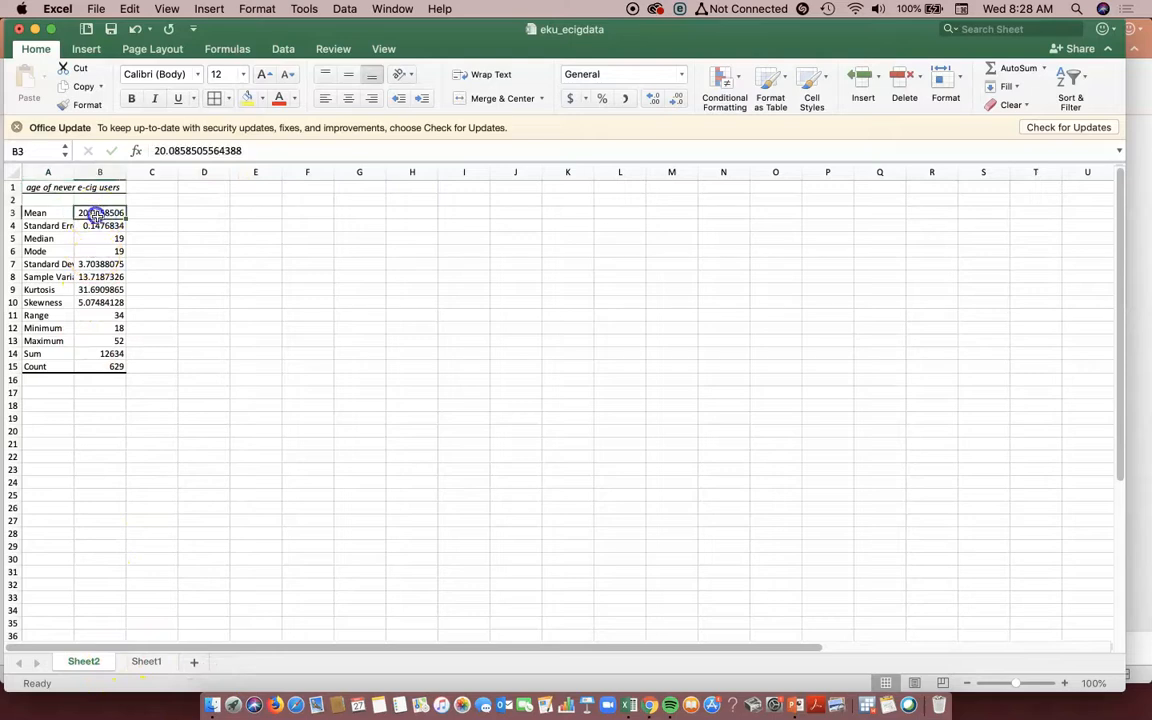
- Check the everuseecig column AR in the yellow block on Sheet1 to verify which respondents it holds
left_click(142, 663)
left_click(214, 640)
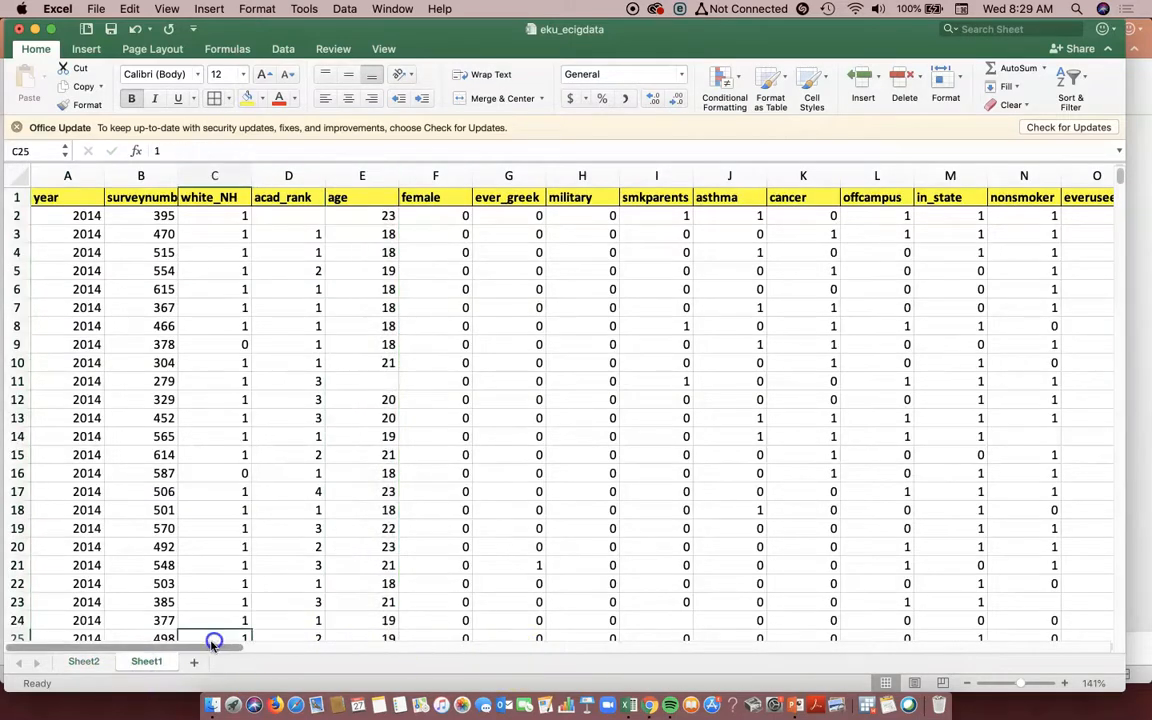
left_click_drag(216, 647, 784, 638)
left_click(800, 214)
left_click_drag(806, 203, 818, 494)
left_click(818, 174)
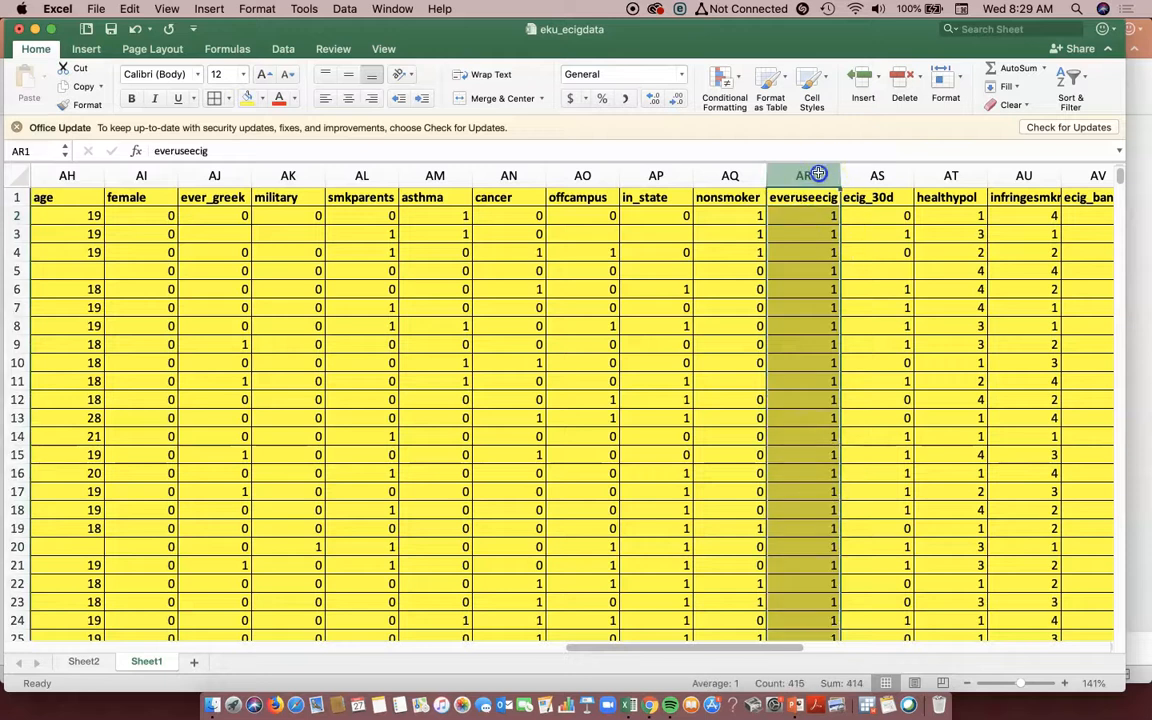
- Select the age column AH in the yellow block and open the Descriptive Statistics analysis
left_click_drag(590, 648, 571, 652)
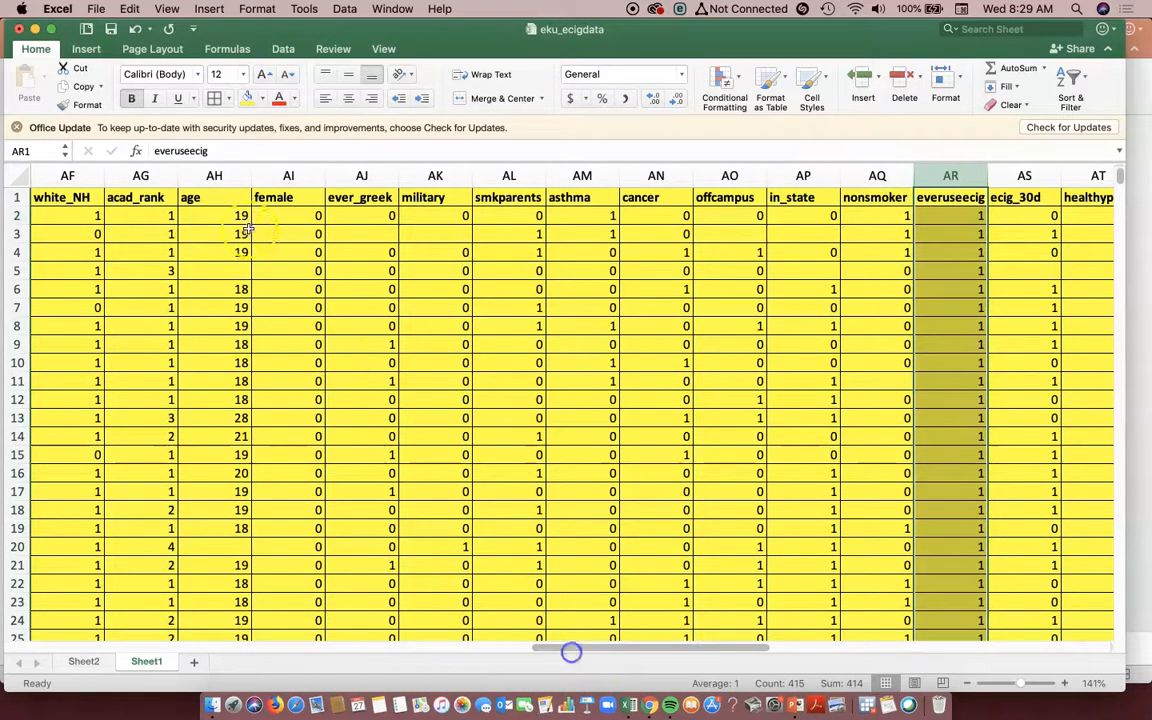
left_click(214, 175)
left_click(344, 9)
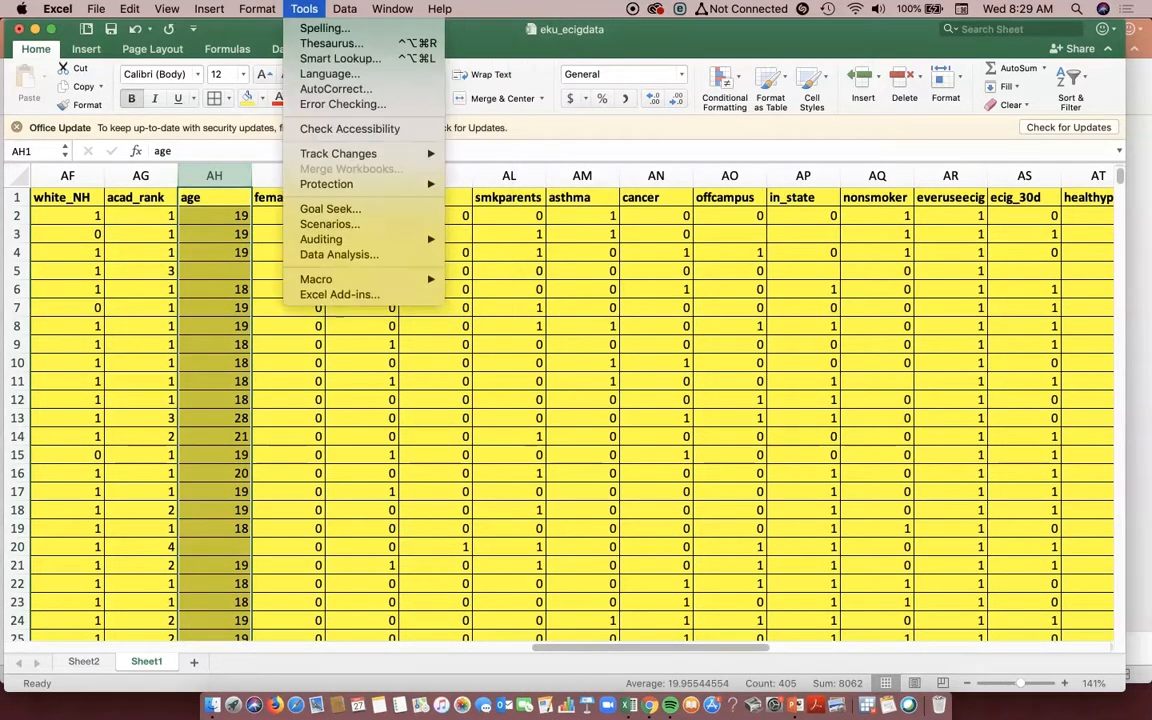
left_click(350, 258)
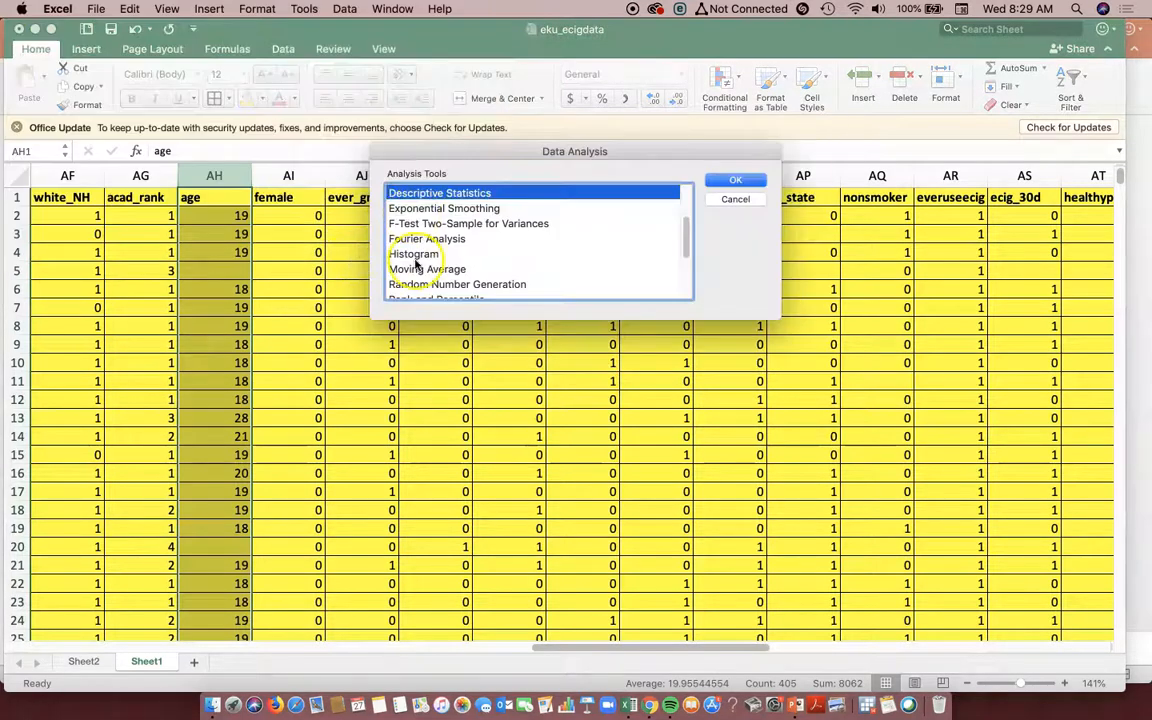
scroll(440, 245, "up", 3)
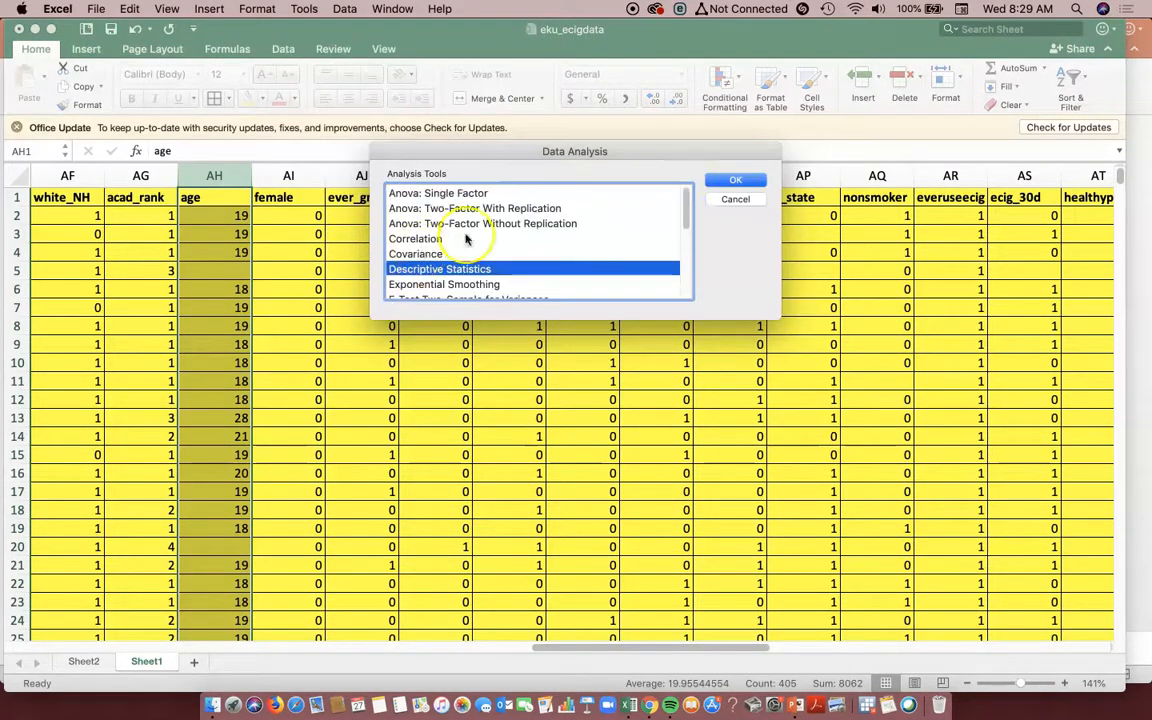
left_click(733, 181)
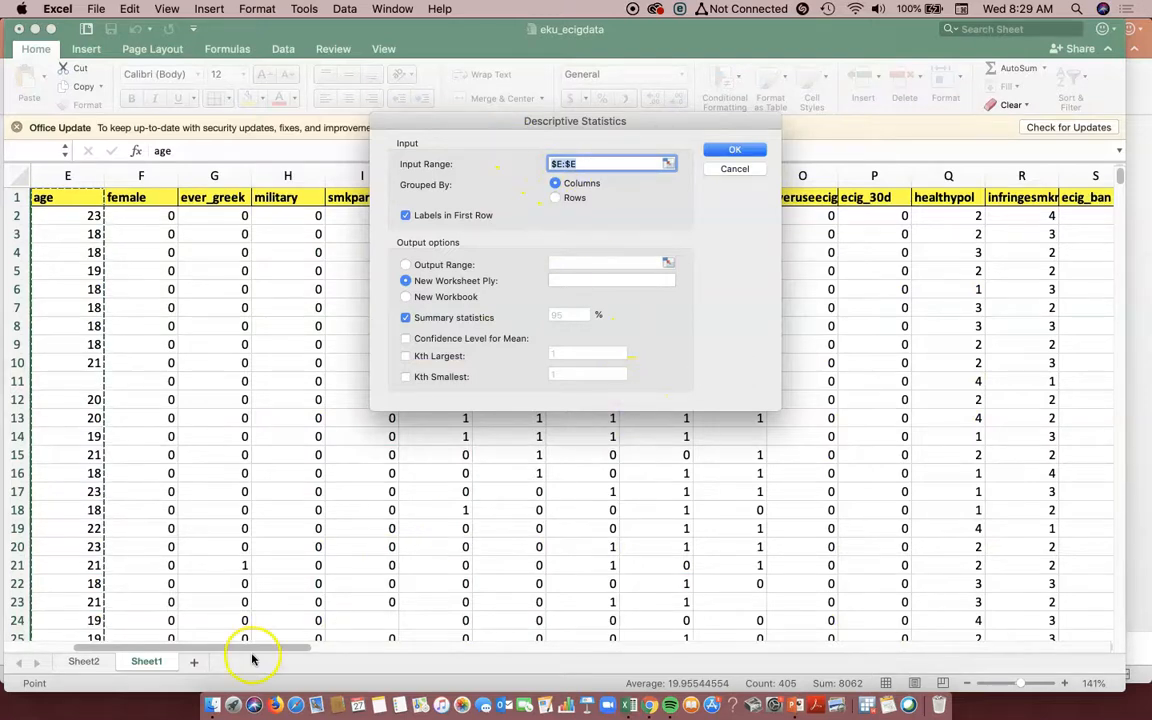
- Set the input range to $AH:$AH, generate the summary statistics on a new worksheet, and inspect the mean age
left_click_drag(309, 643, 599, 645)
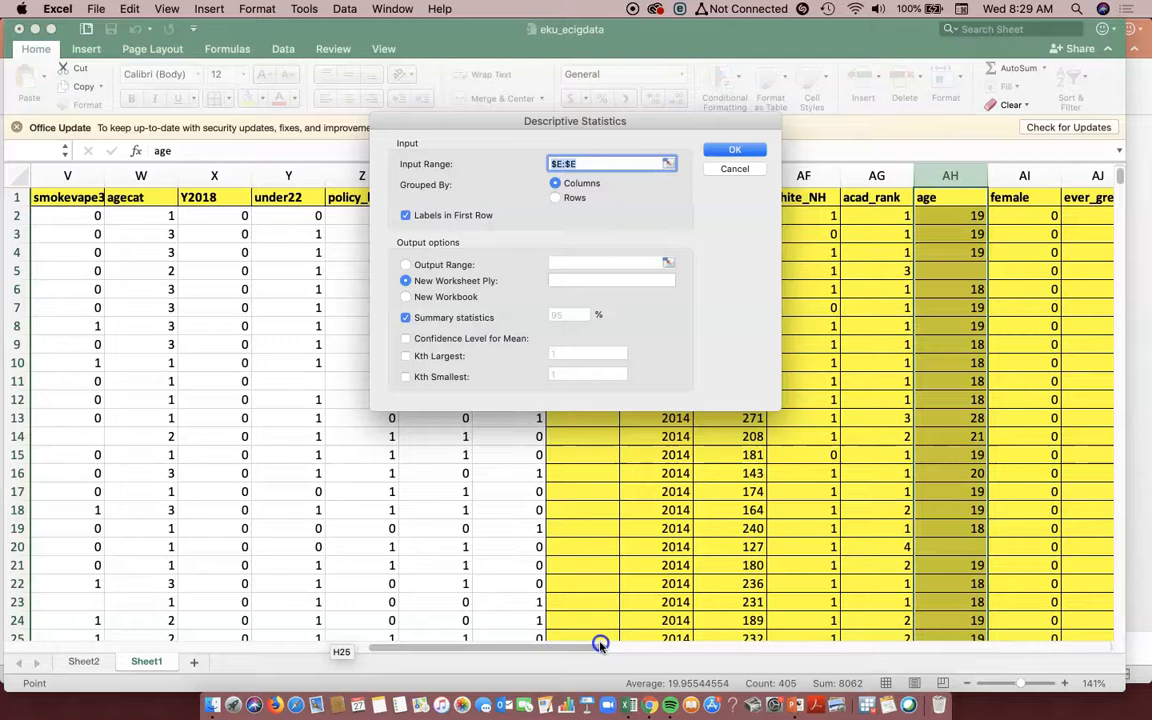
left_click(950, 175)
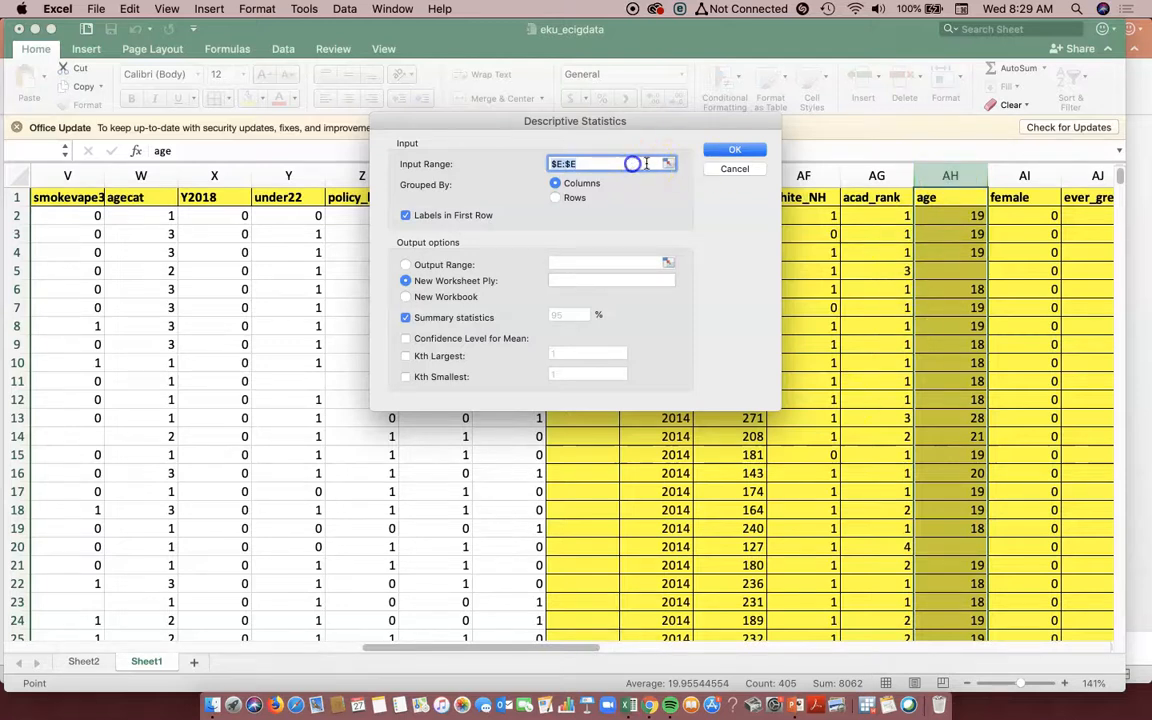
left_click(950, 175)
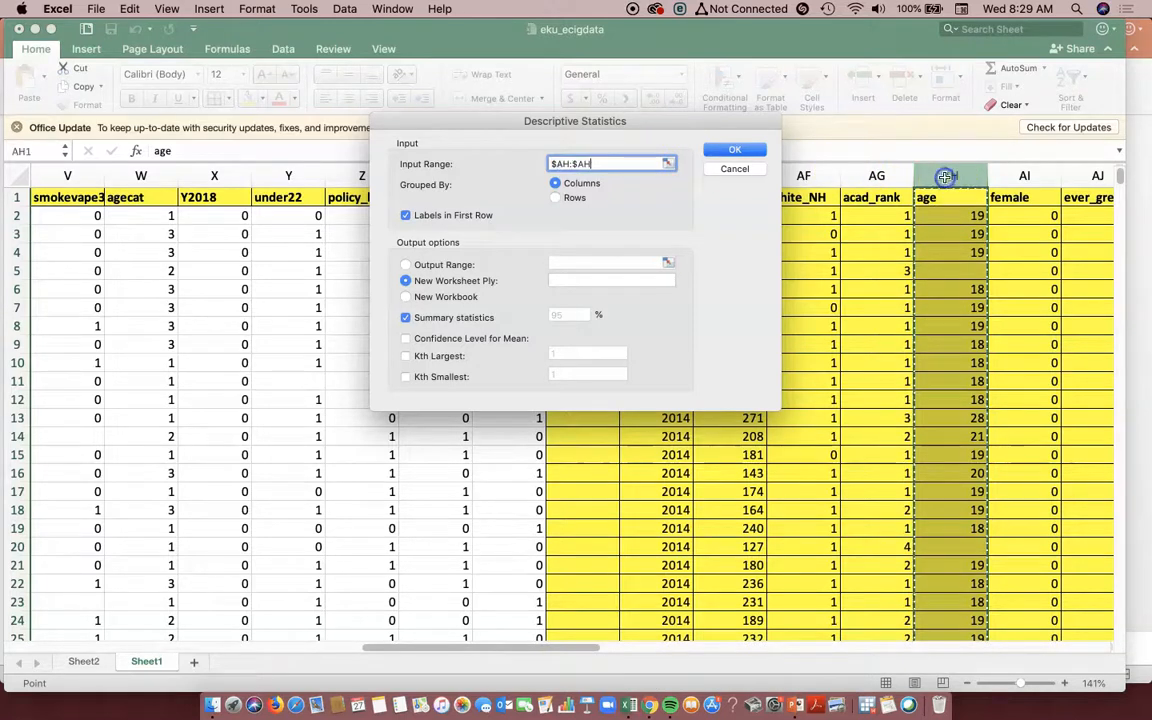
left_click(755, 152)
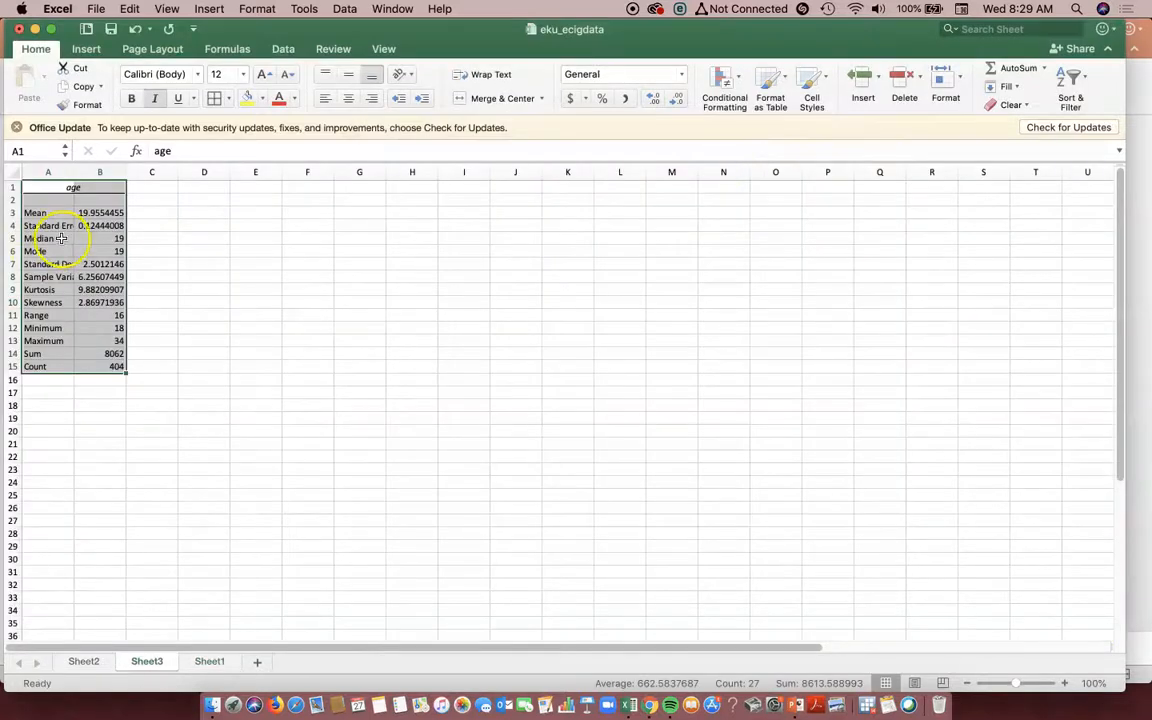
left_click(73, 188)
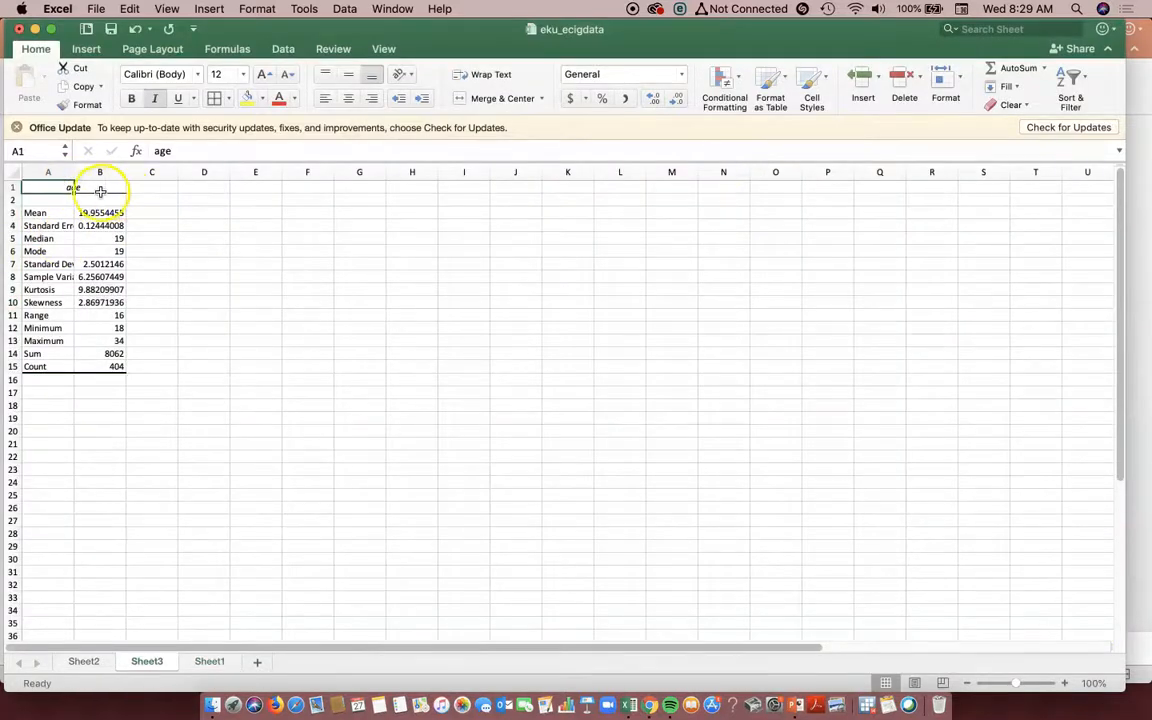
left_click(90, 212)
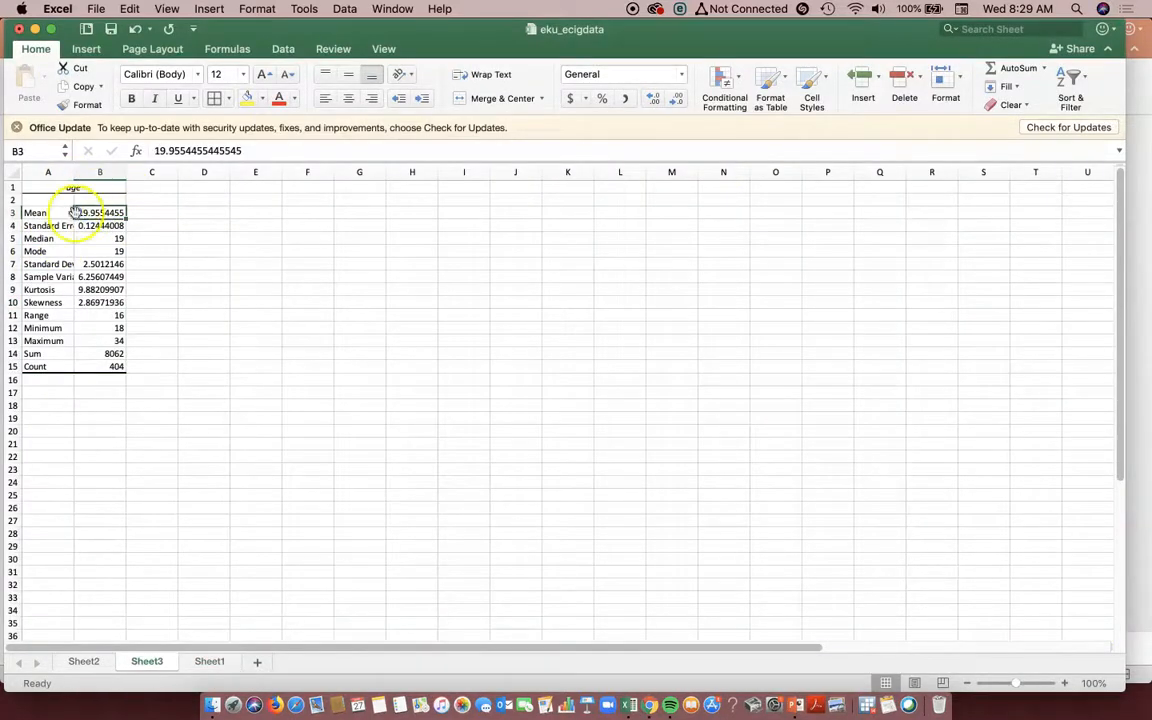